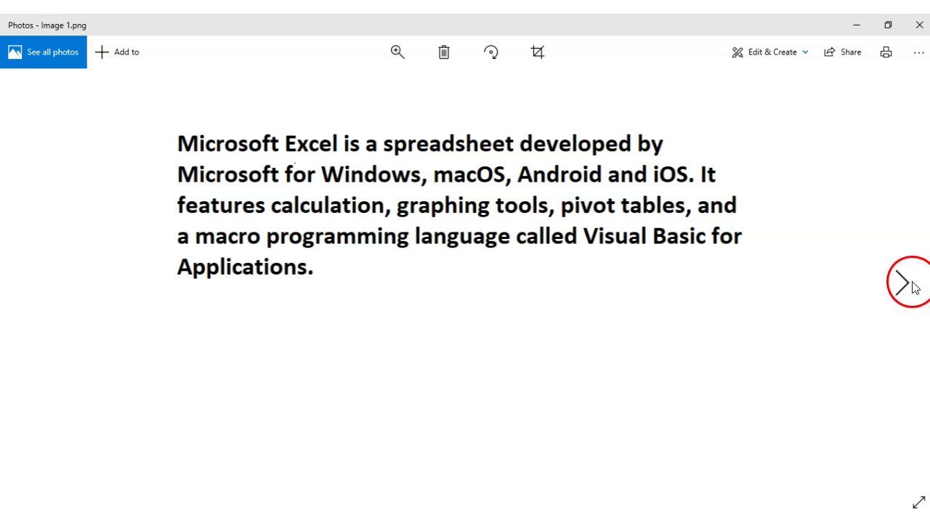
Page from Image 1 to Image 3 in Photos, then return to the Excel Data sheet
{"action": "left_click", "coordinate": [911, 285]}
{"action": "left_click", "coordinate": [914, 287]}
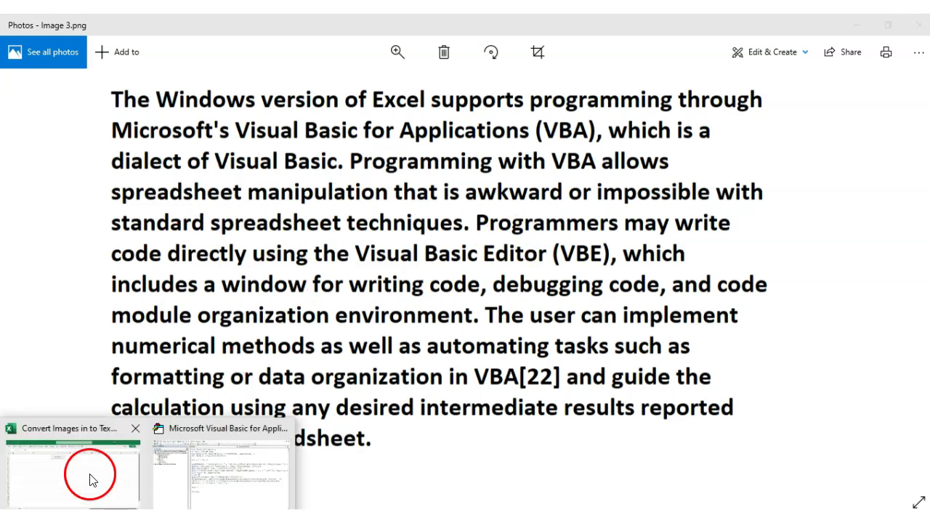
{"action": "left_click", "coordinate": [90, 473]}
{"action": "left_click", "coordinate": [384, 281]}
Mark the A2:D17 results area, then select Image 1.png through Image 10.png in All Images
{"action": "left_click_drag", "start_coordinate": [58, 152], "coordinate": [461, 391]}
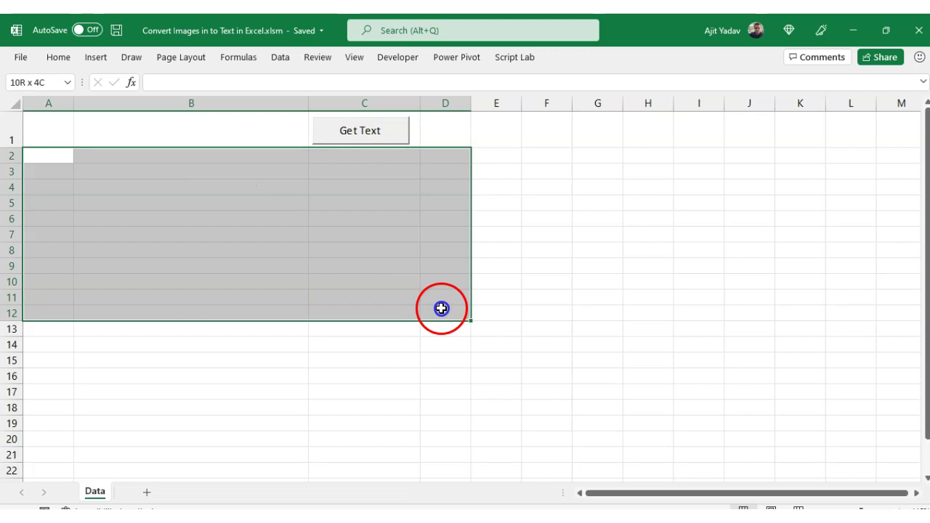
{"action": "left_click", "coordinate": [609, 325]}
{"action": "left_click", "coordinate": [176, 508]}
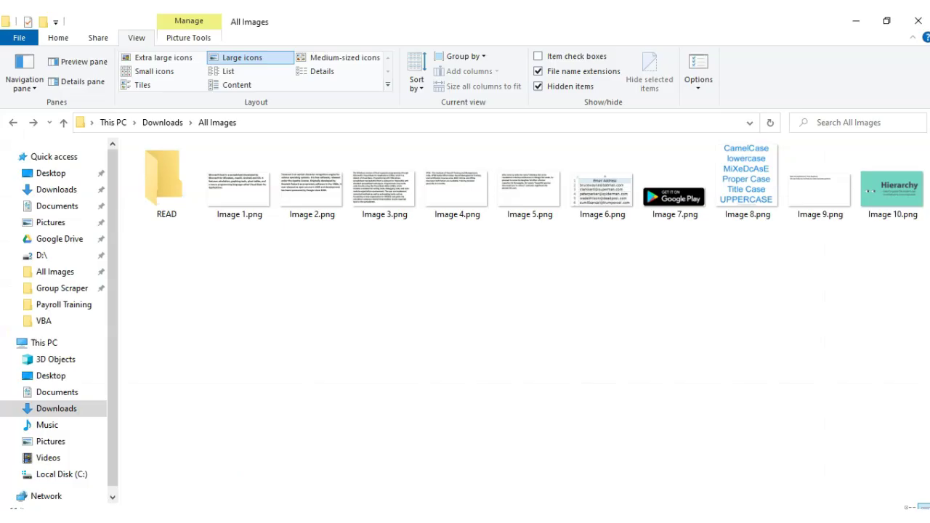
{"action": "left_click_drag", "start_coordinate": [245, 182], "coordinate": [888, 193]}
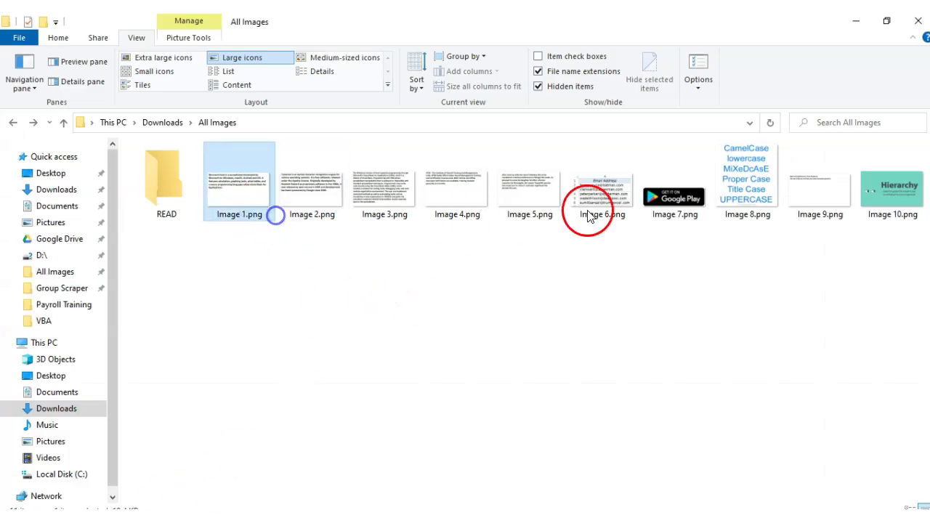
{"action": "left_click", "coordinate": [887, 194], "text": "shift"}
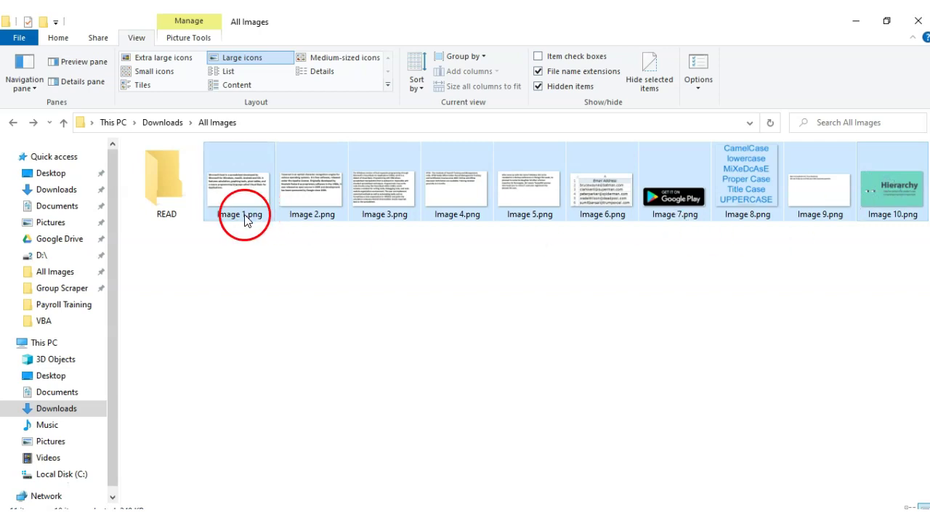
{"action": "left_click", "coordinate": [705, 301]}
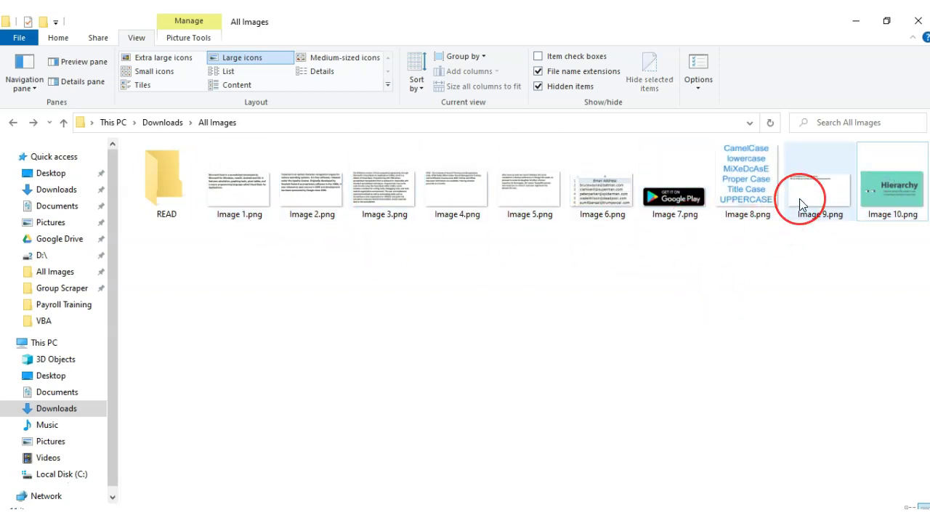
{"action": "left_click", "coordinate": [627, 297]}
Point out the empty column B text area and rows B8:F9 on the Data sheet
{"action": "mouse_move", "coordinate": [140, 506]}
{"action": "left_click", "coordinate": [119, 496]}
{"action": "mouse_move", "coordinate": [237, 159]}
{"action": "left_mouse_down"}
{"action": "mouse_move", "coordinate": [222, 285]}
{"action": "mouse_move", "coordinate": [235, 416]}
{"action": "left_mouse_up"}
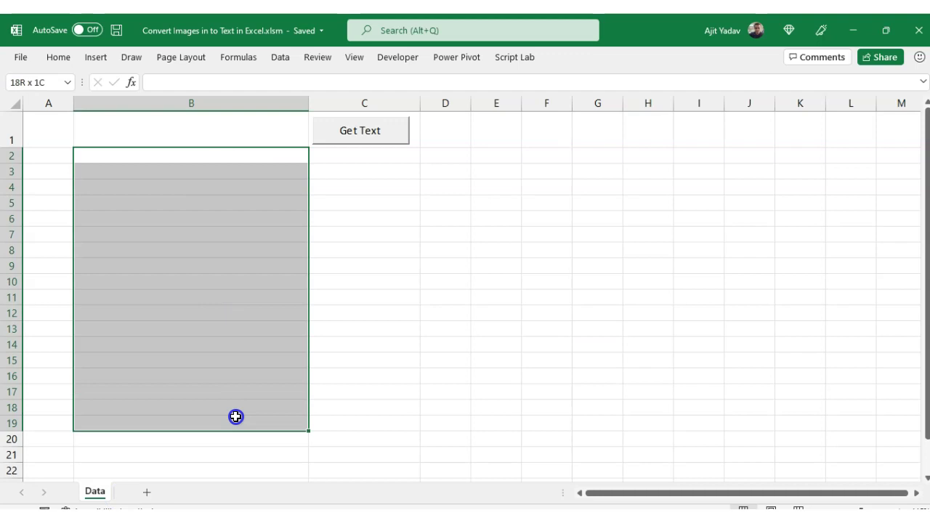
{"action": "left_click", "coordinate": [420, 277]}
{"action": "left_click_drag", "start_coordinate": [206, 254], "coordinate": [546, 264]}
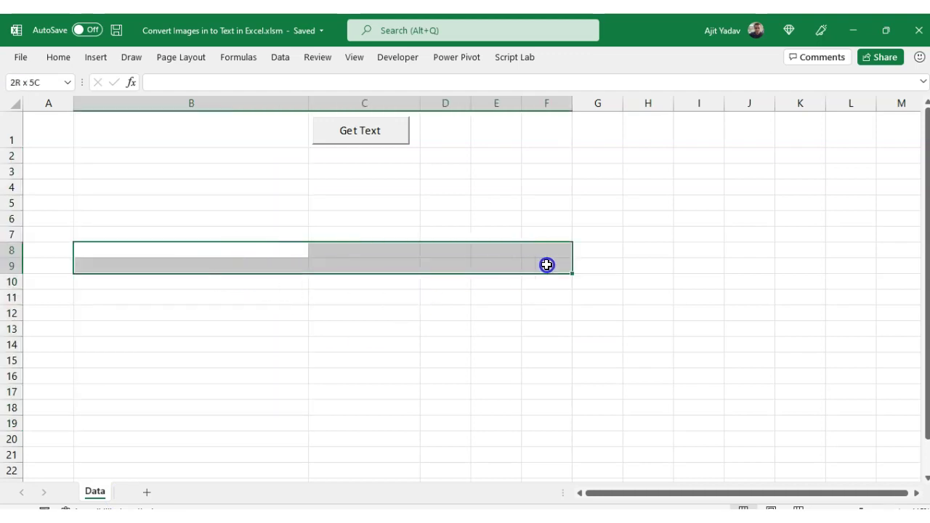
{"action": "left_click", "coordinate": [193, 188]}
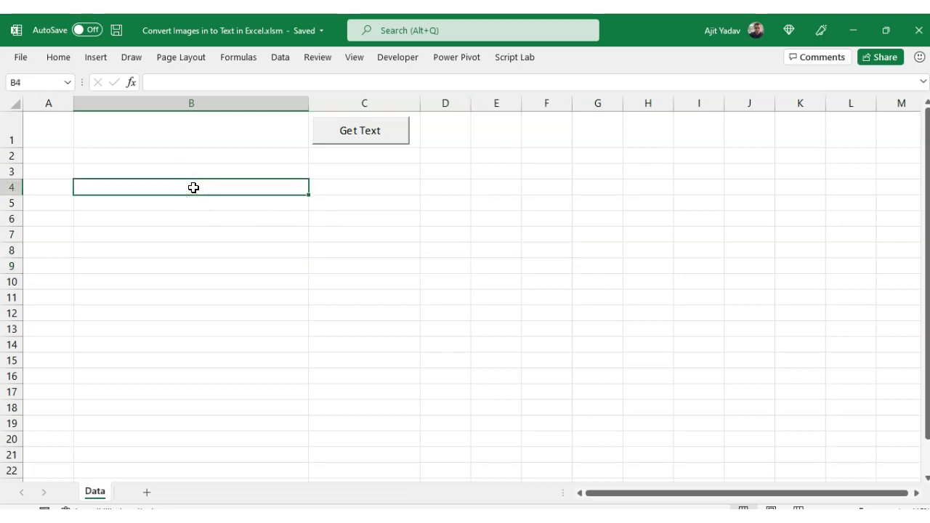
{"action": "left_click", "coordinate": [261, 266]}
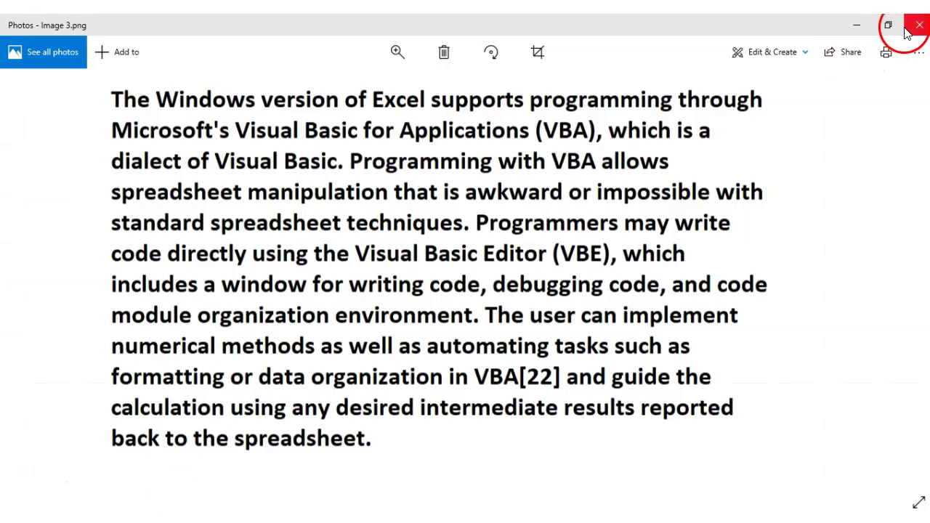
Close the Image 3 photo window, check cells C10, D6 and B10, then return to All Images
{"action": "left_click", "coordinate": [906, 33]}
{"action": "left_click", "coordinate": [364, 283]}
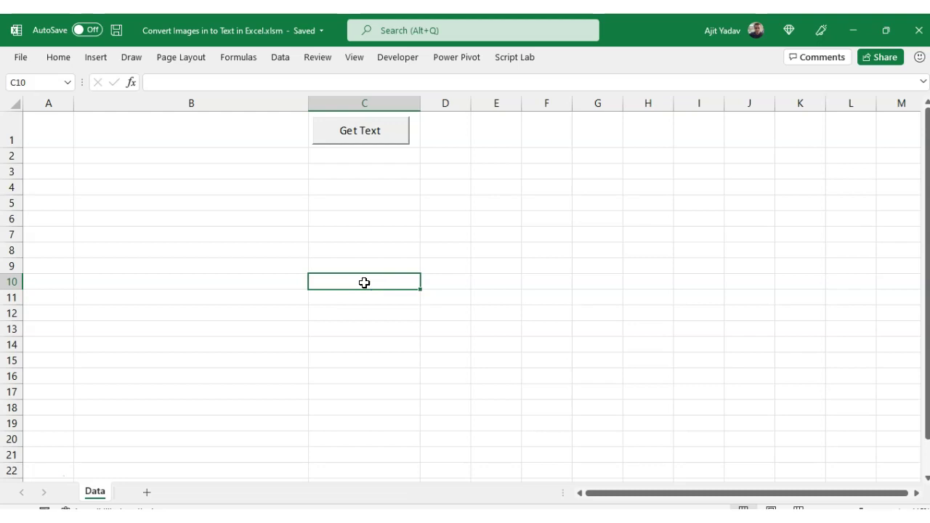
{"action": "left_click", "coordinate": [429, 216]}
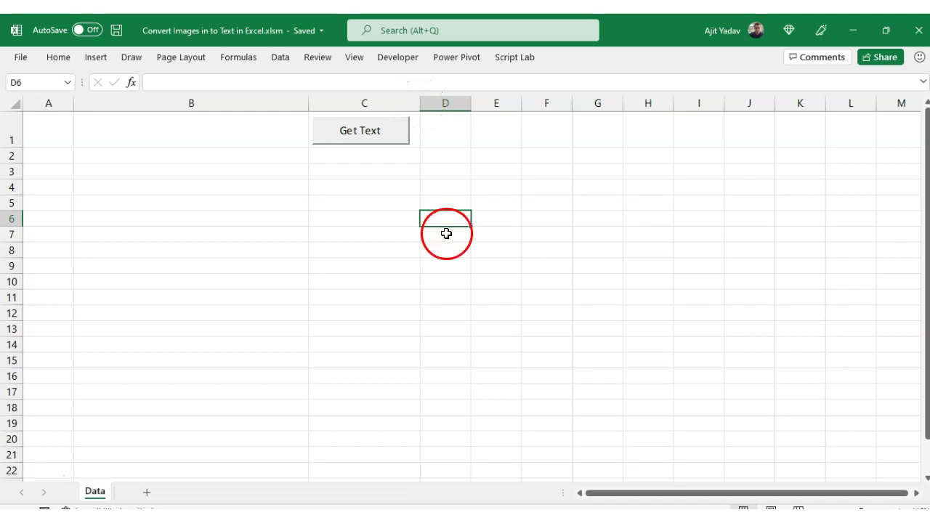
{"action": "left_click", "coordinate": [297, 282]}
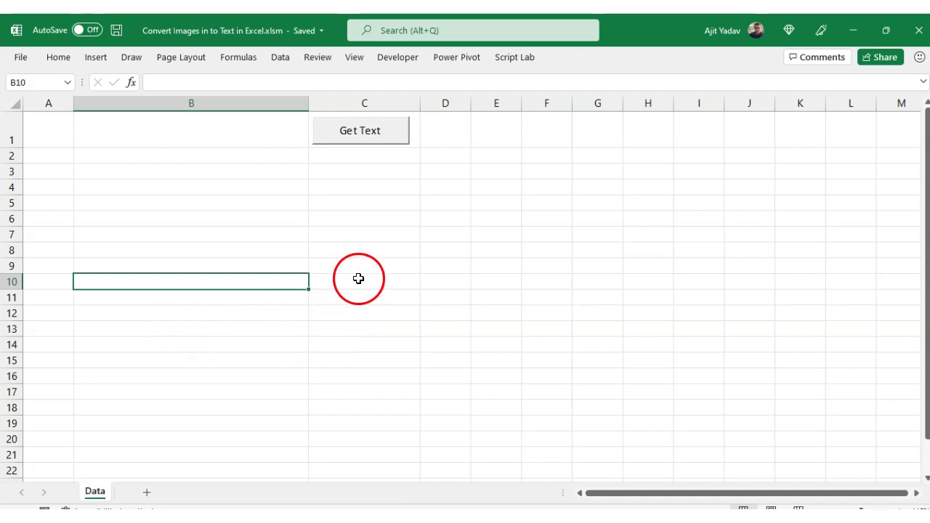
{"action": "left_click", "coordinate": [133, 518]}
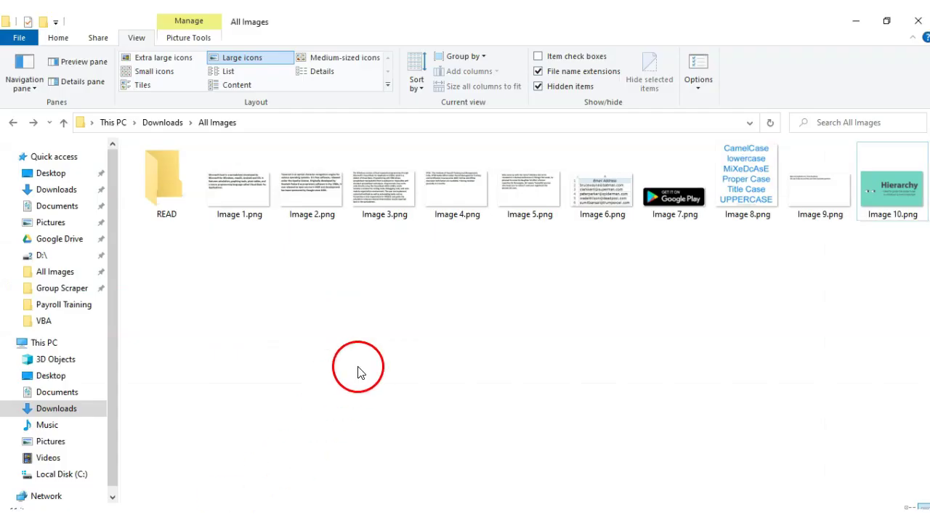
Select Image 1–10.png, then open the READ folder in Details view to see it is empty
{"action": "left_click", "coordinate": [219, 201]}
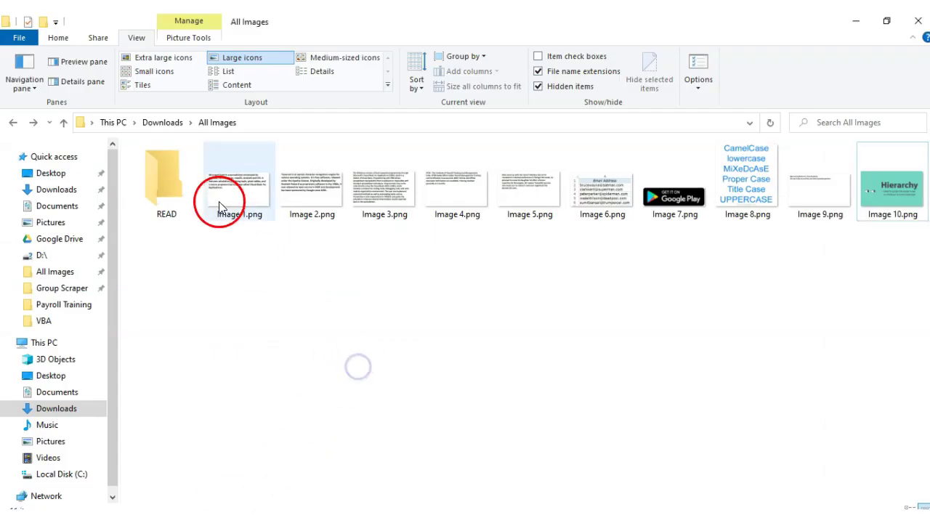
{"action": "left_click", "coordinate": [887, 193], "text": "shift"}
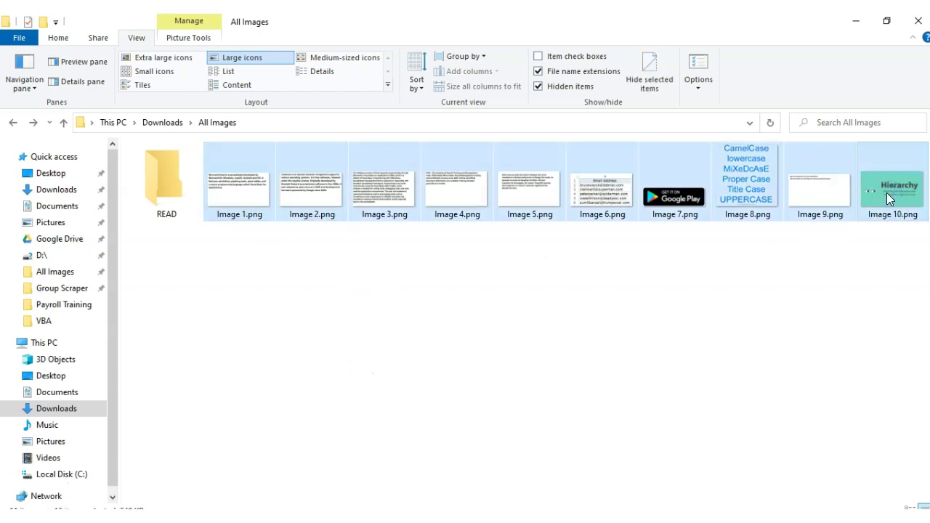
{"action": "left_click", "coordinate": [440, 280]}
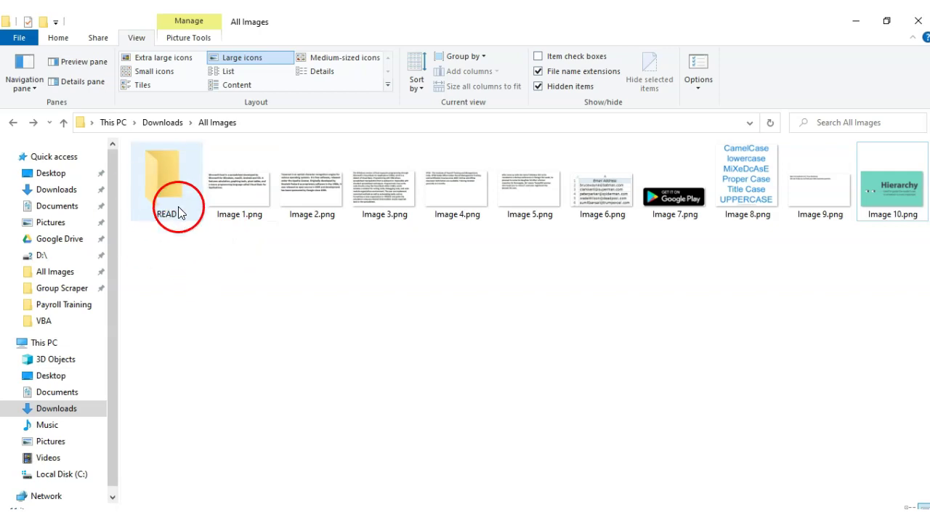
{"action": "double_click", "coordinate": [166, 187]}
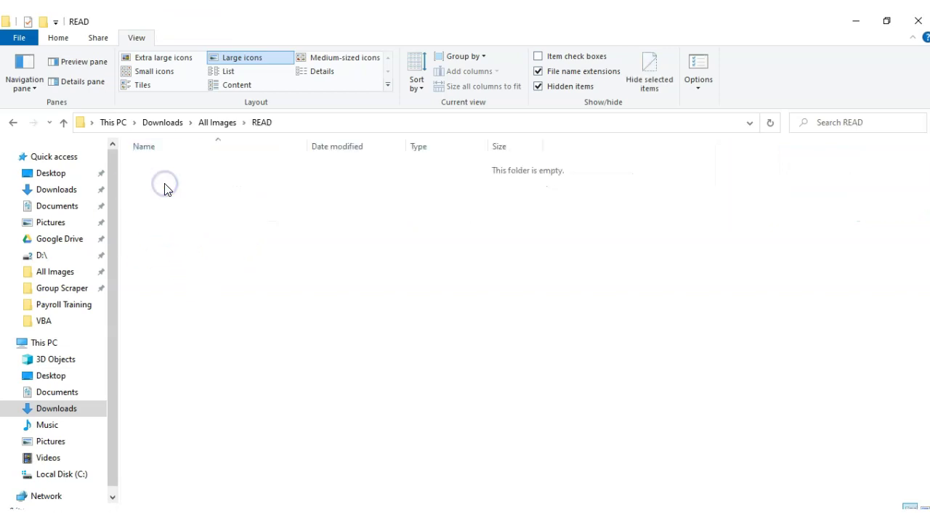
{"action": "key", "text": "ctrl+shift+6"}
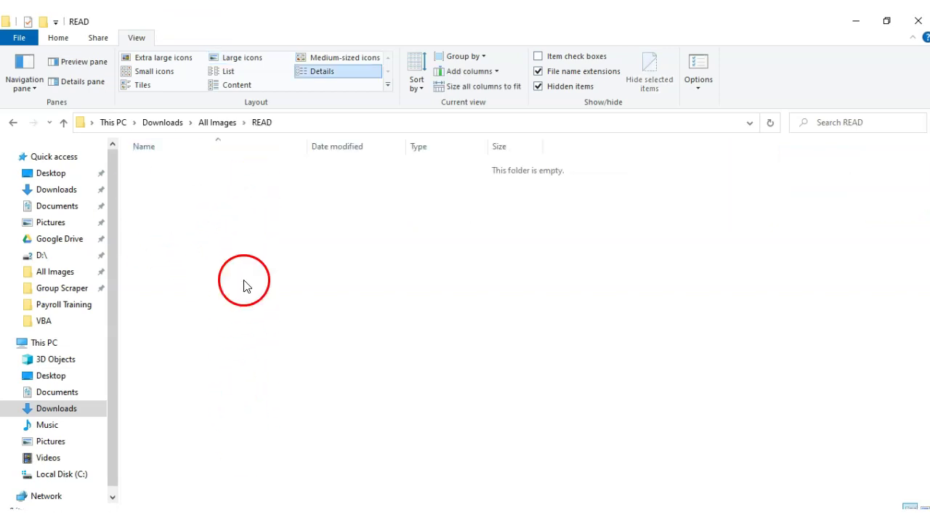
{"action": "left_click", "coordinate": [13, 122]}
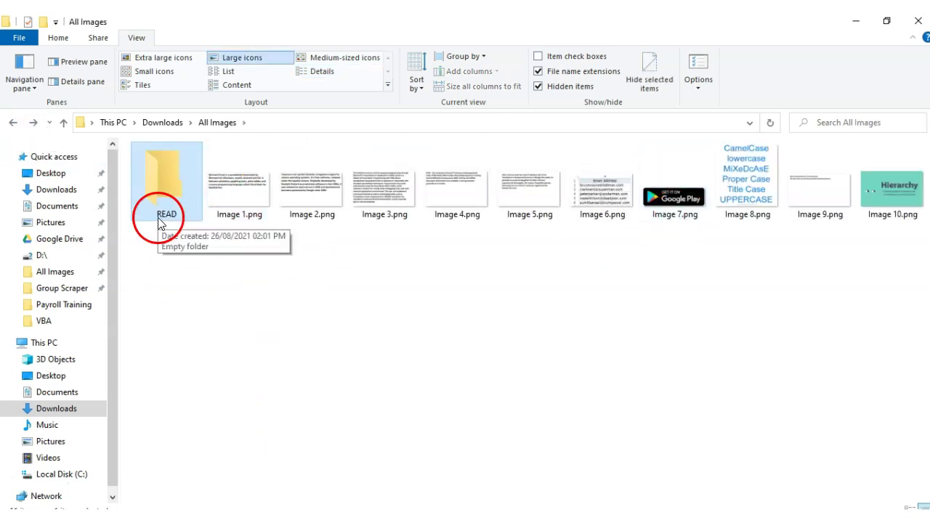
{"action": "left_click", "coordinate": [210, 301]}
Back in Excel, select B3:B11 where the extracted text will appear
{"action": "left_click", "coordinate": [89, 476]}
{"action": "left_click_drag", "start_coordinate": [165, 172], "coordinate": [191, 366]}
{"action": "left_click", "coordinate": [390, 313]}
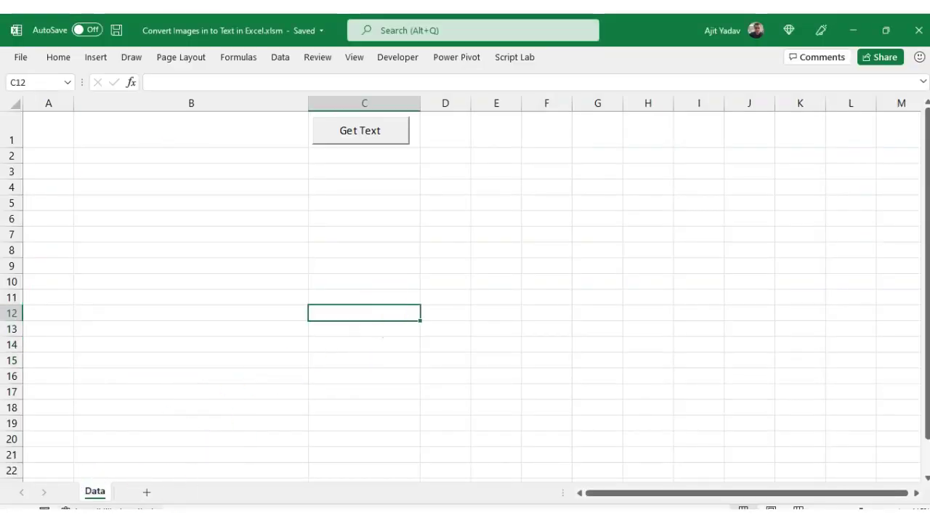
{"action": "mouse_move", "coordinate": [125, 508]}
{"action": "left_click", "coordinate": [278, 463]}
{"action": "left_click_drag", "start_coordinate": [348, 93], "coordinate": [402, 322]}
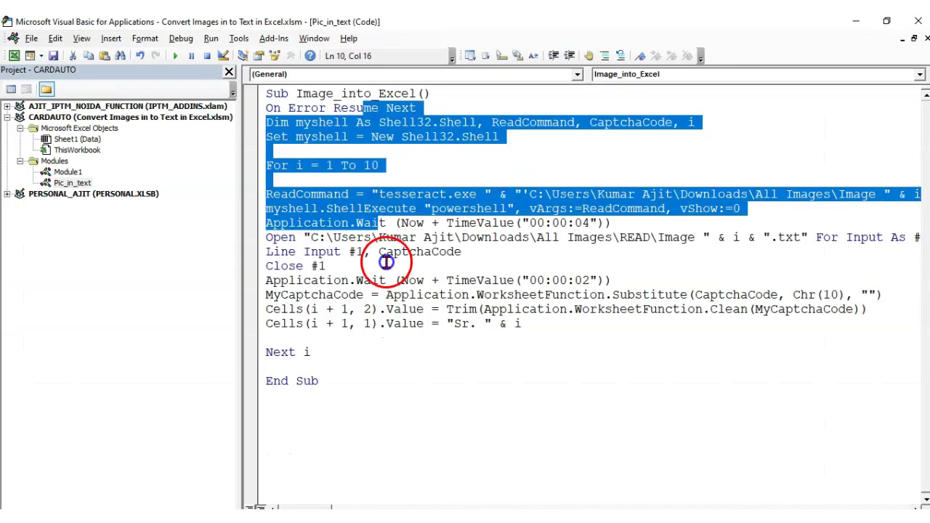
{"action": "left_click", "coordinate": [446, 381]}
{"action": "key", "text": "alt+Tab"}
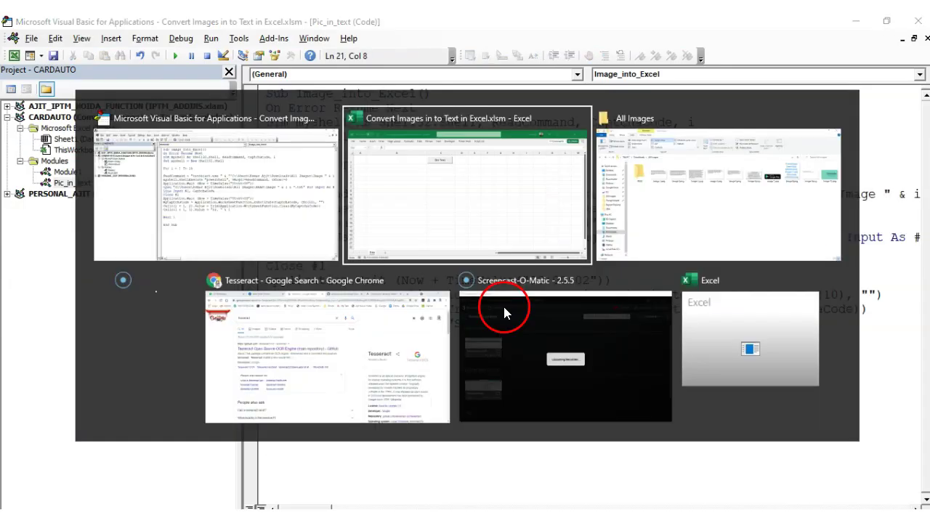
{"action": "left_click", "coordinate": [226, 243]}
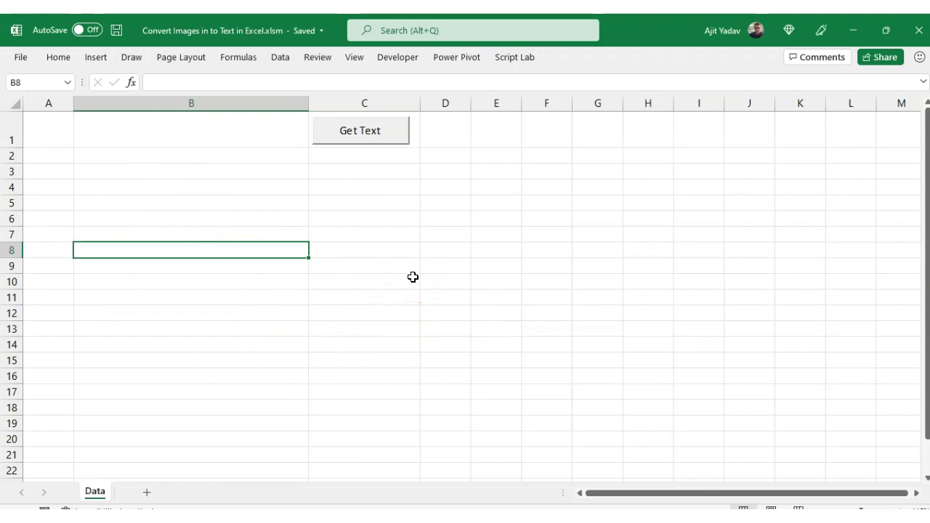
Run the Get Text macro to fill Sr. 1–10 and each image's text into A2:B11
{"action": "left_click", "coordinate": [131, 191]}
{"action": "left_click", "coordinate": [379, 233]}
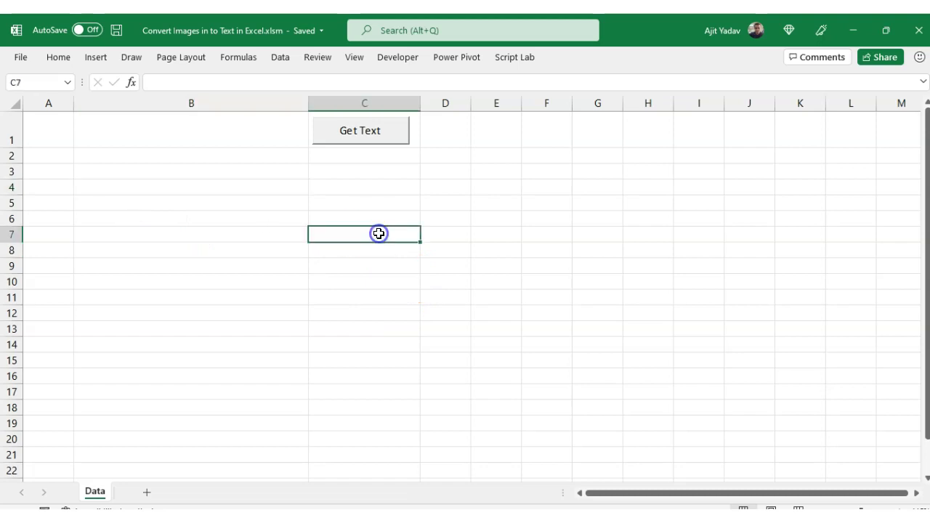
{"action": "left_click", "coordinate": [373, 130]}
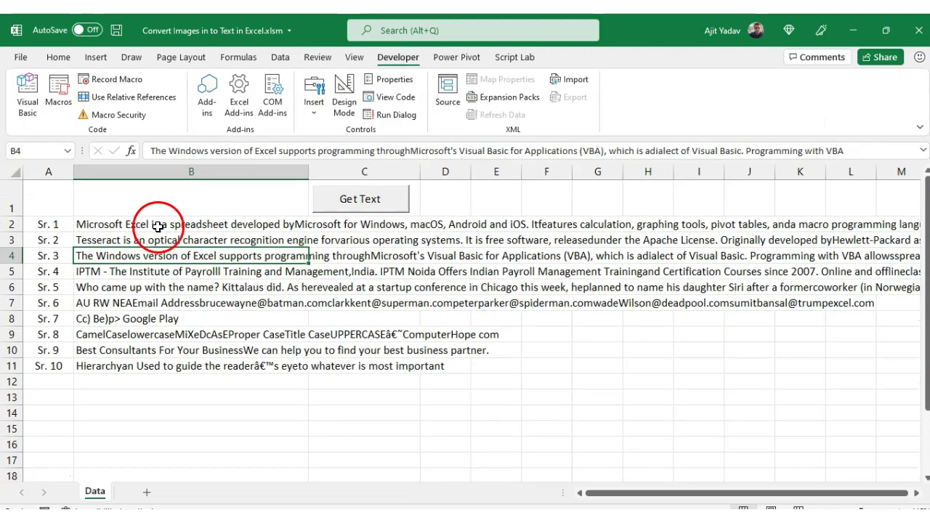
Review the extracted OCR text in B2:B11, viewing B6's full wrapped text without editing
{"action": "left_click_drag", "start_coordinate": [257, 224], "coordinate": [186, 359]}
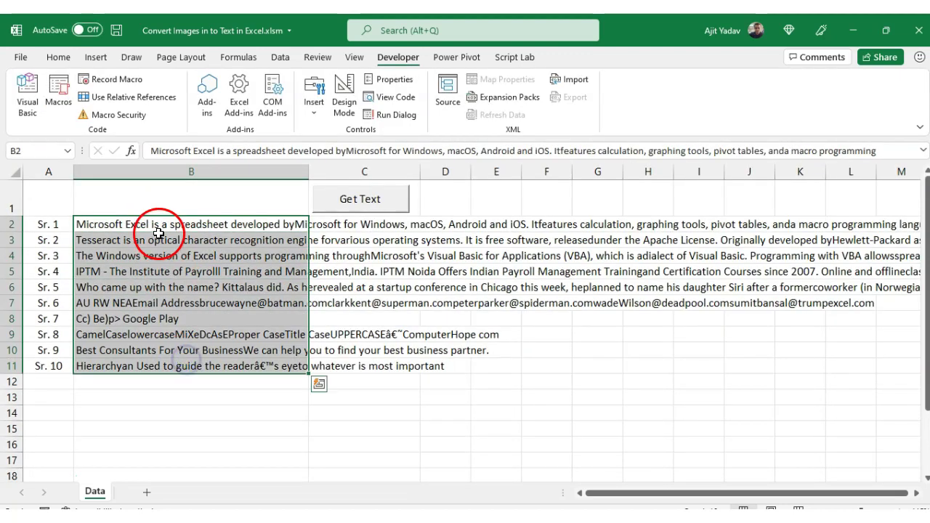
{"action": "left_click", "coordinate": [182, 234]}
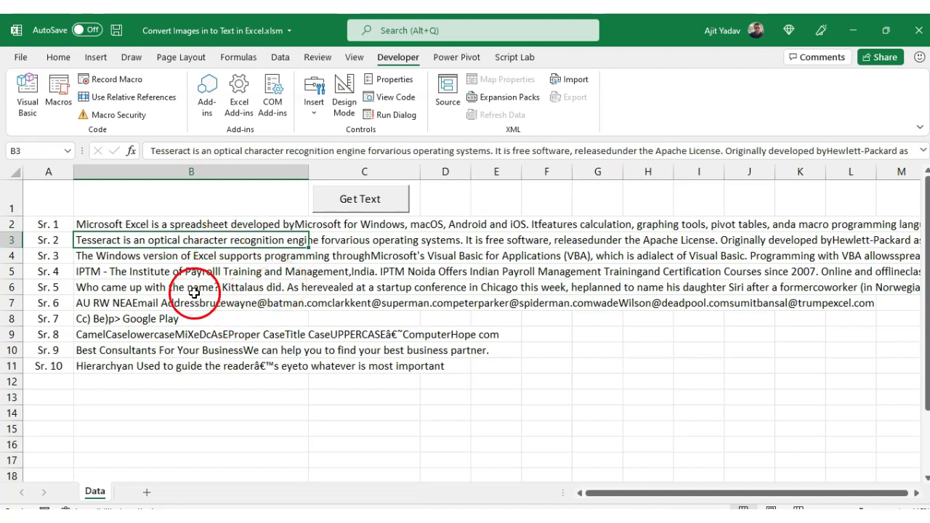
{"action": "left_click", "coordinate": [169, 289]}
{"action": "key", "text": "F2"}
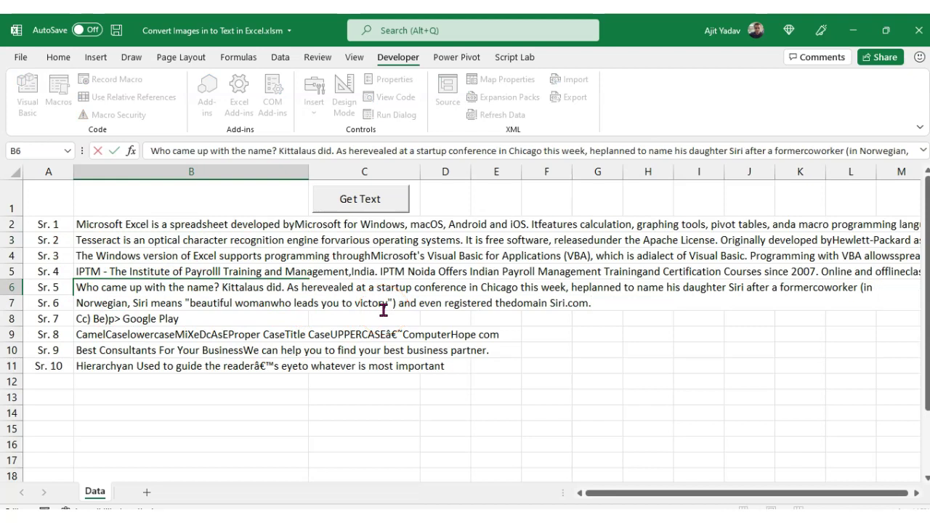
{"action": "key", "text": "Escape"}
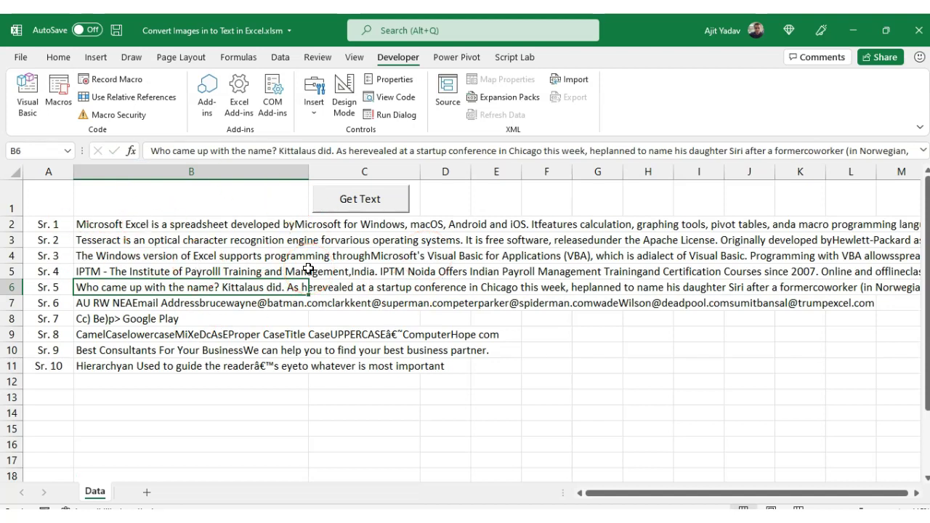
Reselect the column B text, then open Module1 at the Tesseract download-link note
{"action": "left_click", "coordinate": [138, 225]}
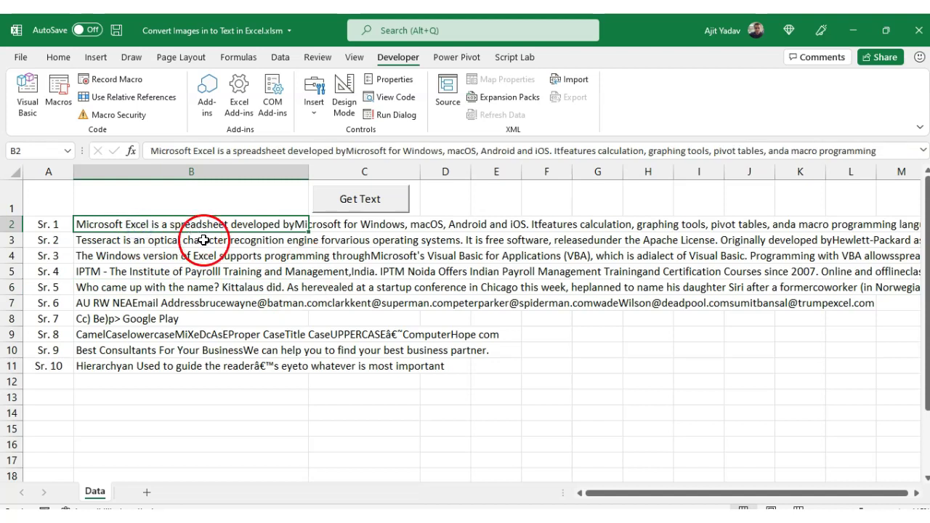
{"action": "left_click", "coordinate": [316, 255]}
{"action": "left_click_drag", "start_coordinate": [137, 226], "coordinate": [165, 360]}
{"action": "left_click", "coordinate": [372, 256]}
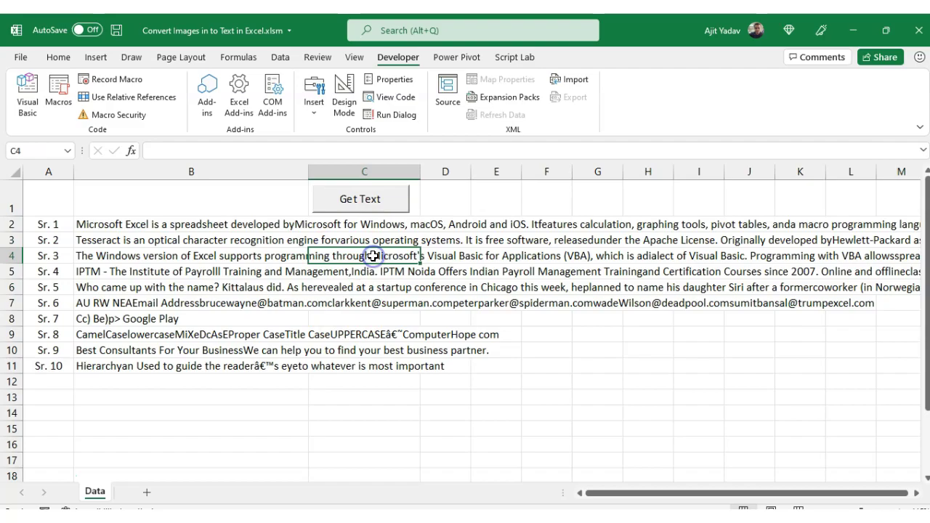
{"action": "left_click", "coordinate": [25, 102]}
{"action": "left_click", "coordinate": [336, 138]}
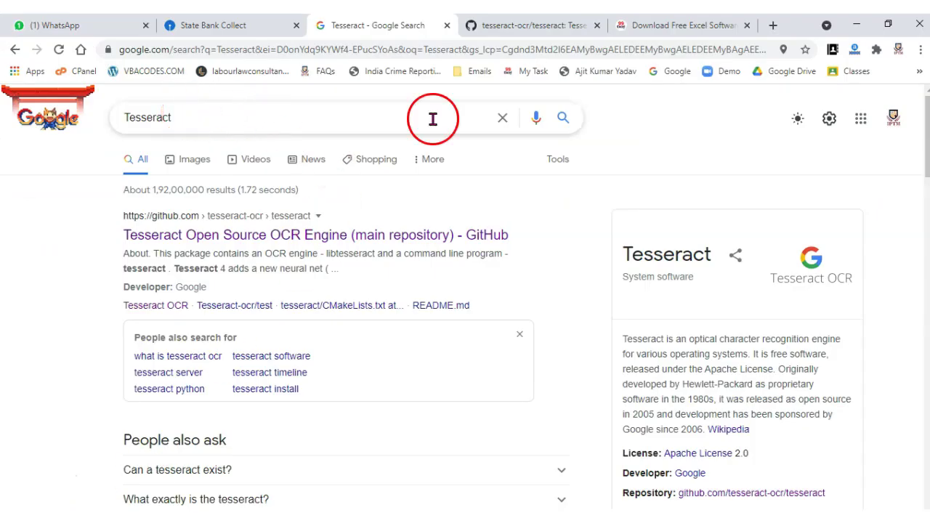
Scroll through the Google results for Tesseract, then bring up the Tesseract-OCR folder window
{"action": "left_click", "coordinate": [822, 282]}
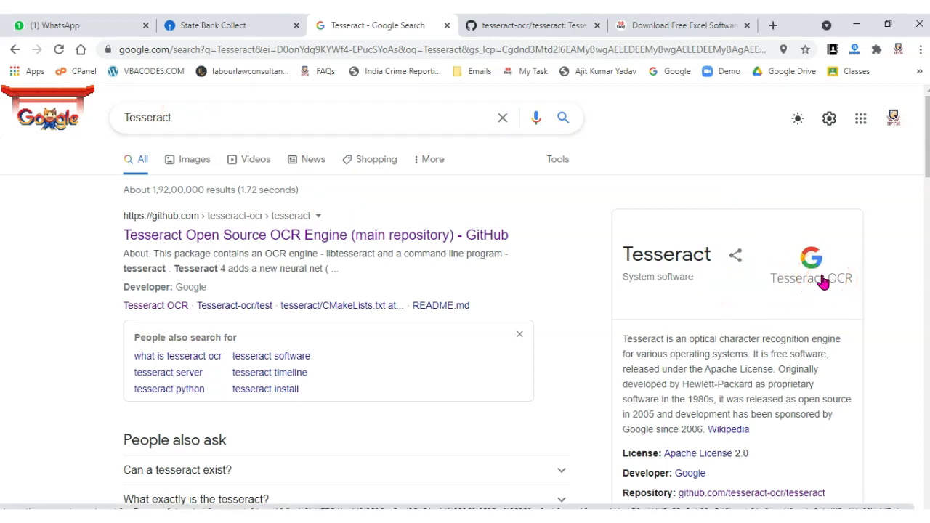
{"action": "scroll", "coordinate": [821, 282], "scroll_direction": "down", "scroll_amount": 2}
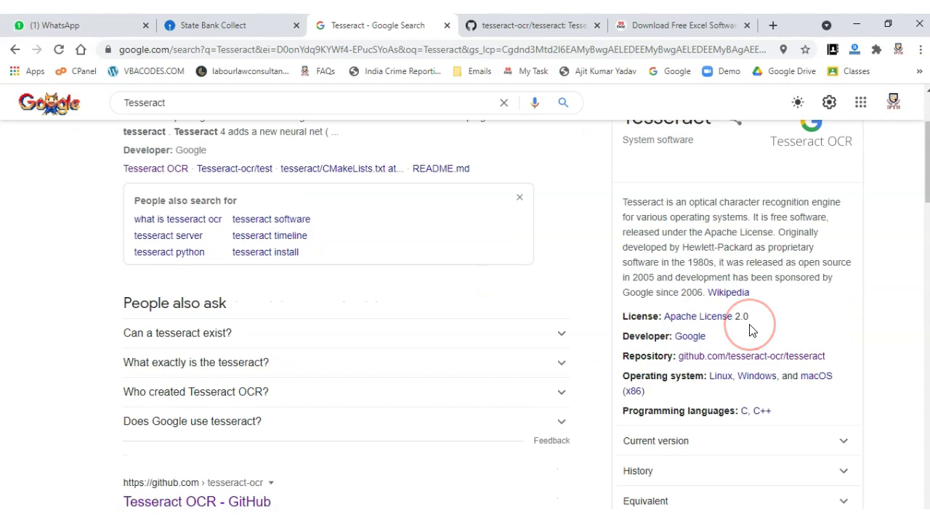
{"action": "scroll", "coordinate": [752, 330], "scroll_direction": "up", "scroll_amount": 2}
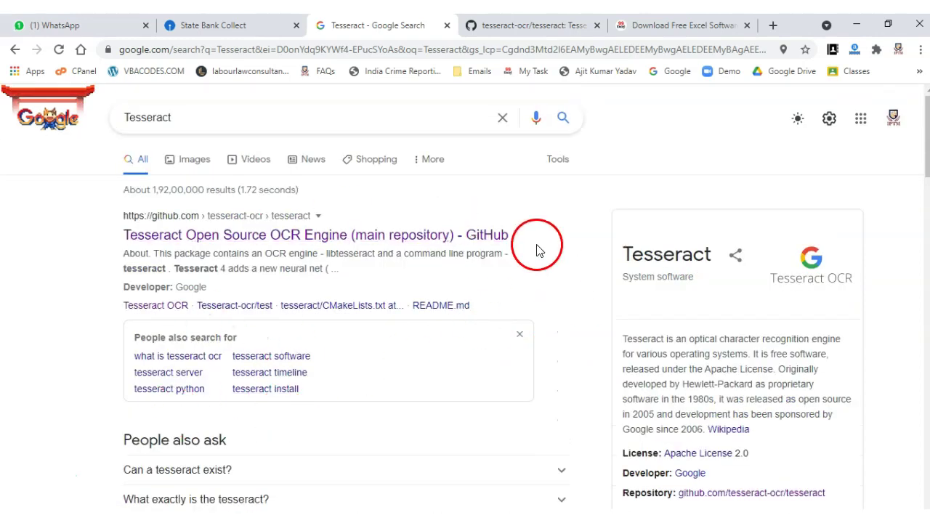
{"action": "left_click", "coordinate": [94, 517]}
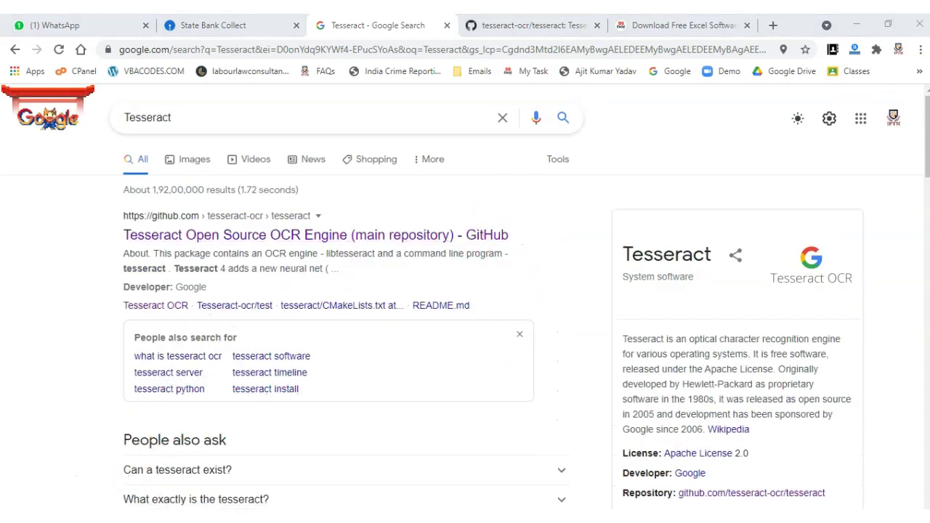
{"action": "left_click", "coordinate": [190, 483]}
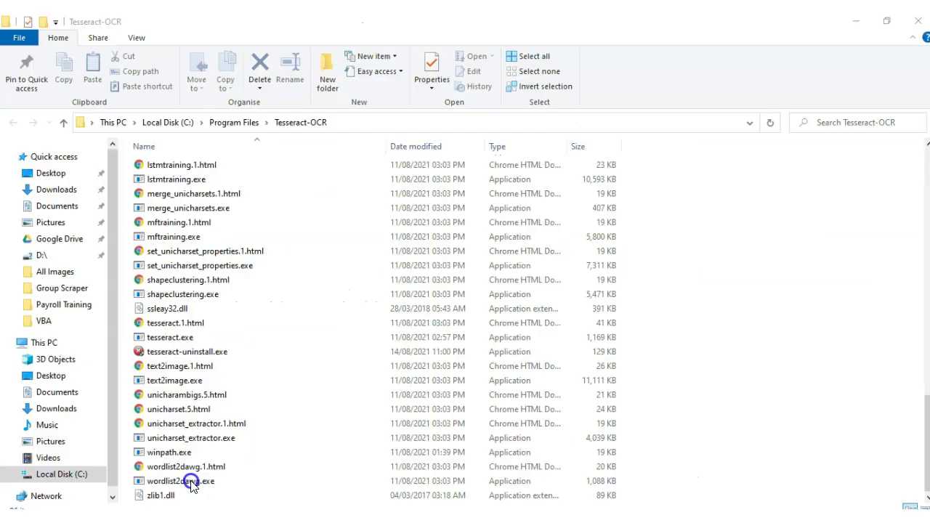
Select and copy the folder path C:\Program Files\Tesseract-OCR from the address bar
{"action": "left_click", "coordinate": [383, 122]}
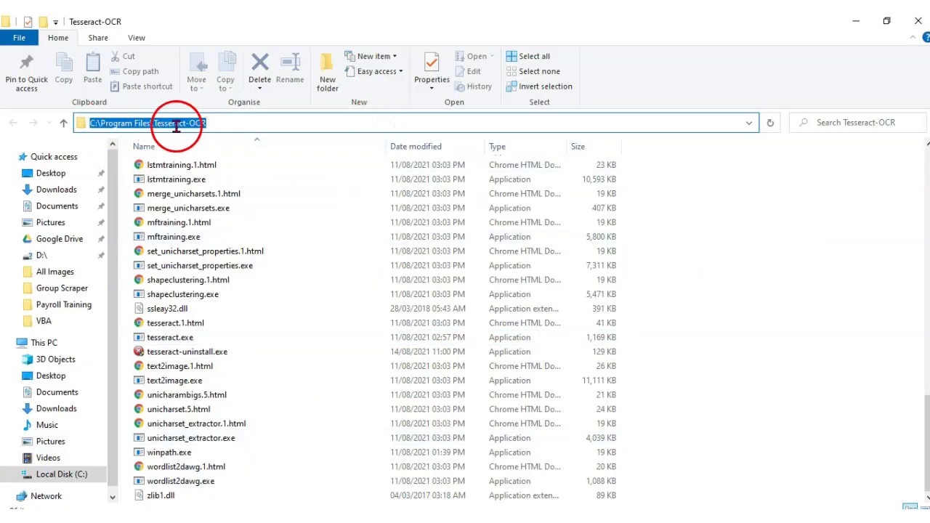
{"action": "left_click", "coordinate": [262, 125]}
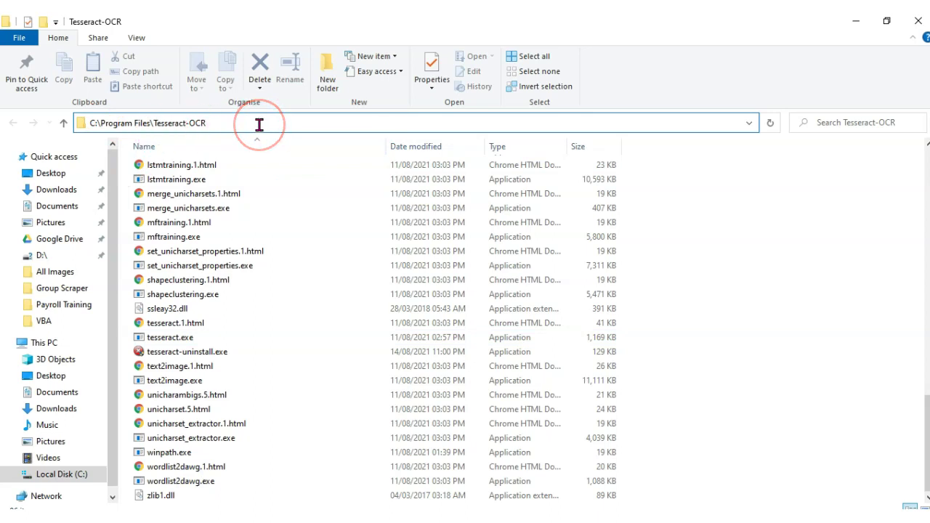
{"action": "left_click_drag", "start_coordinate": [296, 122], "coordinate": [79, 136]}
{"action": "key", "text": "ctrl+c"}
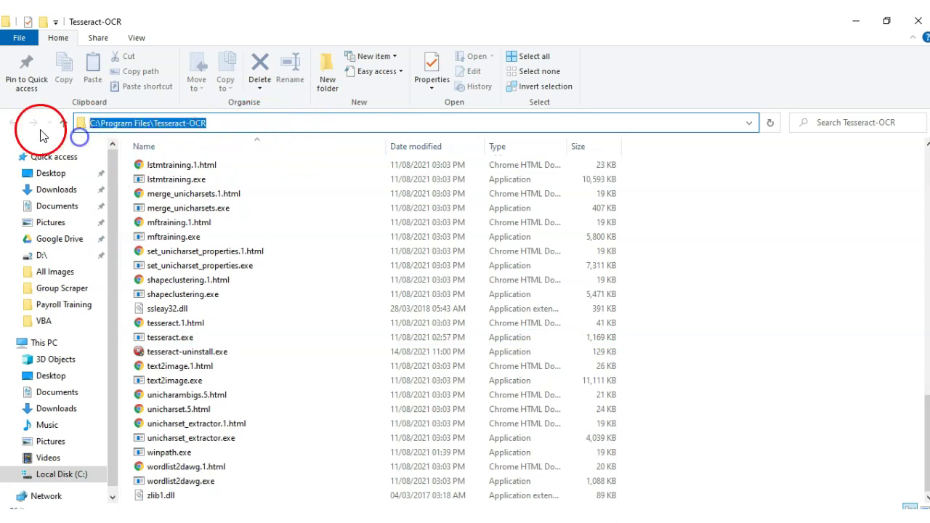
{"action": "left_click", "coordinate": [542, 338]}
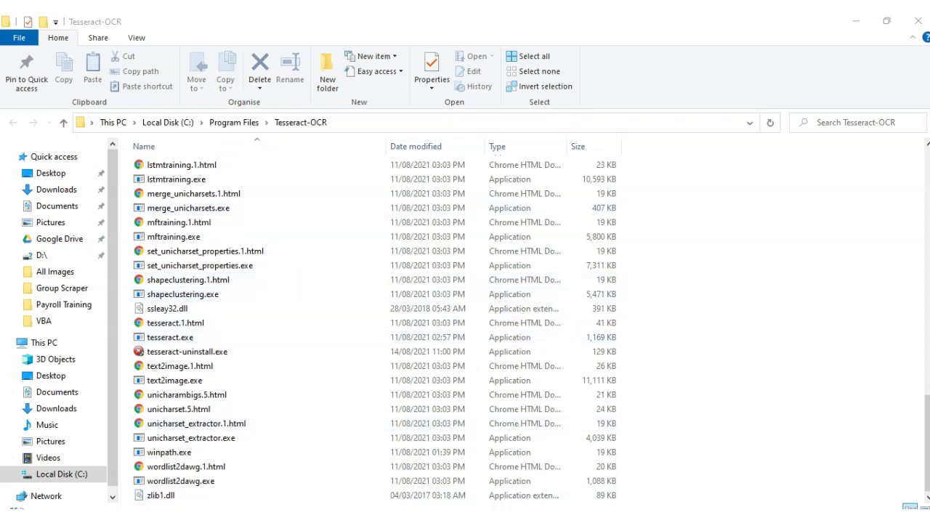
{"action": "key", "text": "super"}
Search 'pa' and open the Environment Variables dialog from System Properties
{"action": "type", "text": "path"}
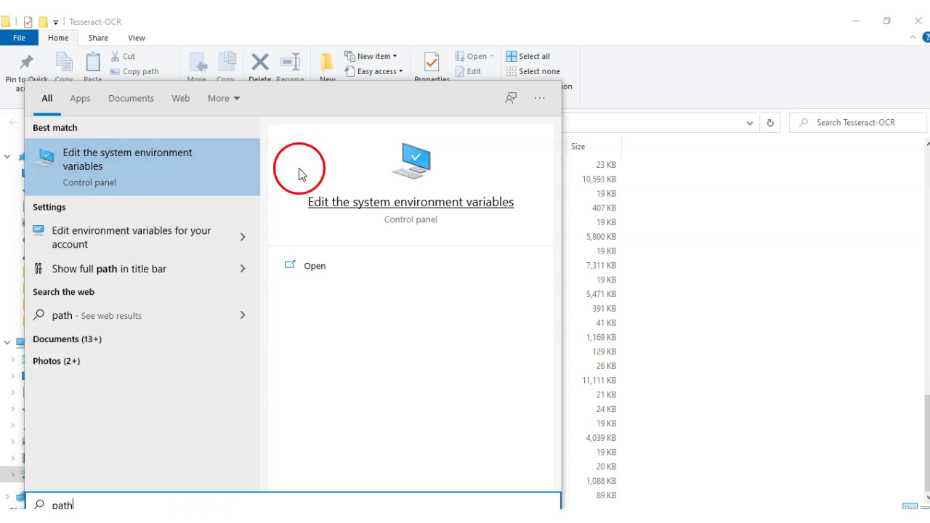
{"action": "left_click", "coordinate": [61, 183]}
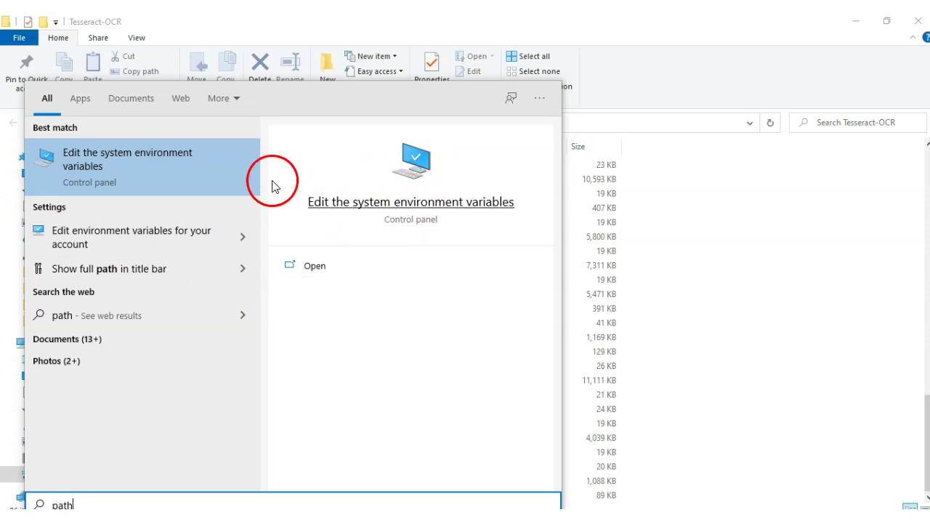
{"action": "left_click", "coordinate": [321, 267]}
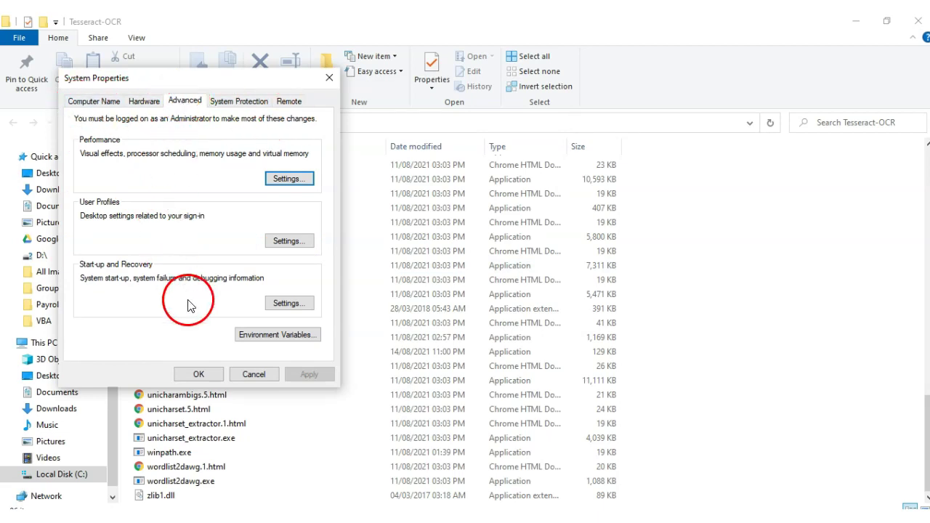
{"action": "left_click", "coordinate": [299, 340]}
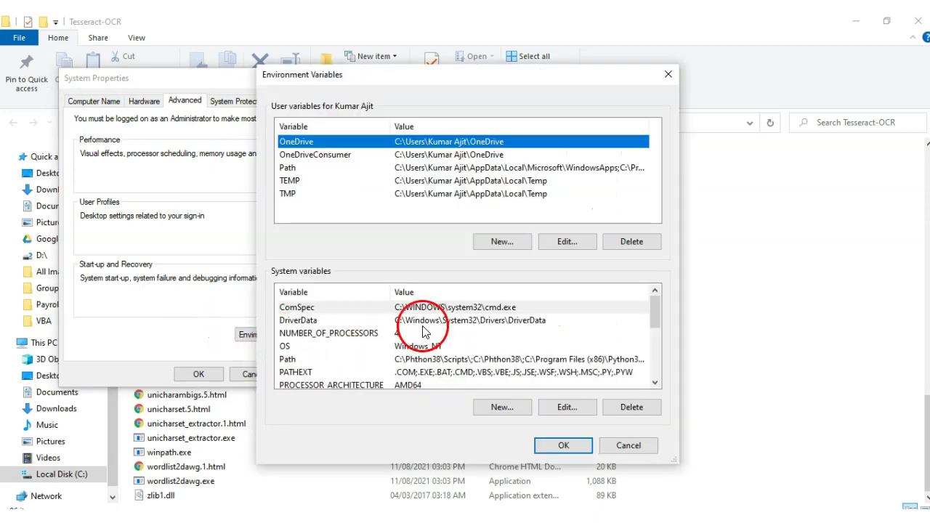
{"action": "left_click_drag", "start_coordinate": [446, 84], "coordinate": [325, 49]}
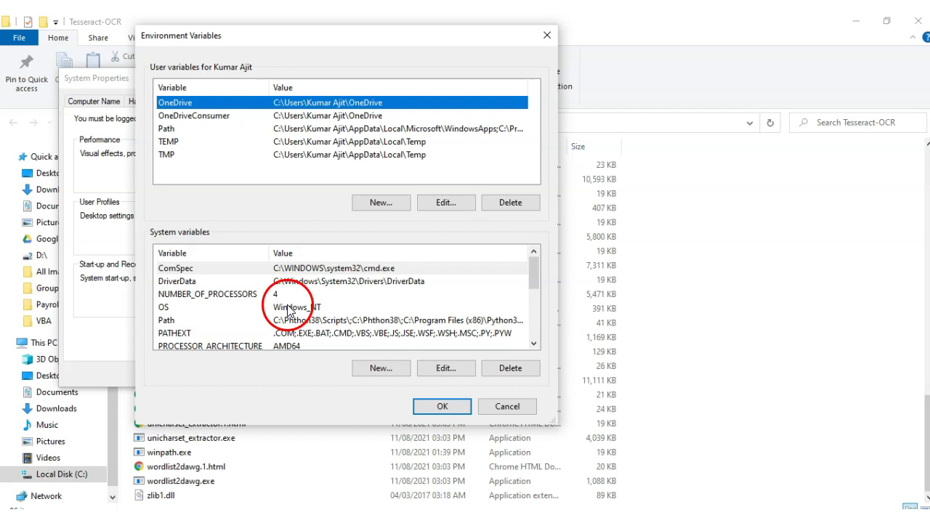
{"action": "left_click_drag", "start_coordinate": [277, 50], "coordinate": [304, 80]}
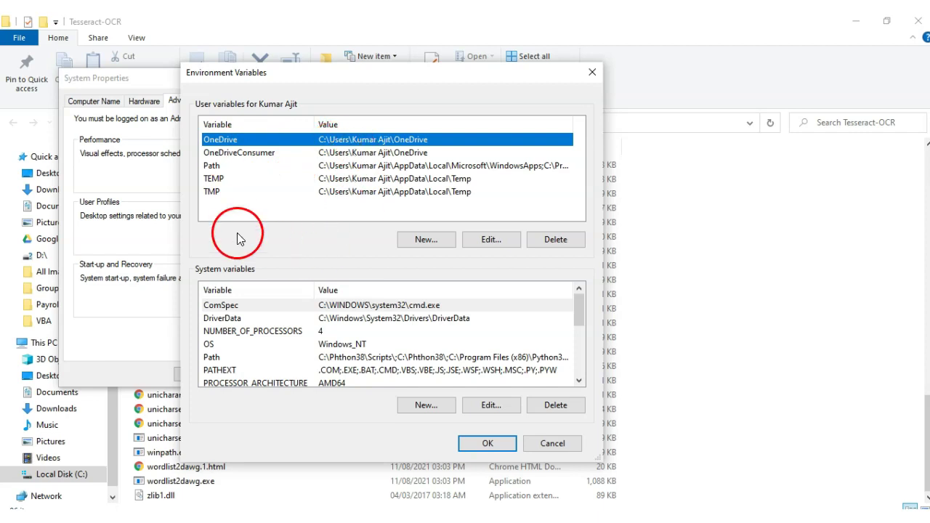
Try adding the Tesseract-OCR path to the user Path, then discard the duplicate entry
{"action": "left_click", "coordinate": [225, 167]}
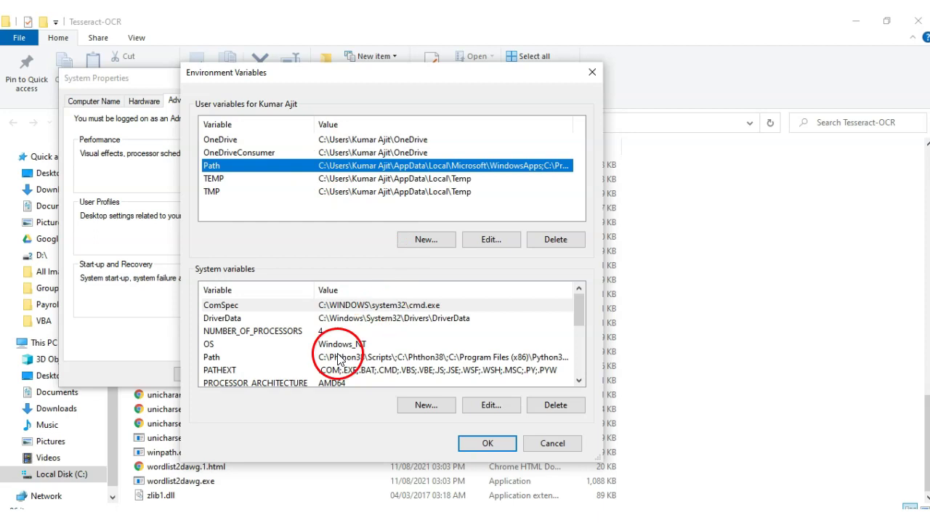
{"action": "left_click", "coordinate": [218, 357]}
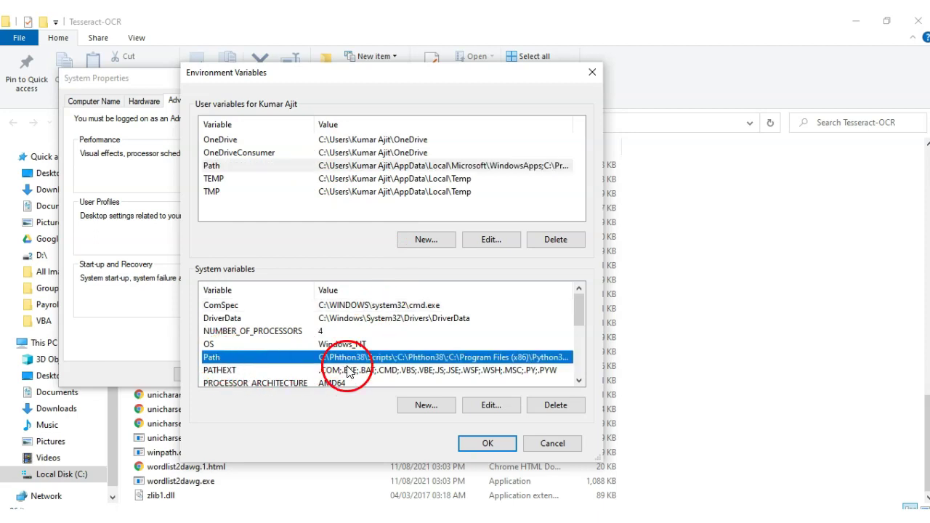
{"action": "left_click", "coordinate": [227, 171]}
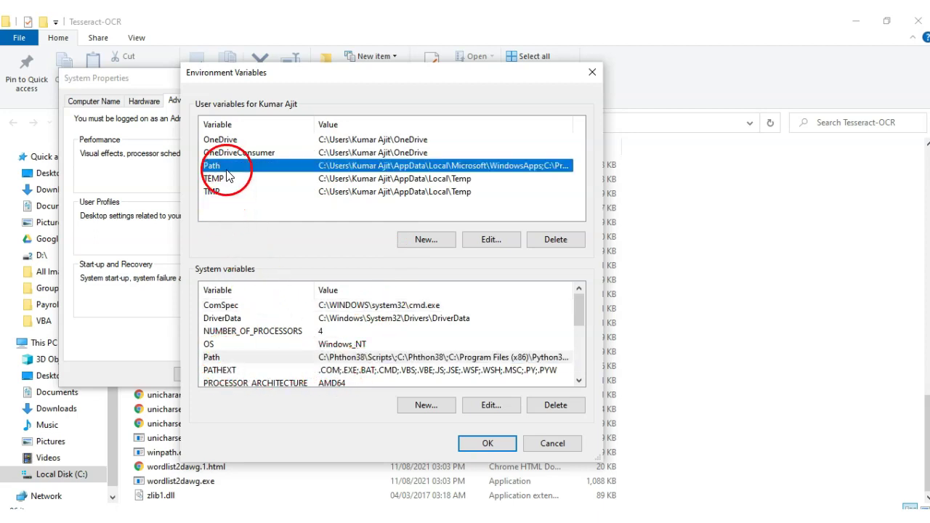
{"action": "left_click", "coordinate": [476, 240]}
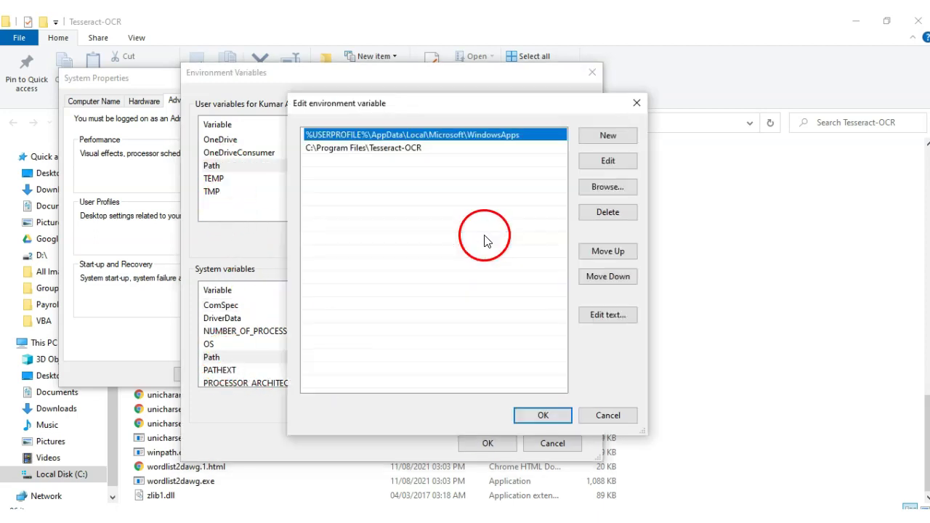
{"action": "left_click", "coordinate": [321, 166]}
{"action": "left_click", "coordinate": [604, 138]}
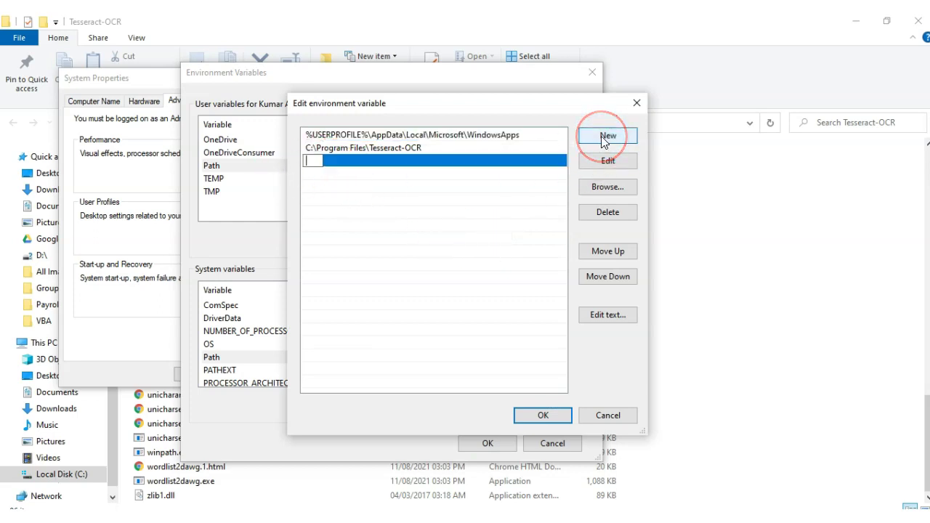
{"action": "key", "text": "ctrl+v"}
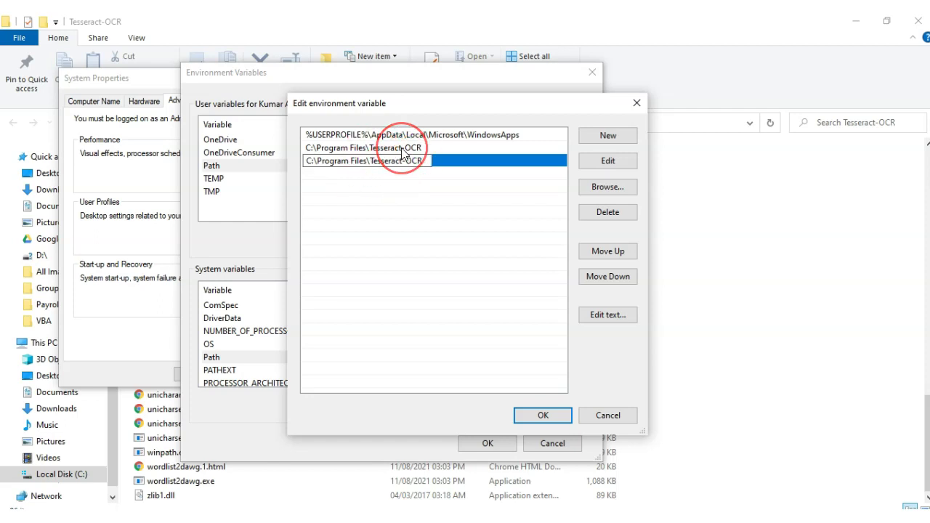
{"action": "left_click", "coordinate": [551, 418]}
{"action": "left_click", "coordinate": [551, 420]}
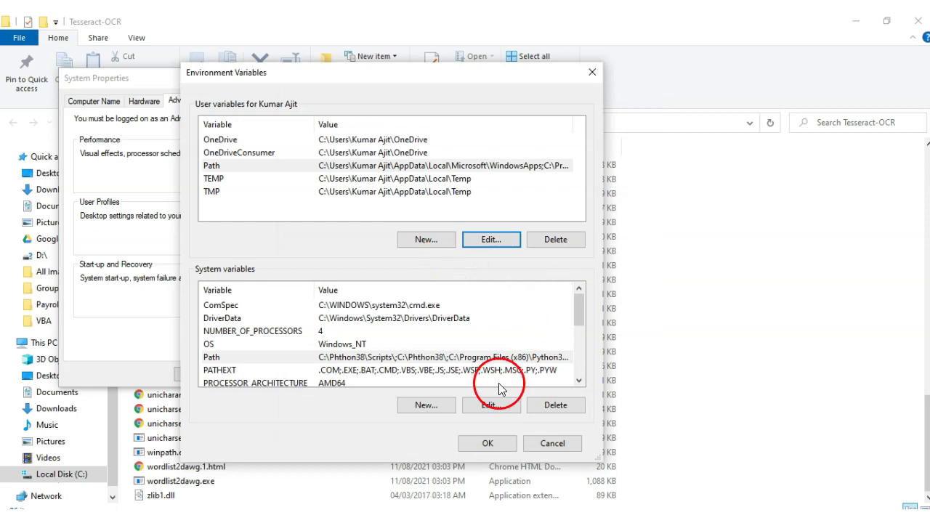
Add C:\Program Files\Tesseract-OCR as a new system Path entry and confirm with OK
{"action": "left_click", "coordinate": [218, 359]}
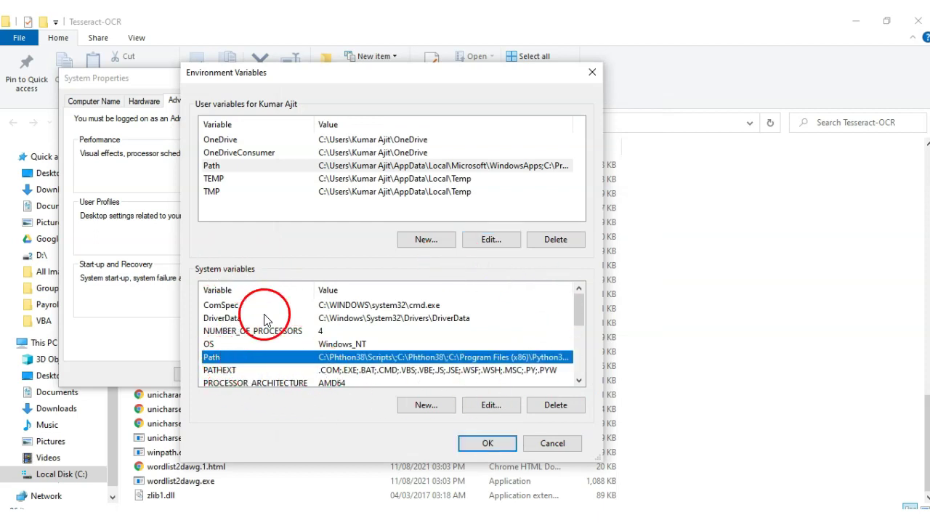
{"action": "left_click", "coordinate": [486, 407]}
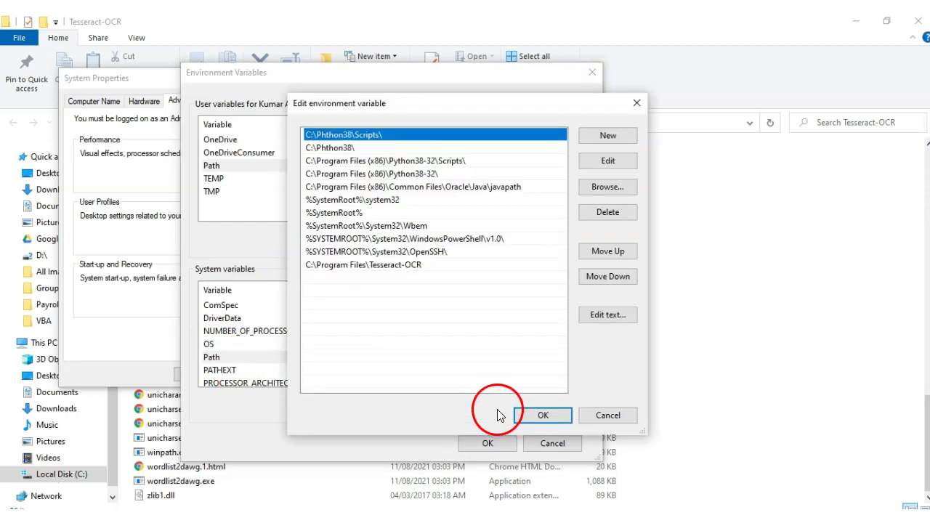
{"action": "left_click", "coordinate": [597, 138]}
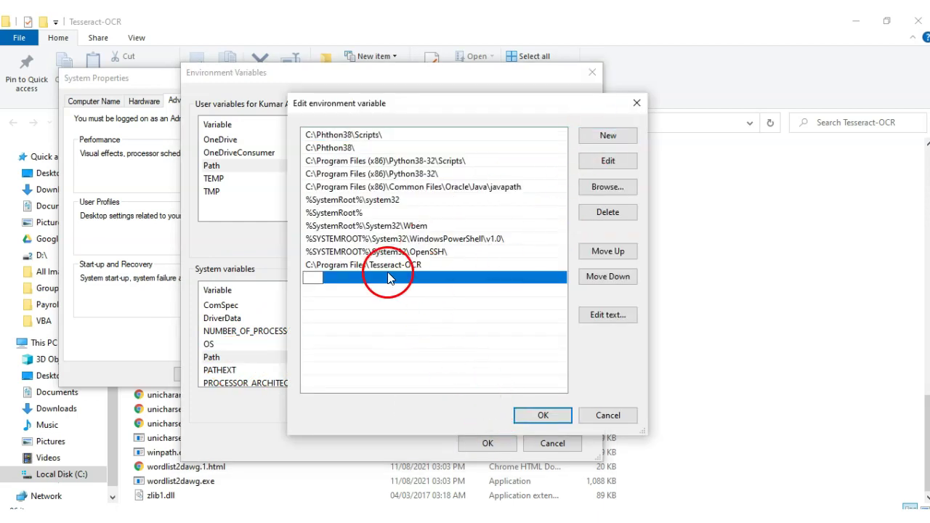
{"action": "key", "text": "ctrl+v"}
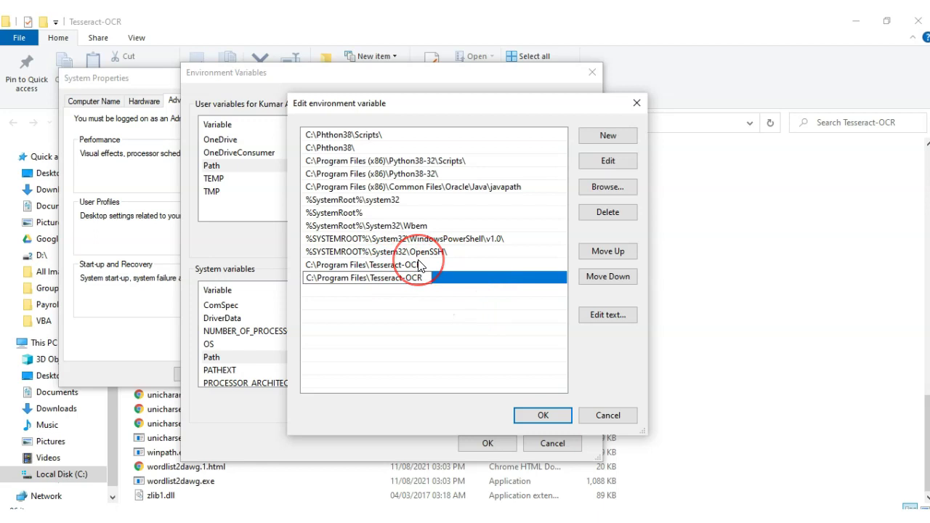
{"action": "left_click", "coordinate": [626, 290]}
{"action": "left_click", "coordinate": [545, 415]}
{"action": "left_click", "coordinate": [509, 443]}
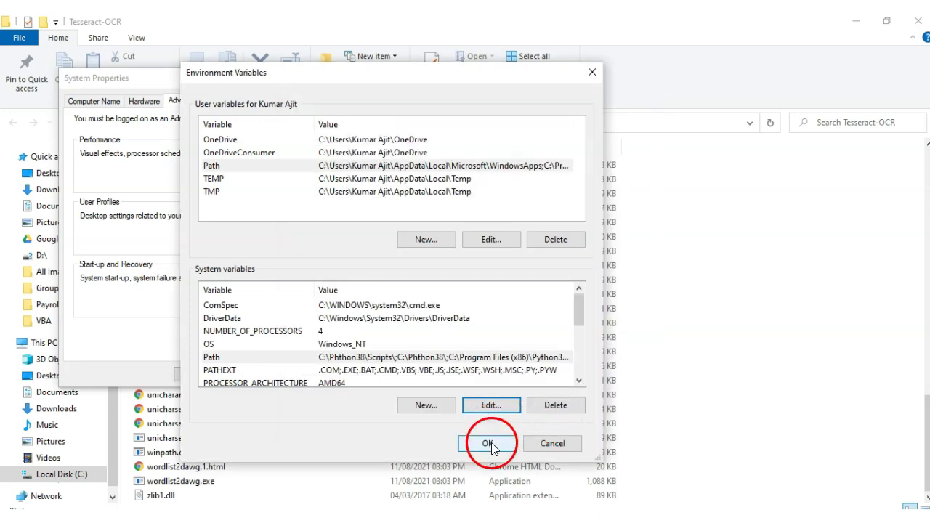
Close System Properties to apply the changes, then bring the VBA editor showing Module1 forward
{"action": "left_click", "coordinate": [208, 379]}
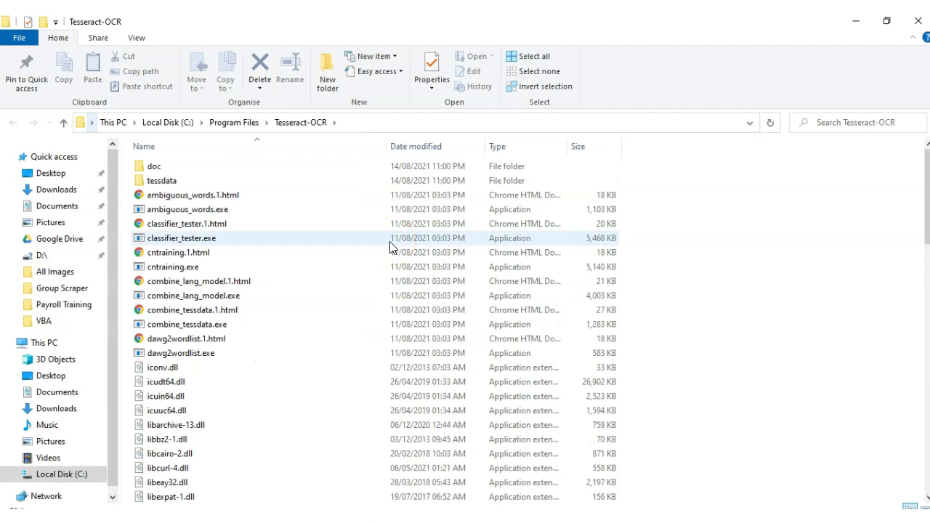
{"action": "key", "text": "alt+Tab"}
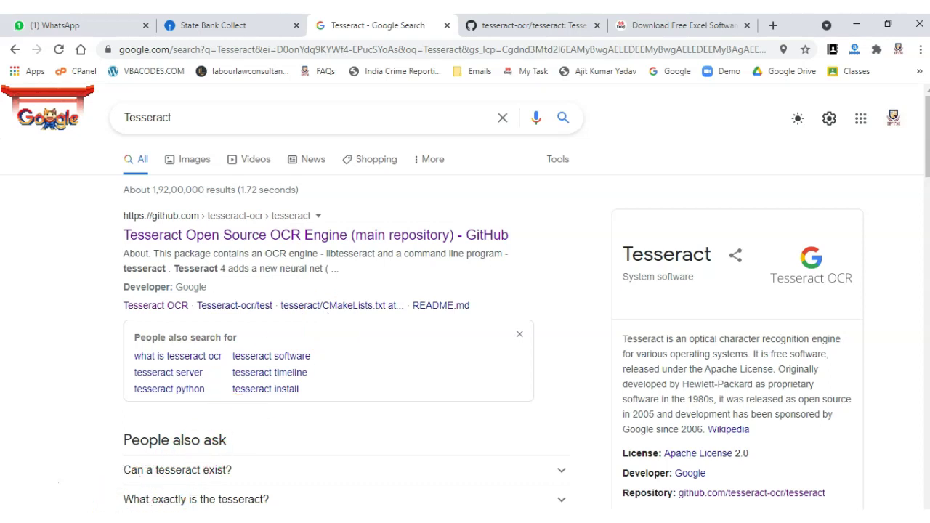
{"action": "mouse_move", "coordinate": [176, 498]}
{"action": "left_click", "coordinate": [193, 473]}
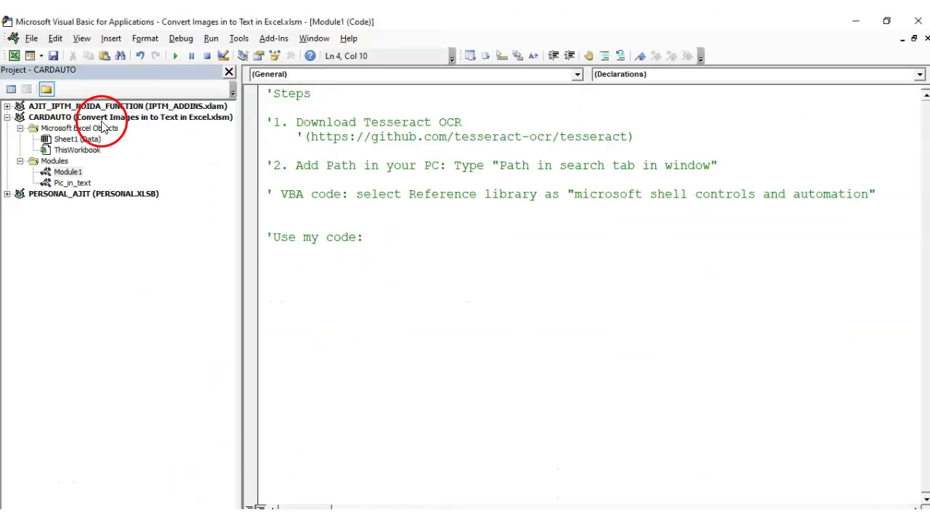
Clear the old Sr. 1–10 OCR results from A2:C12 on the Data sheet
{"action": "left_click", "coordinate": [14, 55]}
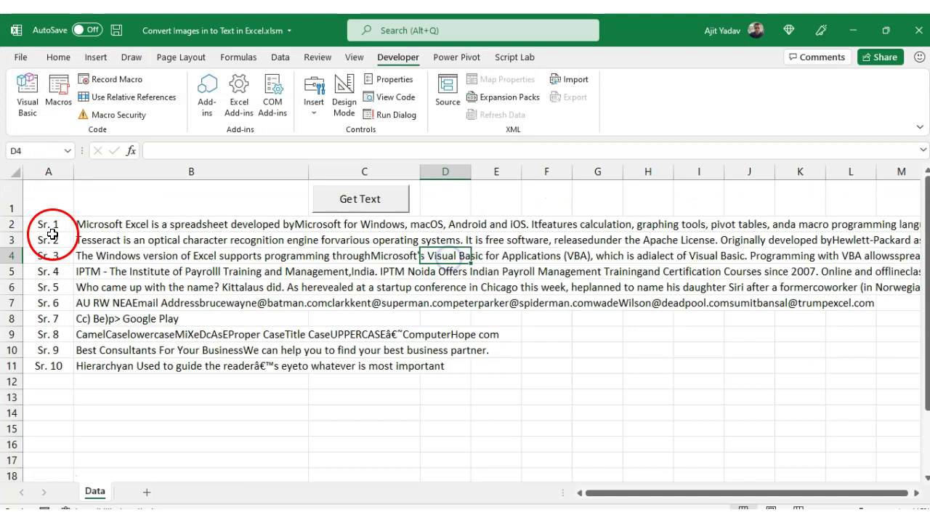
{"action": "left_click_drag", "start_coordinate": [52, 232], "coordinate": [332, 375]}
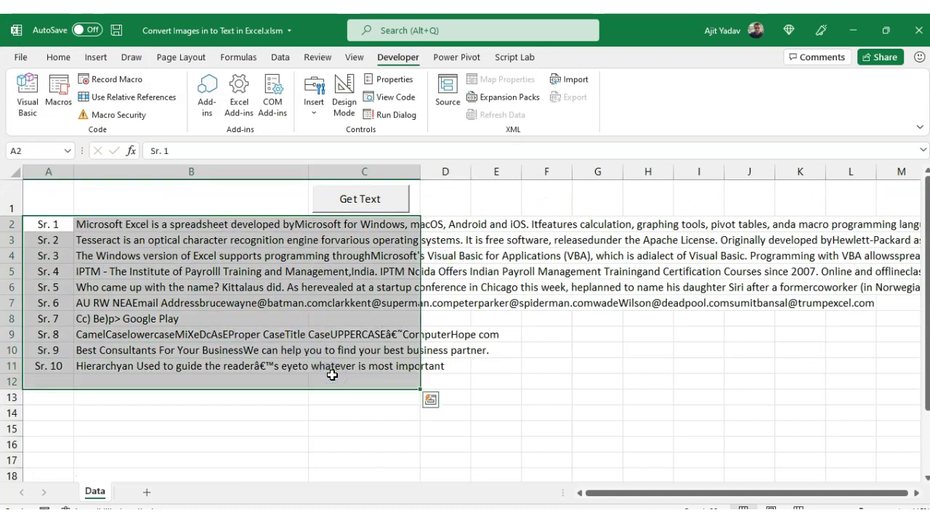
{"action": "key", "text": "Delete"}
{"action": "left_click", "coordinate": [486, 292]}
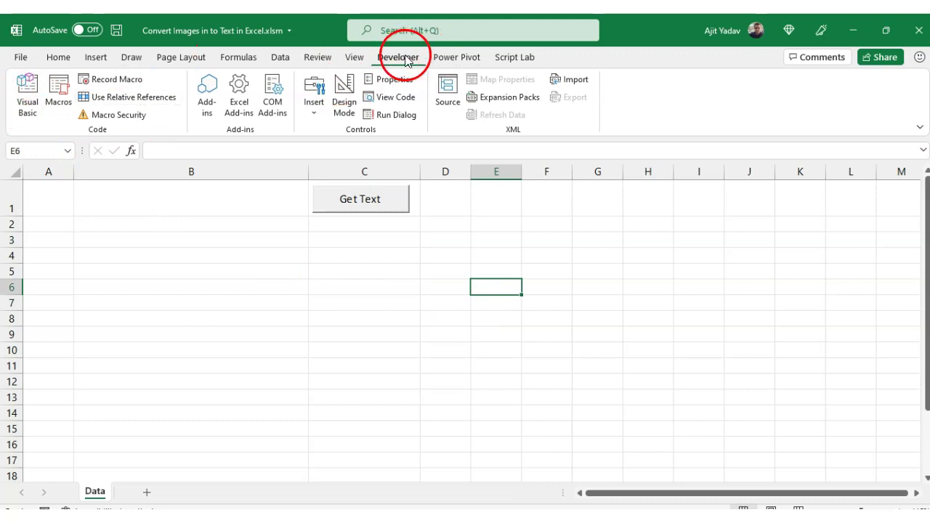
Return to the VBA editor at the blank line under Module1's Use my code note
{"action": "right_click", "coordinate": [341, 59]}
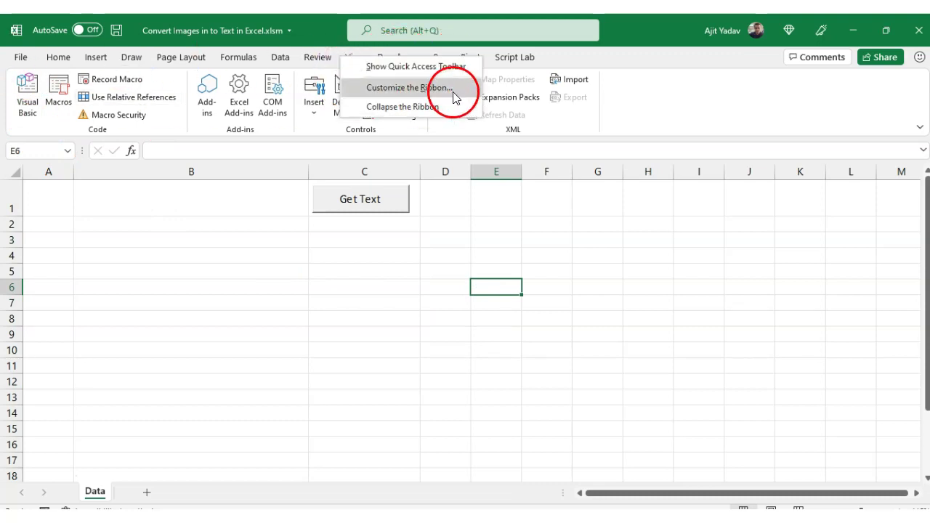
{"action": "left_click", "coordinate": [484, 299]}
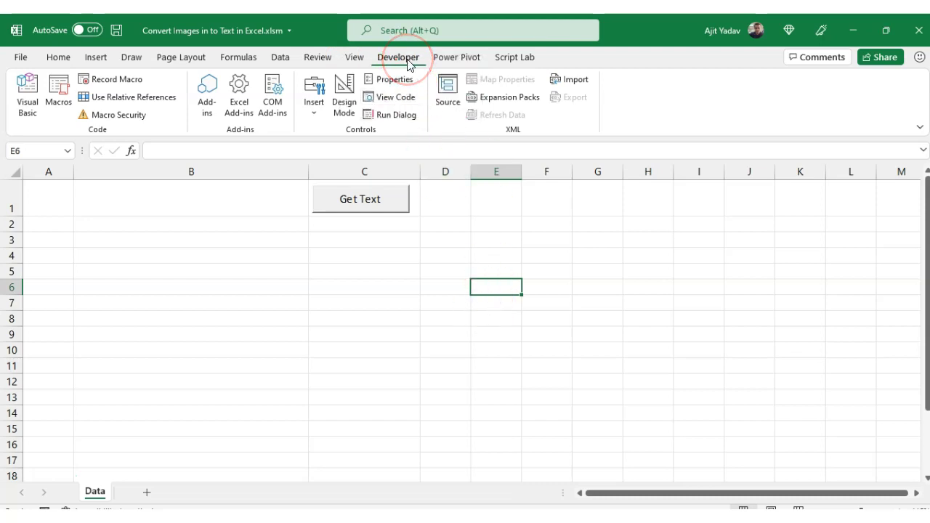
{"action": "left_click", "coordinate": [27, 93]}
{"action": "left_click", "coordinate": [395, 249]}
Insert a new Module2 and paste in the Image_into_Excel macro copied from Pic_in_text
{"action": "left_click", "coordinate": [111, 39]}
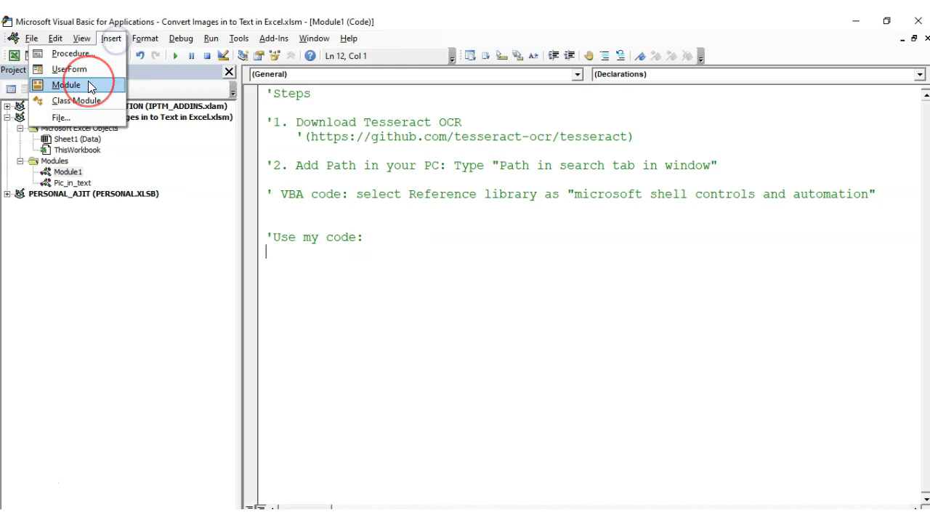
{"action": "left_click", "coordinate": [88, 84]}
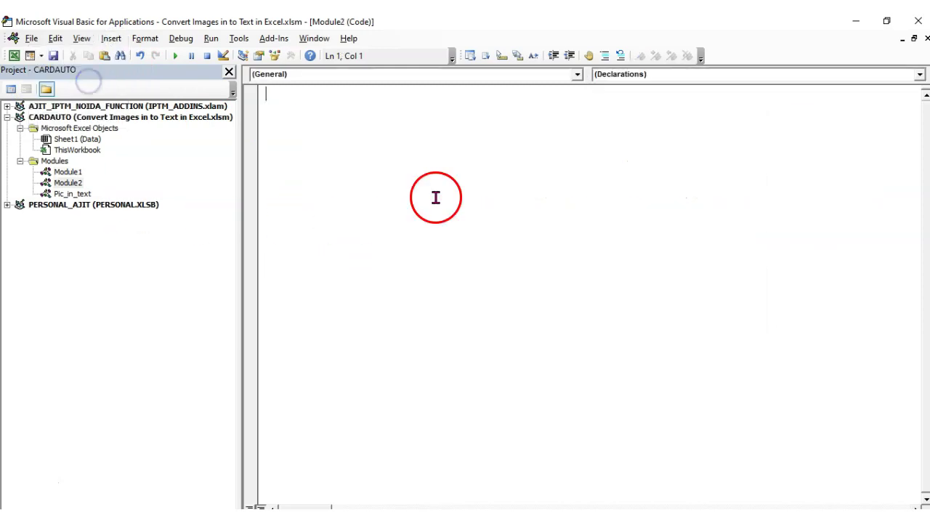
{"action": "double_click", "coordinate": [70, 194]}
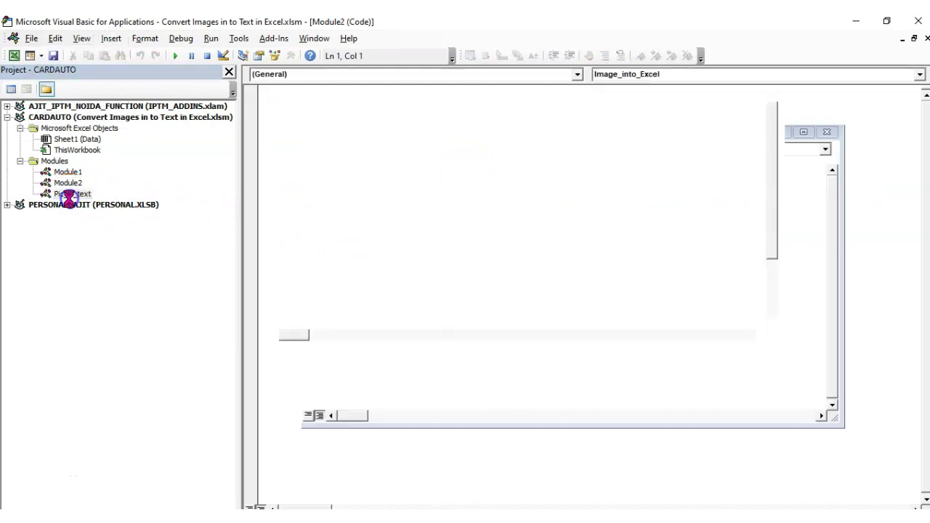
{"action": "left_click_drag", "start_coordinate": [364, 393], "coordinate": [232, 93]}
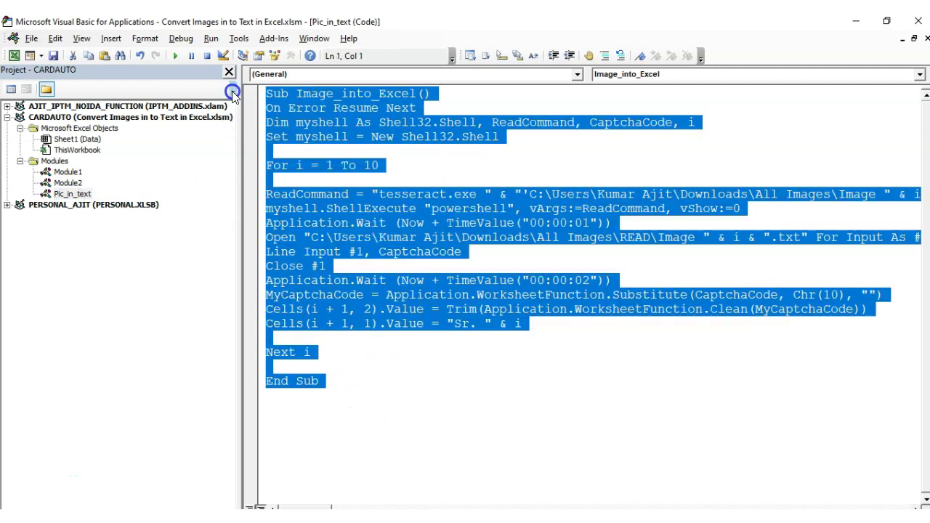
{"action": "double_click", "coordinate": [62, 183]}
{"action": "key", "text": "ctrl+v"}
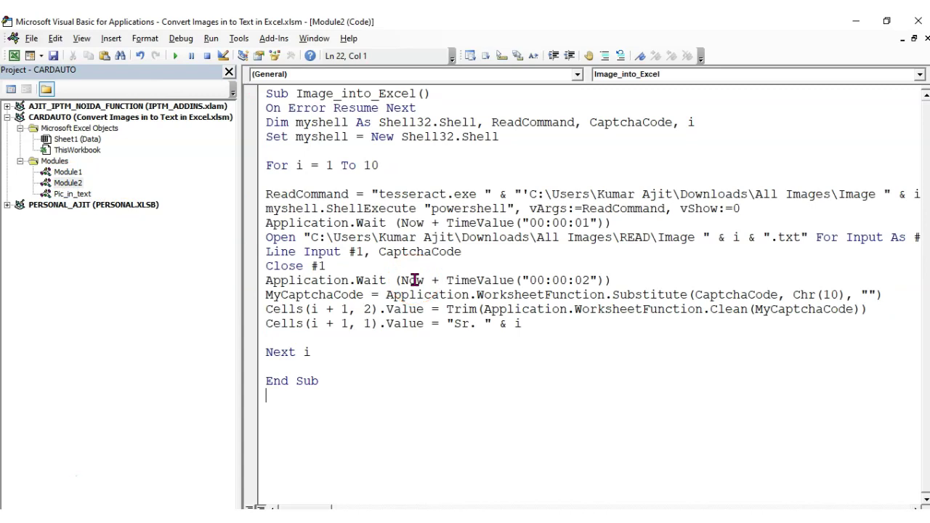
Narrow the Project pane to give Module2's macro code more room
{"action": "left_click", "coordinate": [522, 209]}
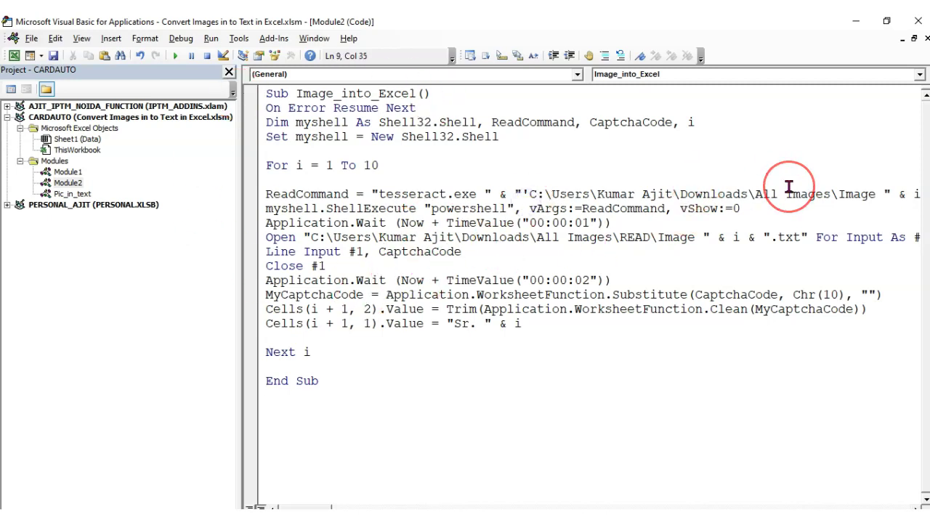
{"action": "left_click_drag", "start_coordinate": [243, 200], "coordinate": [101, 204]}
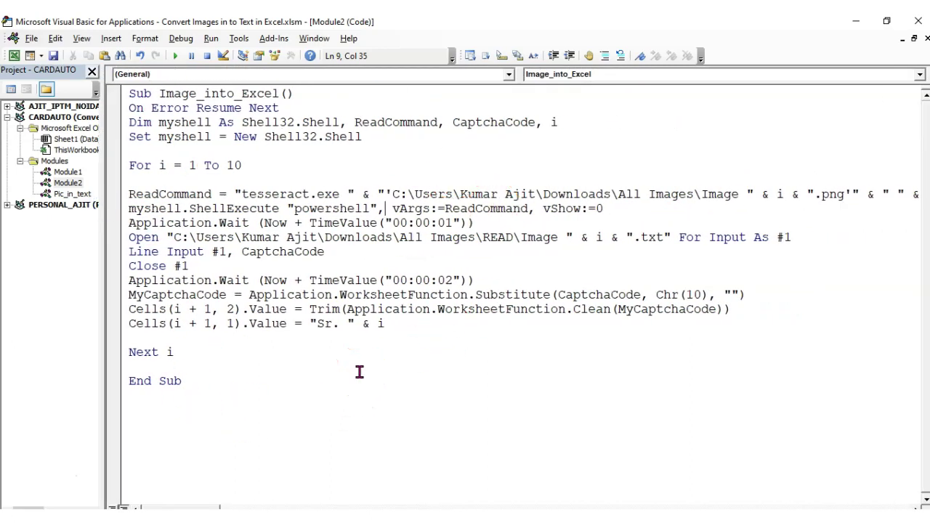
{"action": "left_click", "coordinate": [238, 180]}
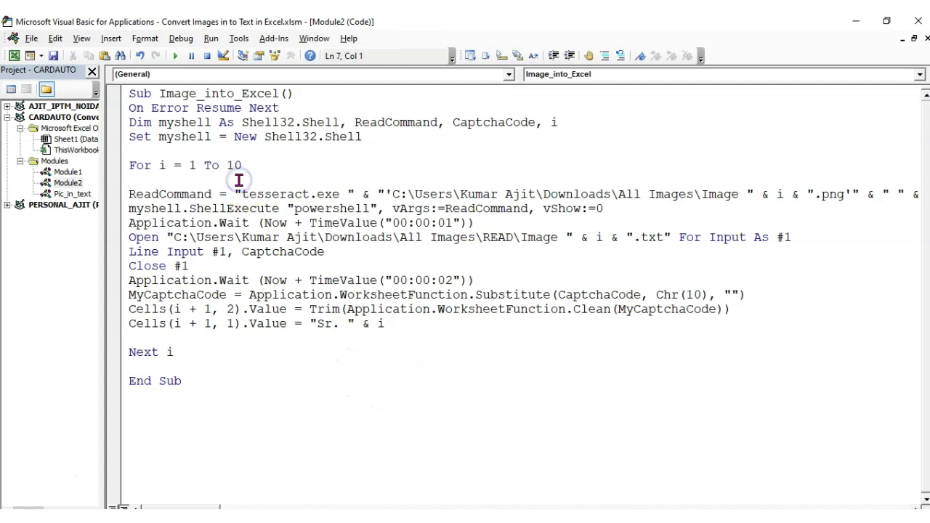
Confirm Microsoft Shell Controls And Automation is ticked in the project's References
{"action": "left_click", "coordinate": [240, 40]}
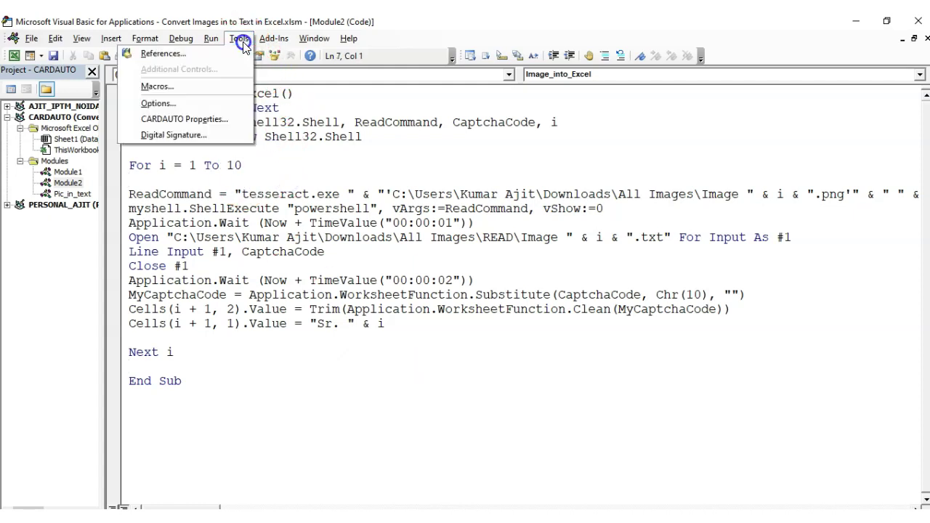
{"action": "left_click", "coordinate": [167, 53]}
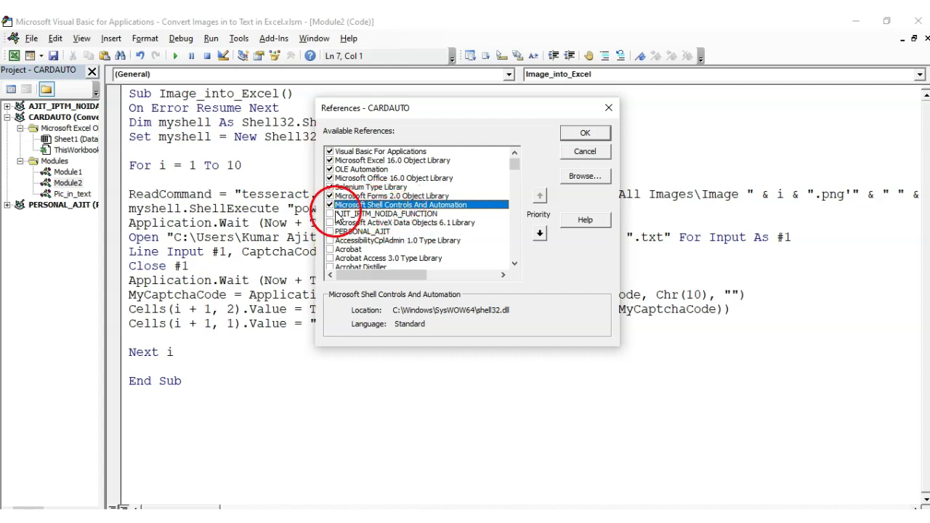
{"action": "left_click", "coordinate": [608, 107]}
{"action": "left_click", "coordinate": [209, 135]}
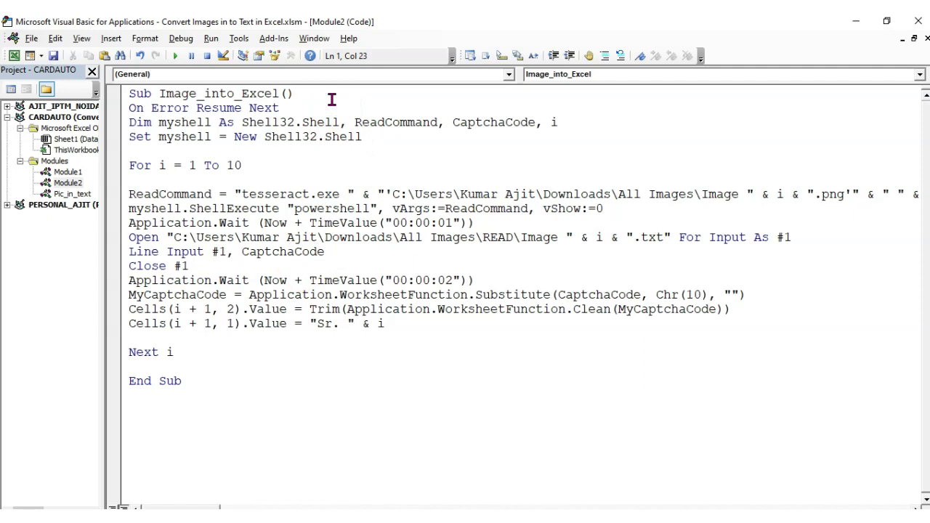
{"action": "left_click", "coordinate": [270, 174]}
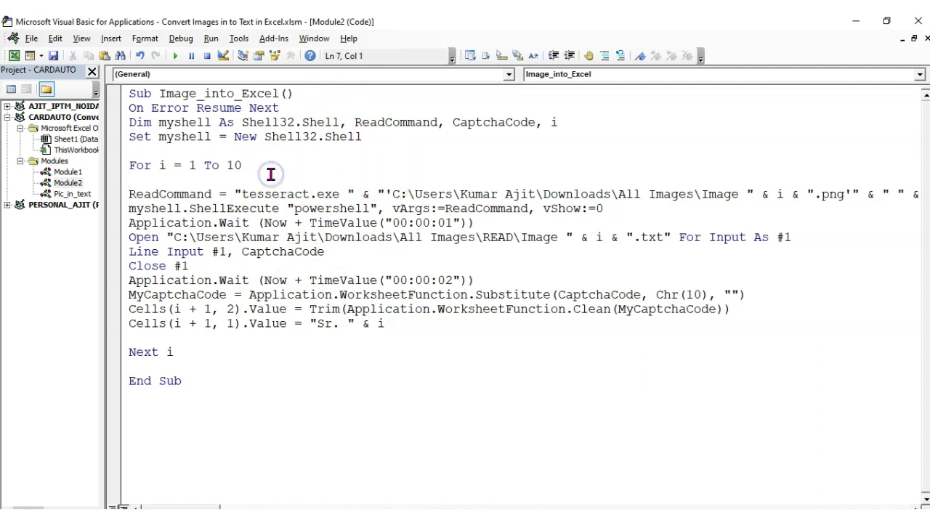
{"action": "left_click_drag", "start_coordinate": [298, 93], "coordinate": [116, 93]}
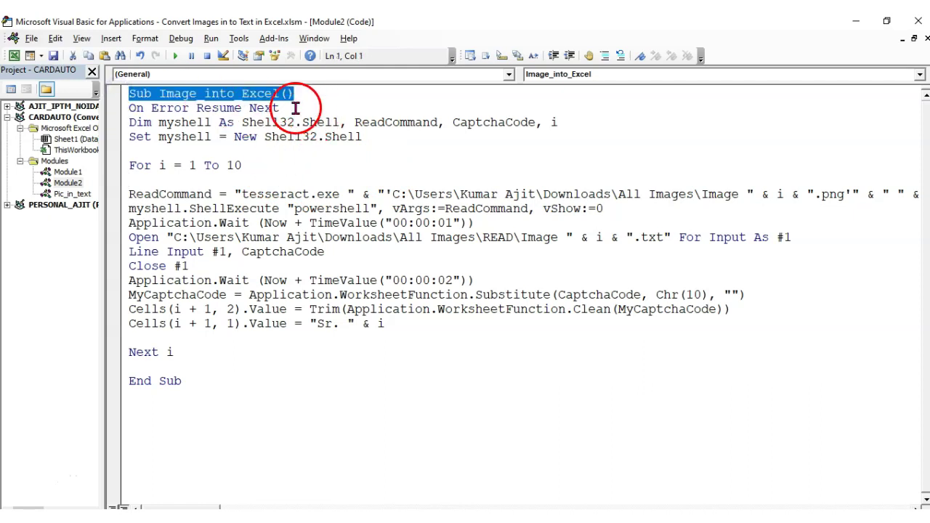
{"action": "left_click_drag", "start_coordinate": [287, 108], "coordinate": [117, 109]}
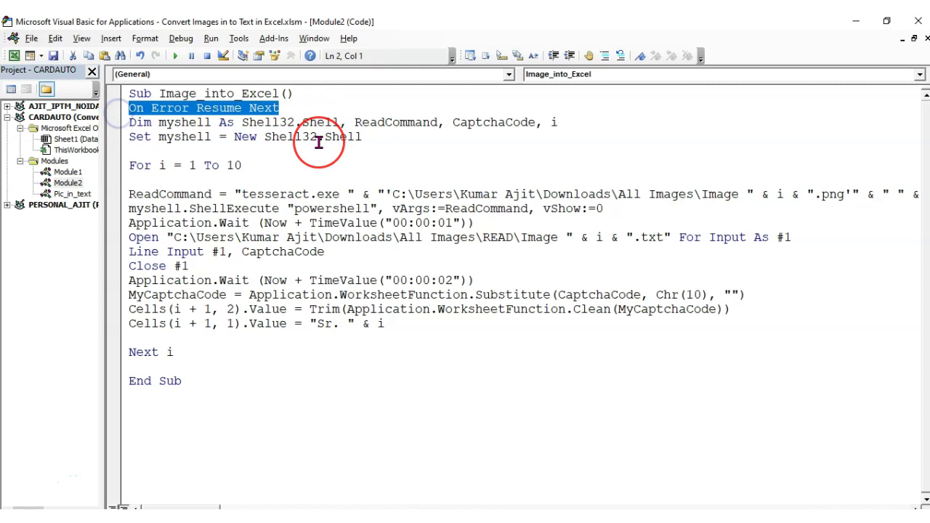
{"action": "left_click", "coordinate": [431, 166]}
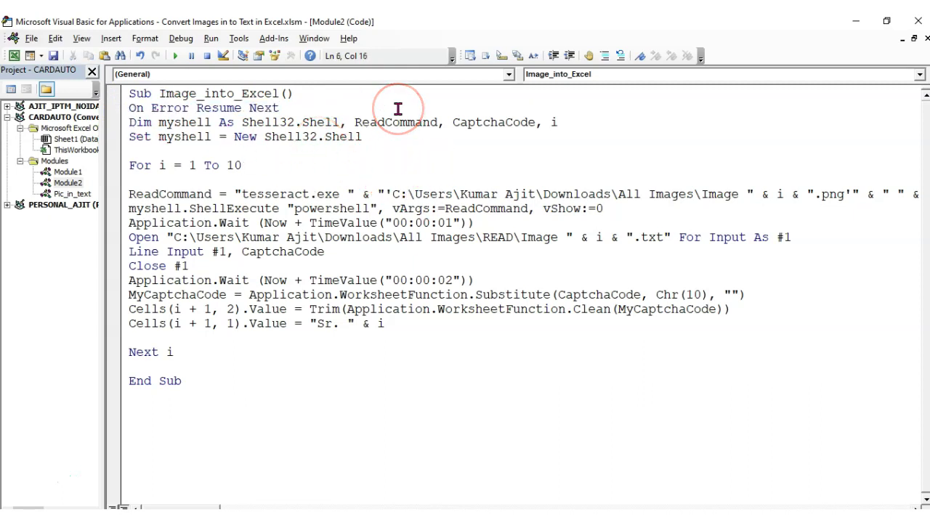
{"action": "left_click_drag", "start_coordinate": [128, 122], "coordinate": [587, 122]}
{"action": "left_click", "coordinate": [211, 145]}
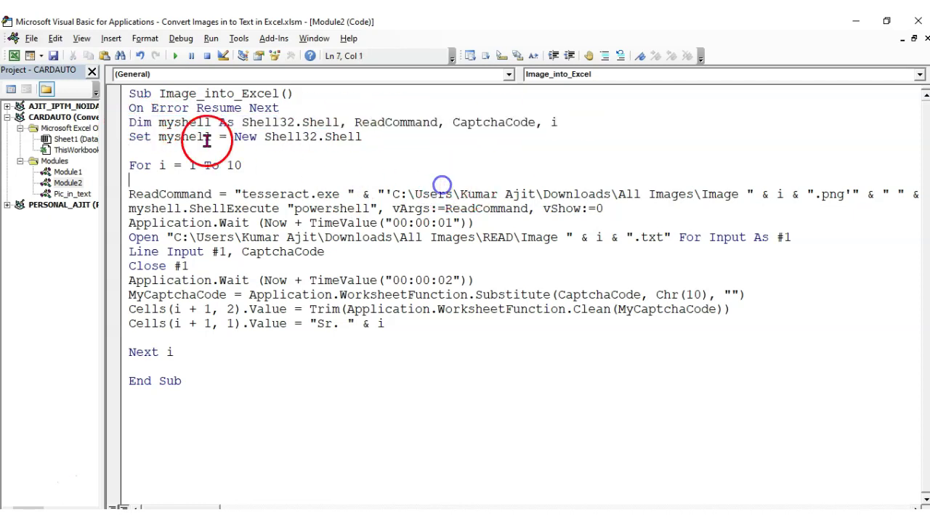
{"action": "left_click_drag", "start_coordinate": [158, 122], "coordinate": [318, 122]}
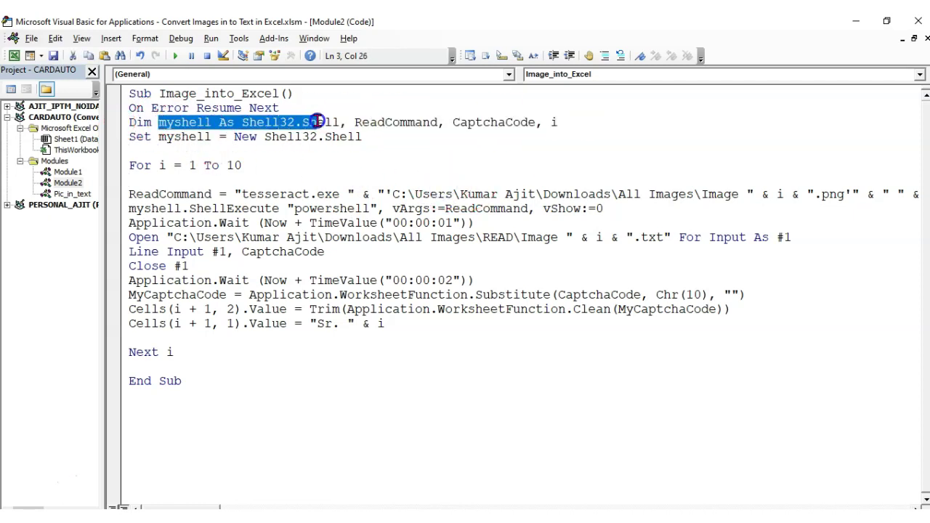
{"action": "left_click", "coordinate": [403, 123]}
{"action": "left_click", "coordinate": [482, 122]}
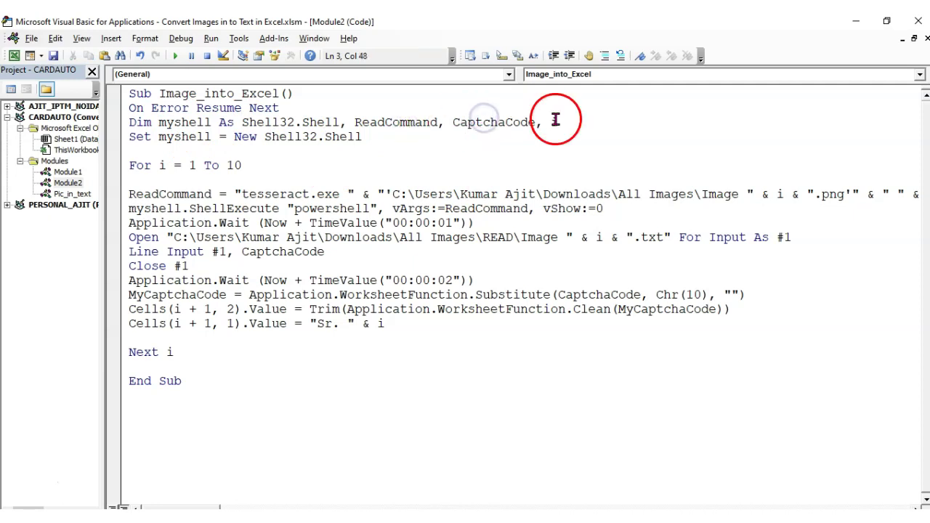
{"action": "left_click_drag", "start_coordinate": [546, 122], "coordinate": [579, 122]}
{"action": "left_click", "coordinate": [145, 137]}
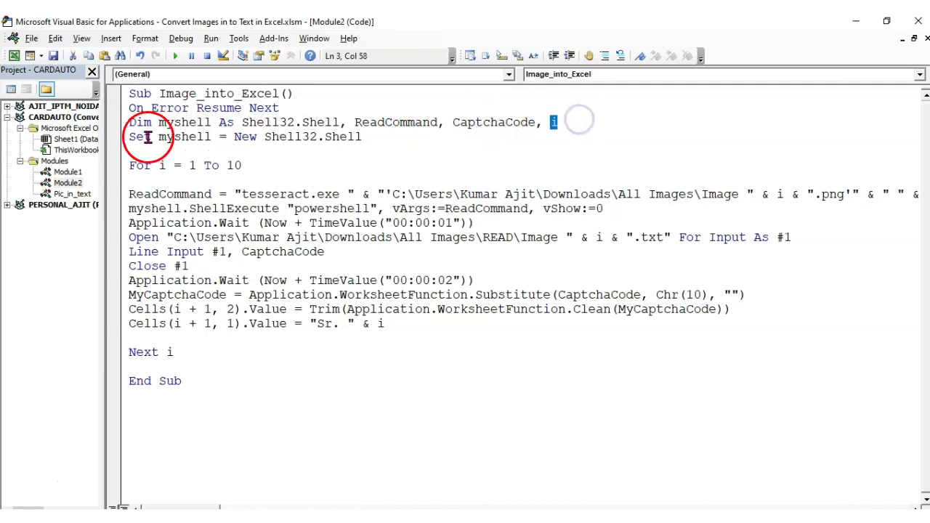
{"action": "left_click", "coordinate": [386, 140]}
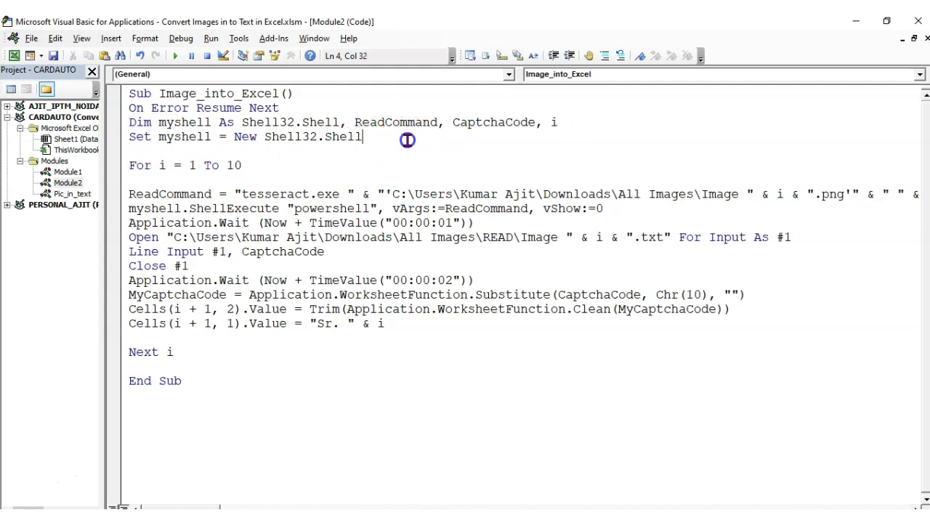
{"action": "left_click_drag", "start_coordinate": [242, 166], "coordinate": [119, 169]}
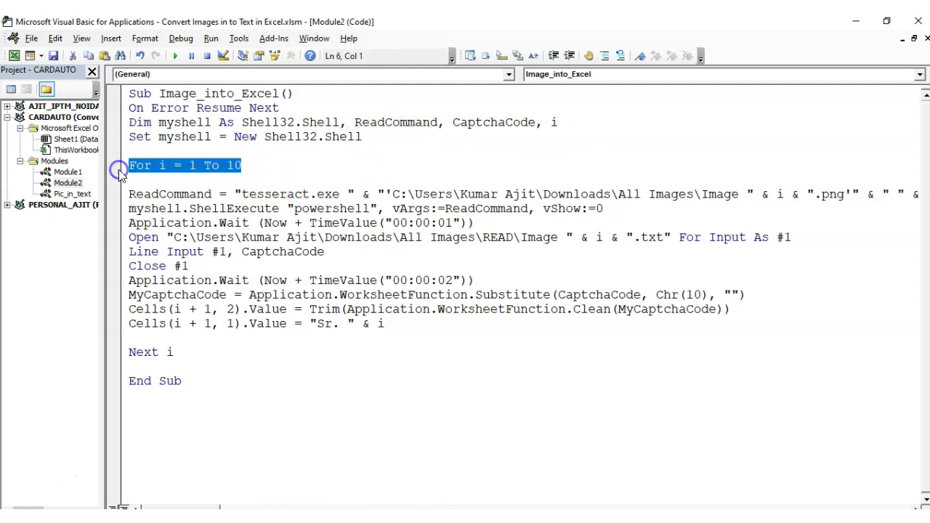
{"action": "left_click_drag", "start_coordinate": [226, 166], "coordinate": [243, 166]}
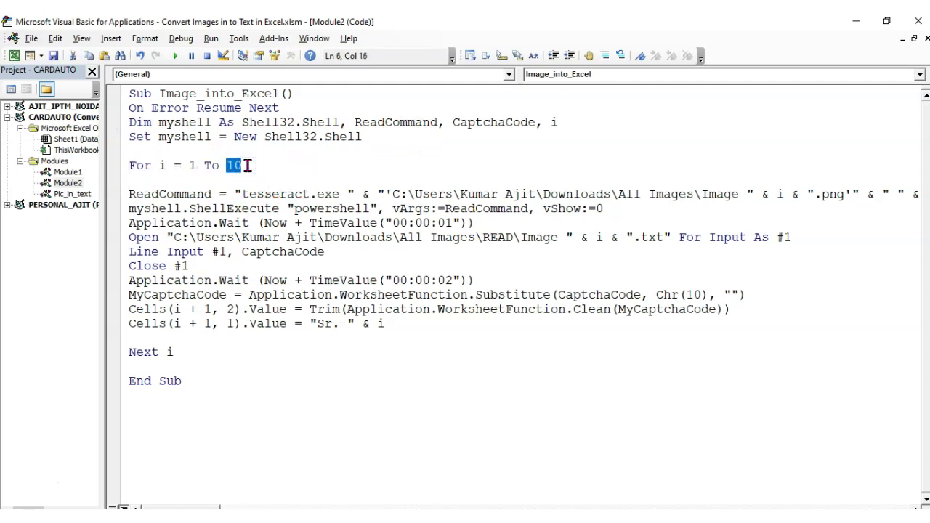
{"action": "type", "text": "5"}
{"action": "left_click", "coordinate": [207, 352]}
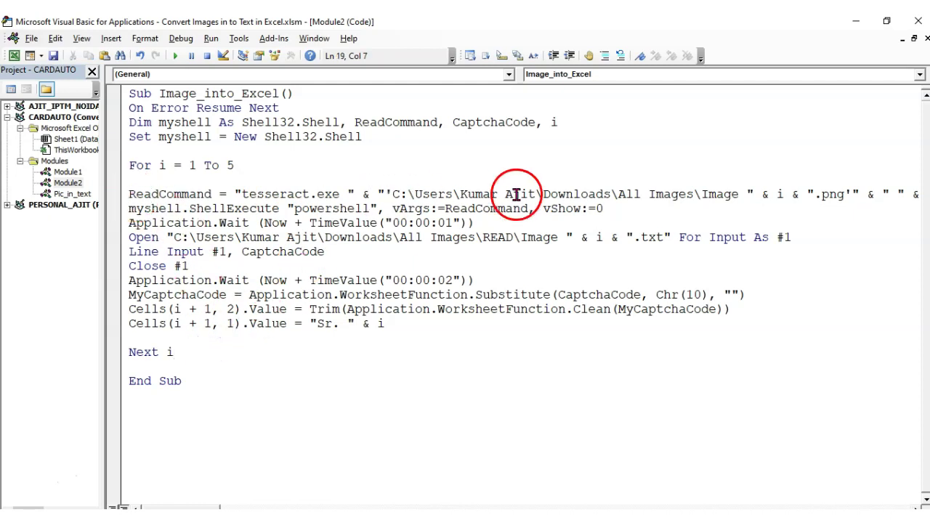
{"action": "double_click", "coordinate": [164, 166]}
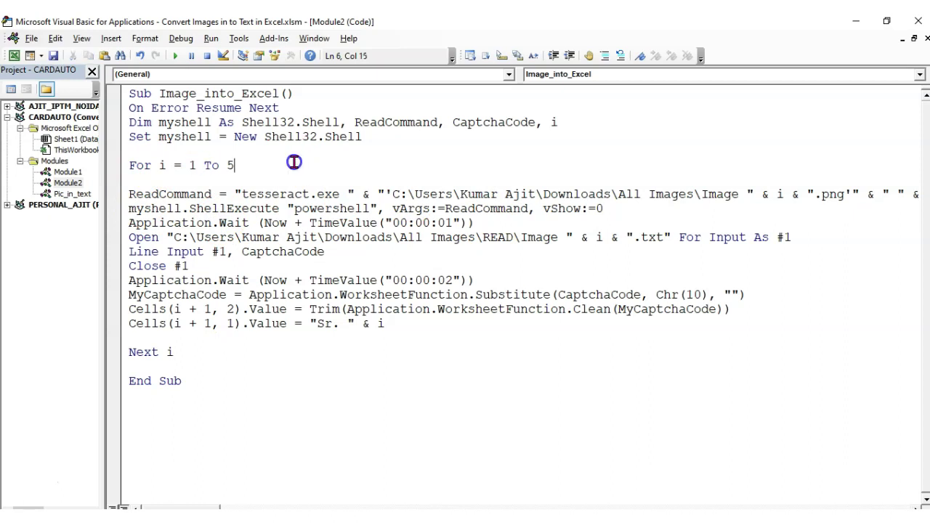
{"action": "left_click", "coordinate": [776, 194]}
{"action": "double_click", "coordinate": [779, 194]}
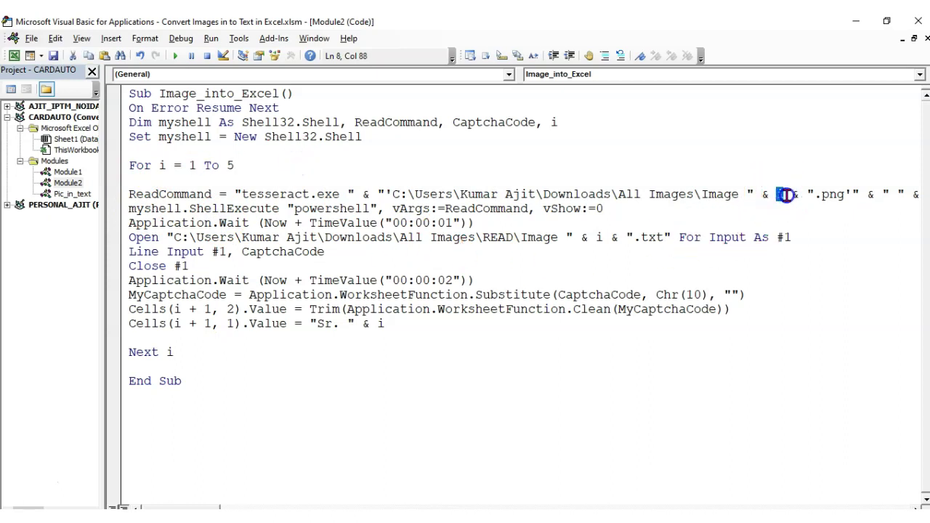
{"action": "left_click", "coordinate": [750, 202]}
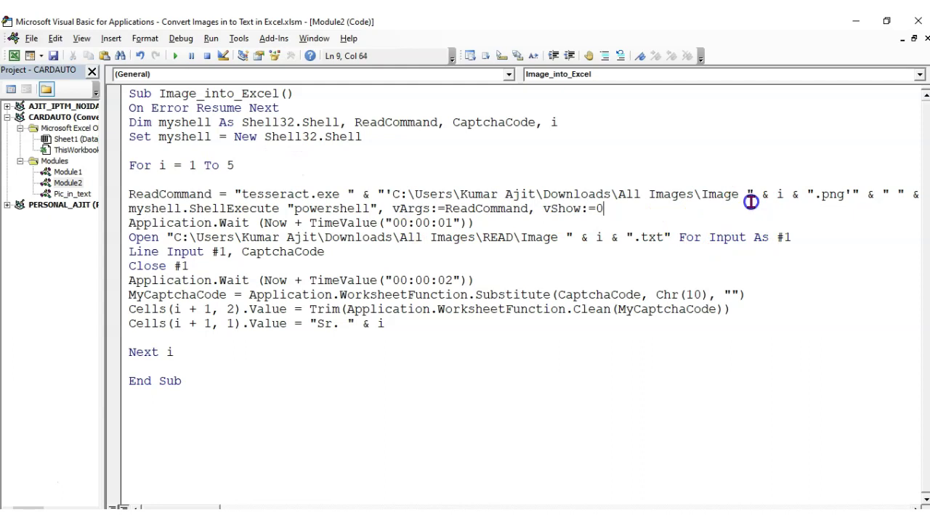
{"action": "key", "text": "alt+Tab"}
{"action": "key", "text": "Tab"}
{"action": "key", "text": "Tab"}
{"action": "key", "text": "Tab"}
{"action": "key", "text": "Tab"}
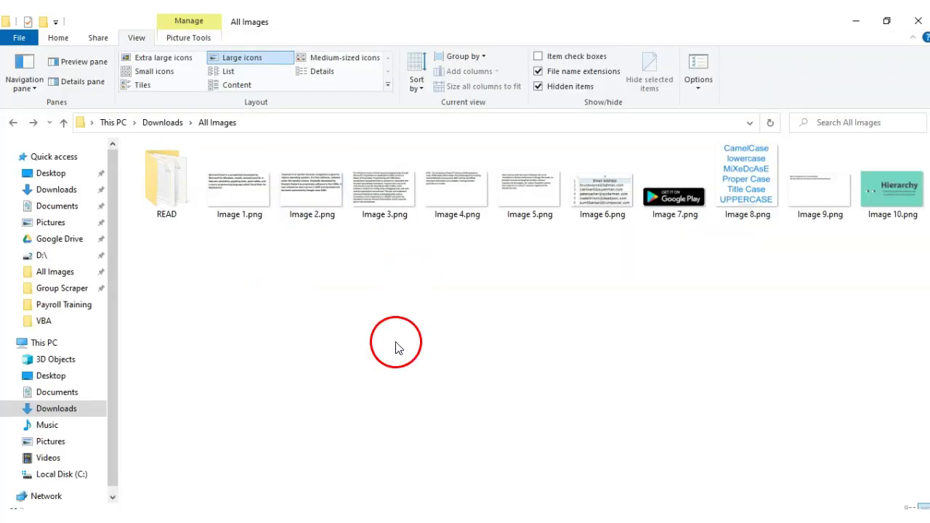
{"action": "left_click", "coordinate": [396, 345]}
{"action": "left_click", "coordinate": [240, 221]}
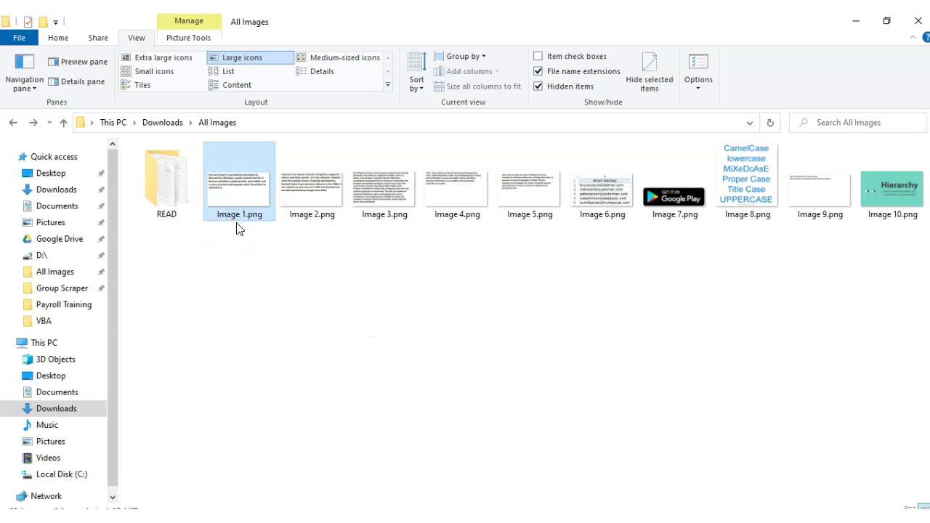
{"action": "left_click", "coordinate": [312, 213]}
{"action": "left_click", "coordinate": [385, 216]}
{"action": "left_click", "coordinate": [454, 209]}
{"action": "left_click", "coordinate": [545, 209]}
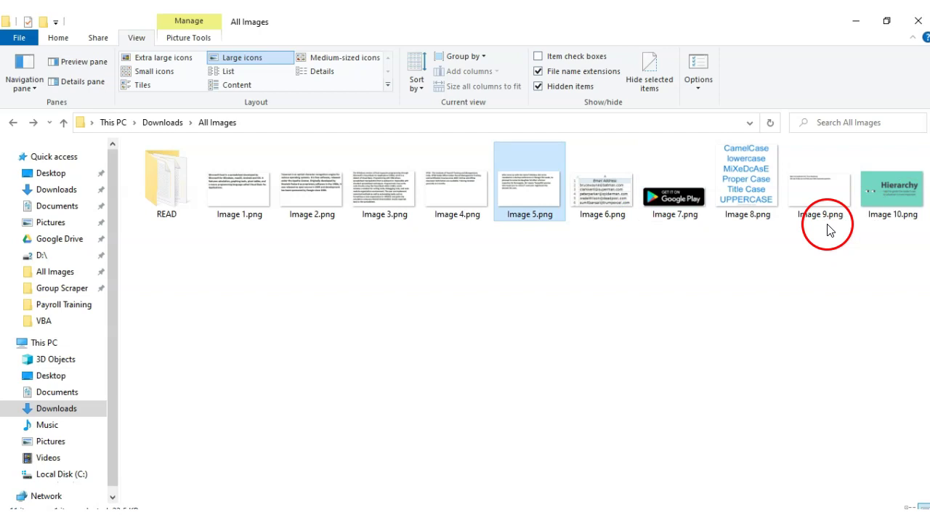
{"action": "key", "text": "alt+Tab"}
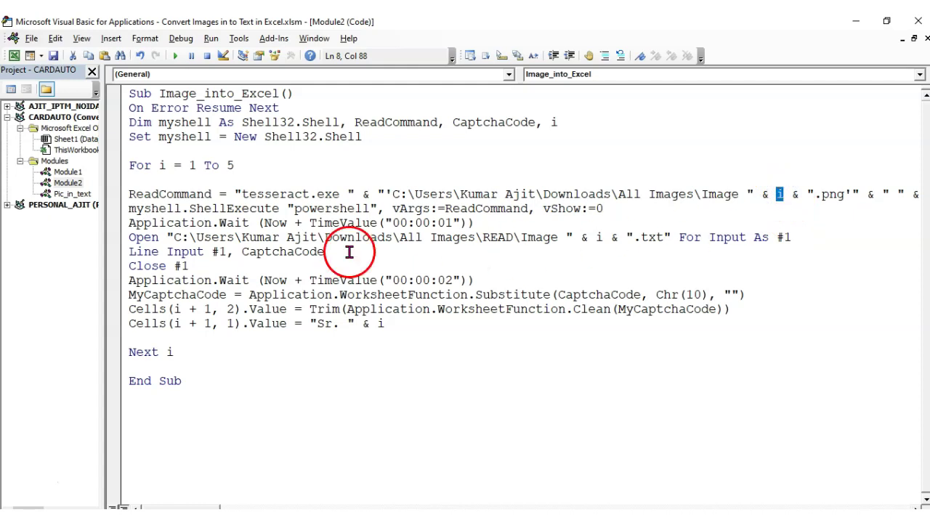
{"action": "double_click", "coordinate": [157, 194]}
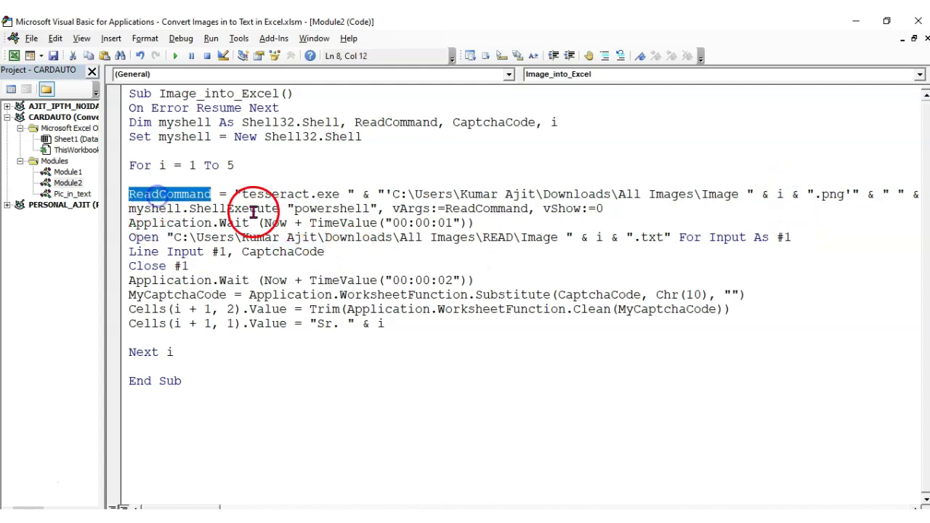
{"action": "left_click", "coordinate": [395, 122]}
{"action": "left_click", "coordinate": [173, 193]}
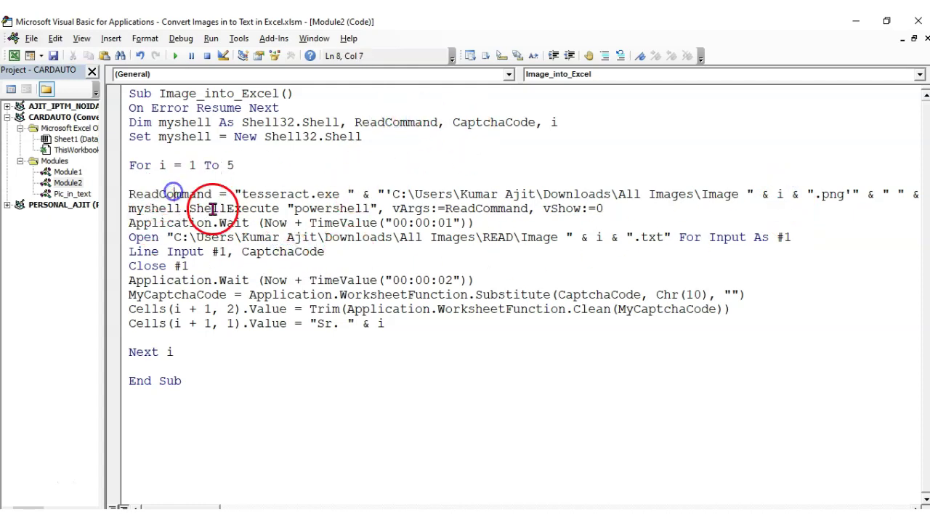
{"action": "double_click", "coordinate": [232, 194]}
{"action": "left_click", "coordinate": [341, 222]}
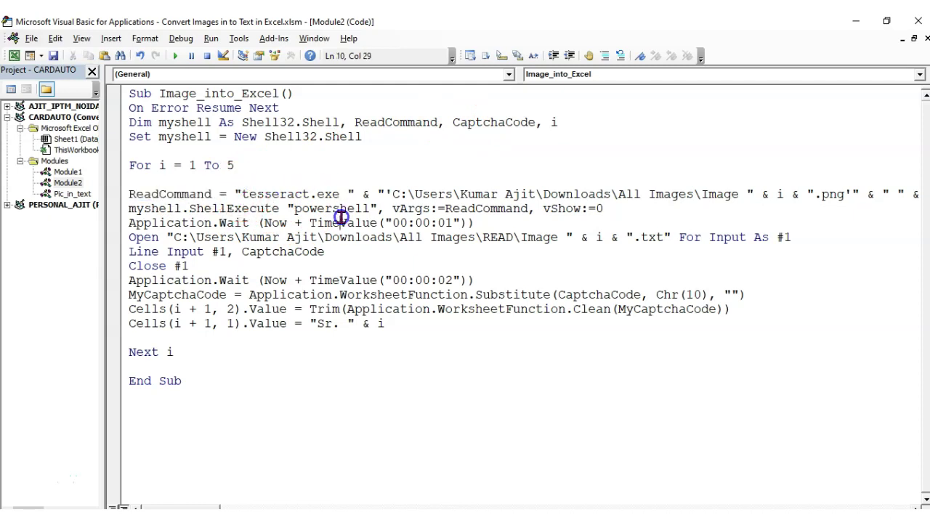
{"action": "left_click_drag", "start_coordinate": [234, 194], "coordinate": [352, 193]}
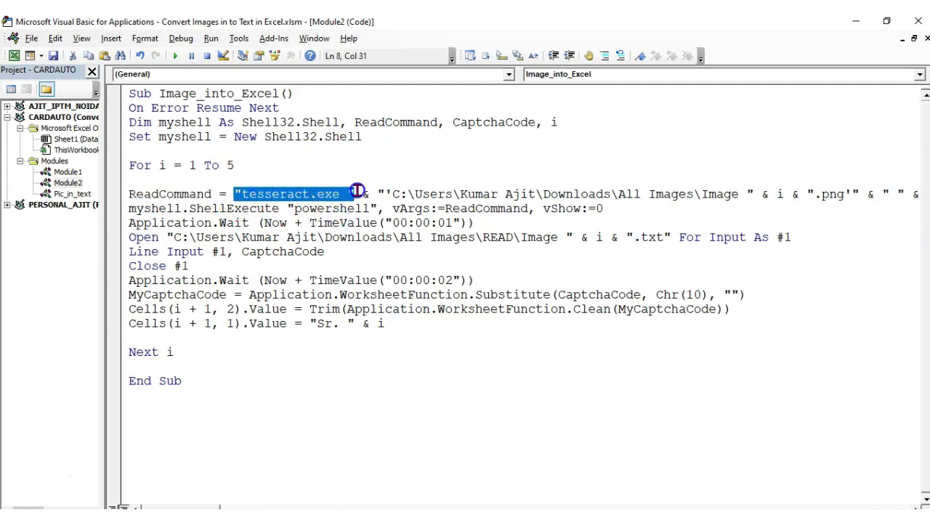
{"action": "key", "text": "alt+Tab"}
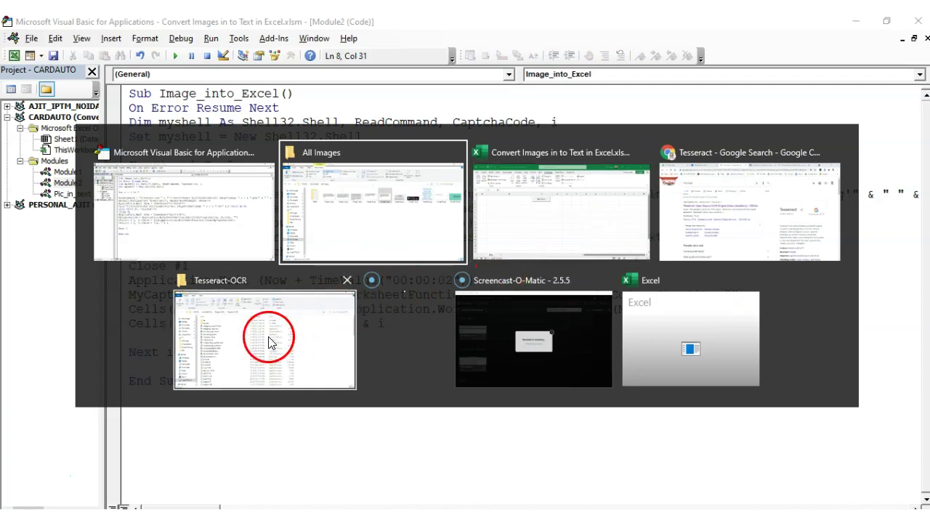
{"action": "left_click", "coordinate": [273, 340]}
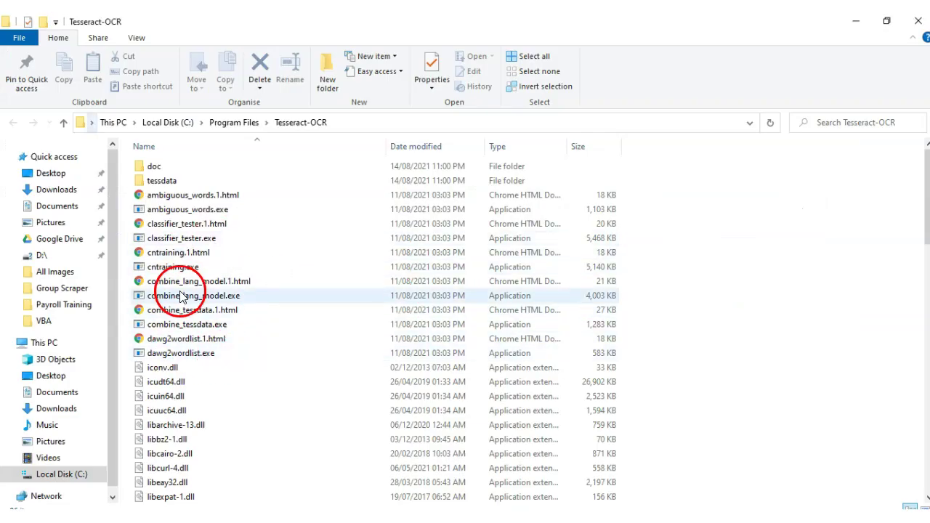
{"action": "left_click", "coordinate": [172, 295]}
{"action": "key", "text": "alt+Tab"}
{"action": "left_click", "coordinate": [303, 284]}
{"action": "left_click", "coordinate": [339, 194]}
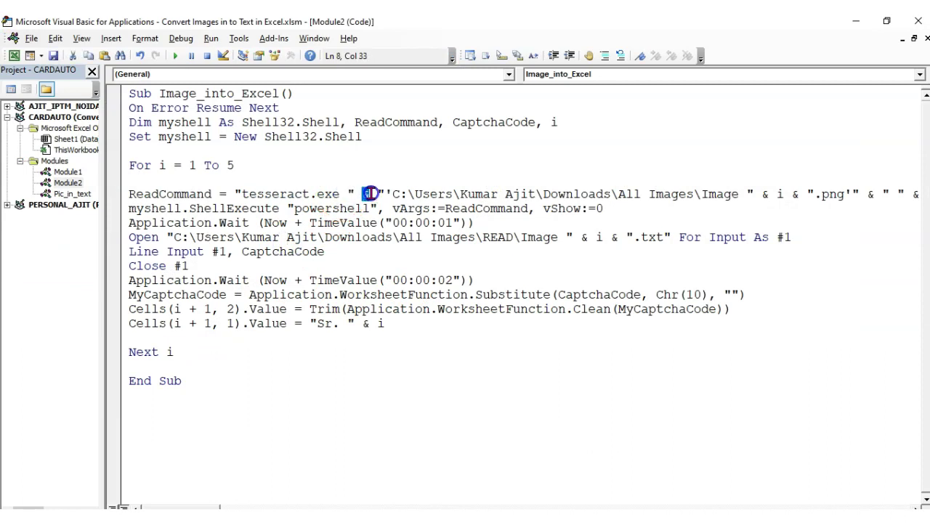
{"action": "mouse_move", "coordinate": [377, 194]}
{"action": "left_mouse_down"}
{"action": "mouse_move", "coordinate": [683, 203]}
{"action": "mouse_move", "coordinate": [810, 188]}
{"action": "left_mouse_up"}
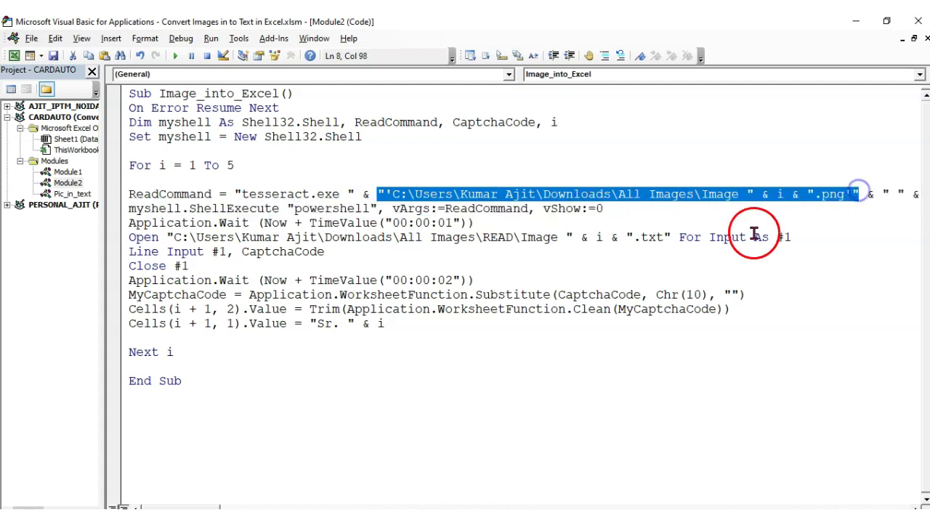
{"action": "key", "text": "alt+Tab"}
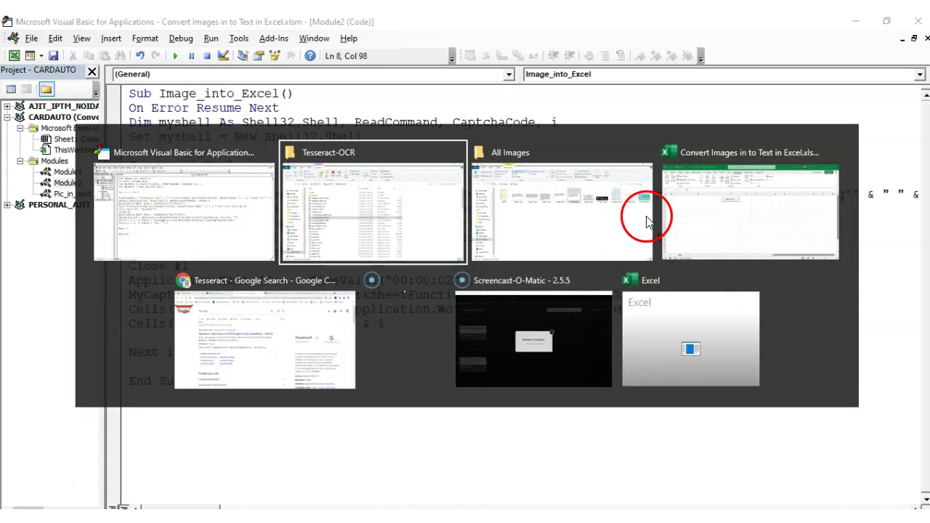
{"action": "left_click", "coordinate": [643, 217]}
{"action": "double_click", "coordinate": [242, 202]}
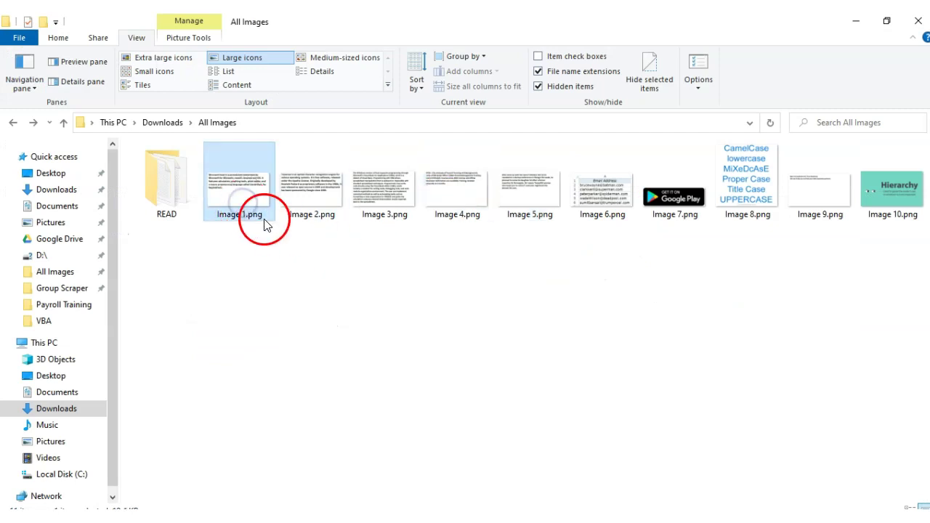
{"action": "left_click", "coordinate": [304, 123]}
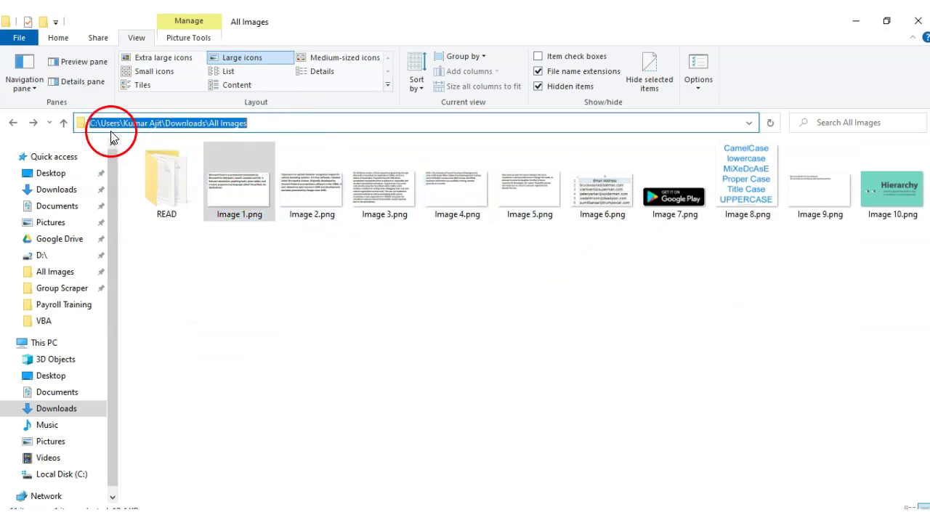
{"action": "left_click", "coordinate": [246, 198]}
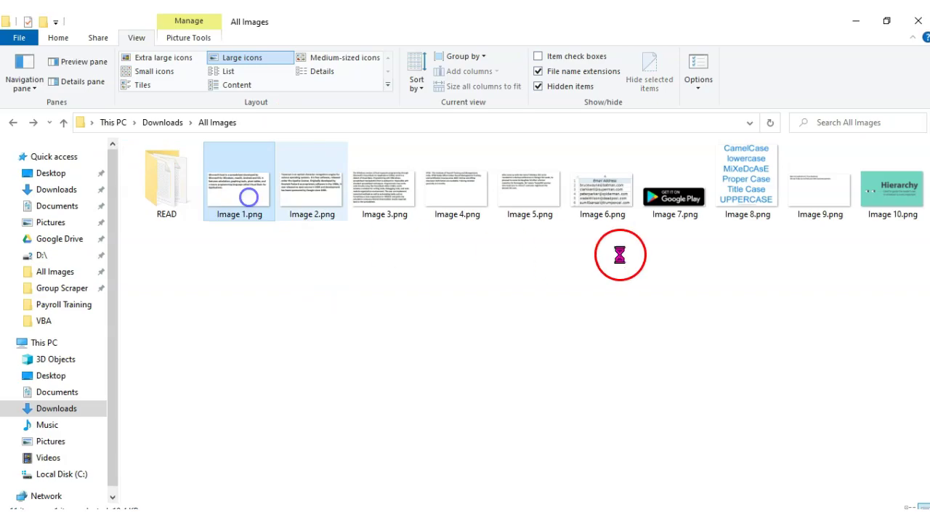
{"action": "key", "text": "alt+Tab"}
{"action": "left_click", "coordinate": [774, 195]}
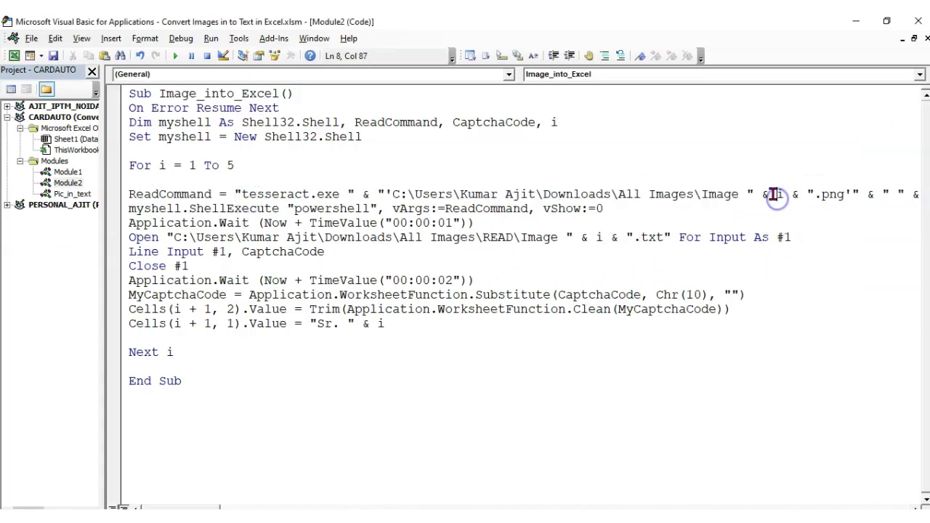
{"action": "double_click", "coordinate": [871, 194]}
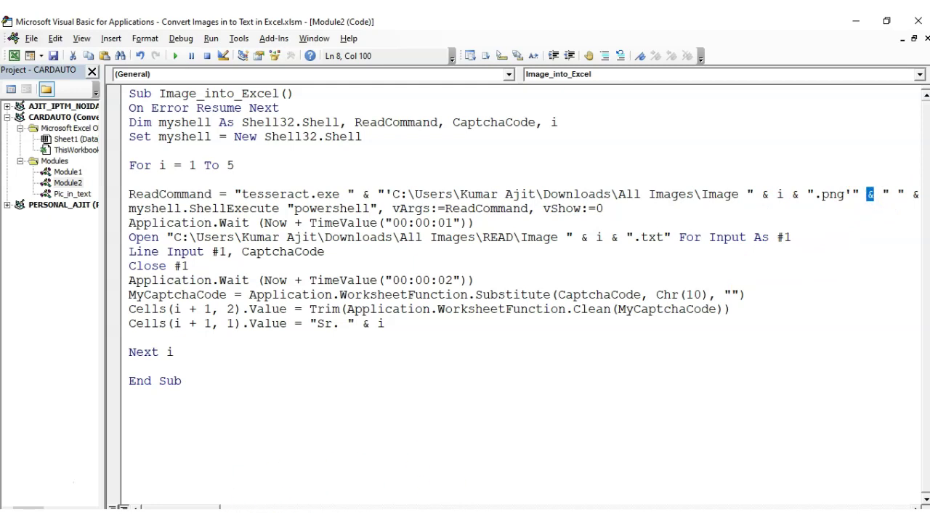
{"action": "scroll", "coordinate": [490, 194], "scroll_direction": "right", "scroll_amount": 10}
{"action": "left_click_drag", "start_coordinate": [490, 194], "coordinate": [512, 193]}
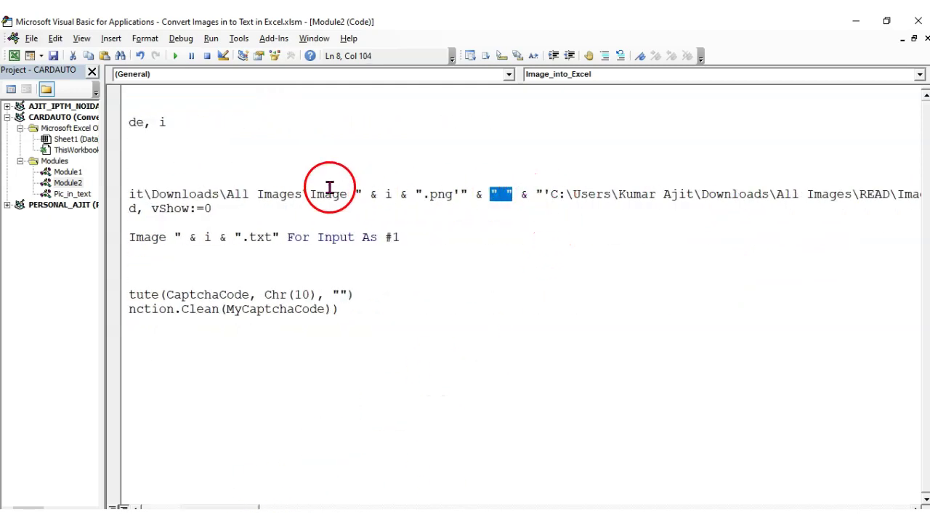
{"action": "left_click_drag", "start_coordinate": [520, 194], "coordinate": [859, 192]}
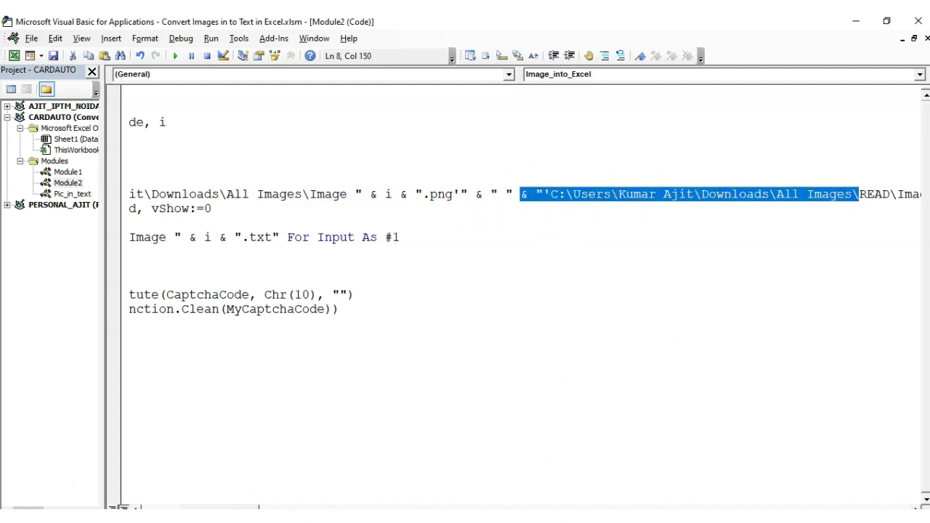
{"action": "left_click_drag", "start_coordinate": [269, 507], "coordinate": [293, 506]}
{"action": "left_click", "coordinate": [515, 206]}
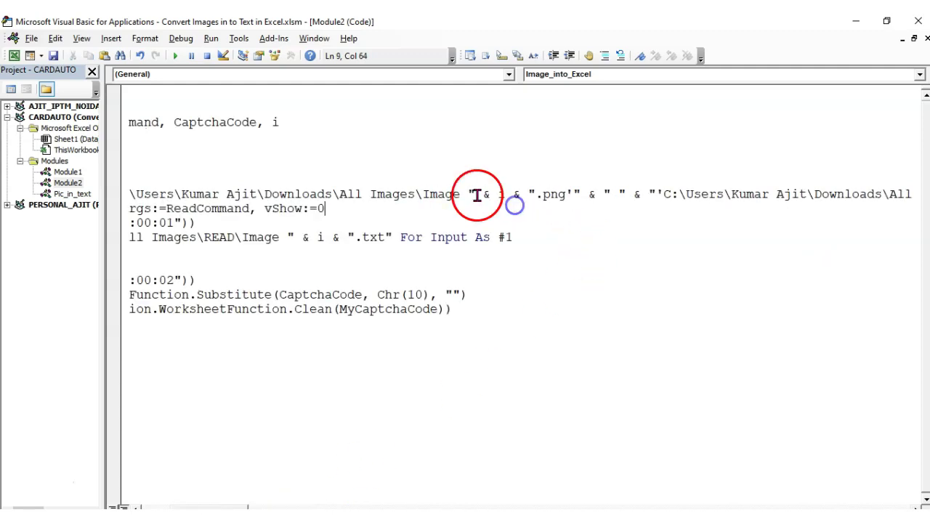
{"action": "left_click_drag", "start_coordinate": [776, 193], "coordinate": [851, 194]}
{"action": "key", "text": "shift+Up"}
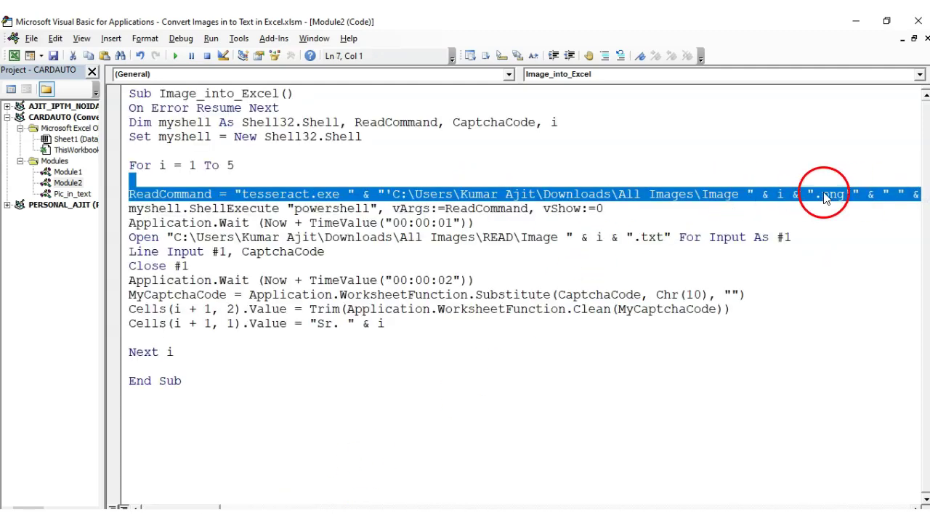
{"action": "left_click", "coordinate": [823, 195]}
{"action": "left_click_drag", "start_coordinate": [237, 506], "coordinate": [312, 506]}
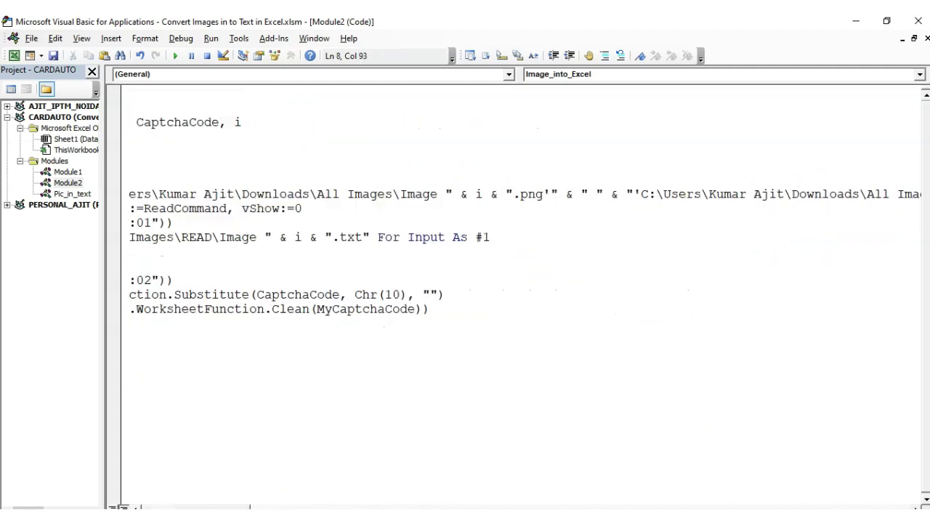
{"action": "left_click", "coordinate": [512, 194]}
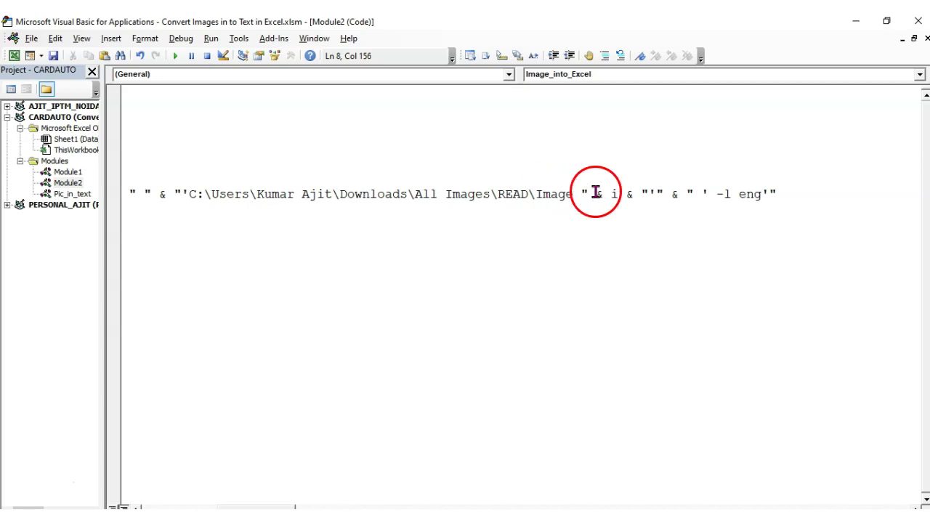
{"action": "left_click", "coordinate": [579, 196]}
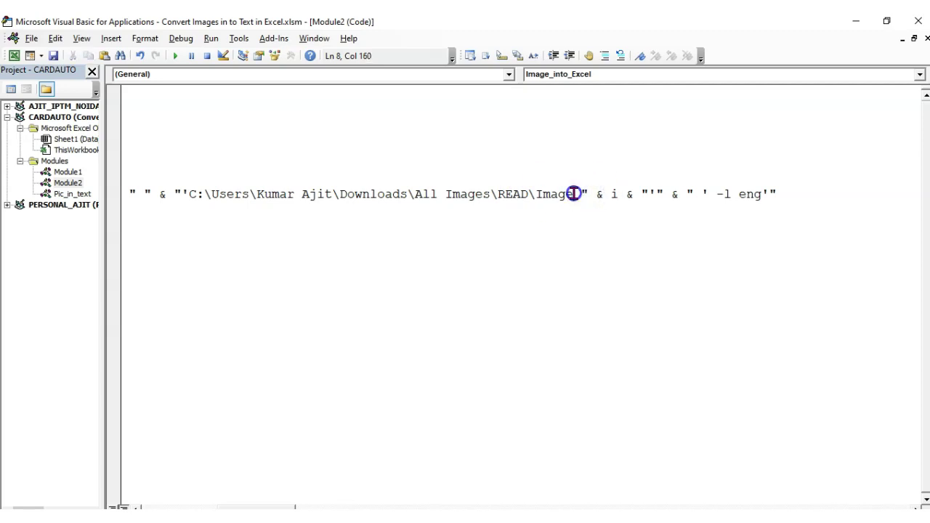
{"action": "left_click", "coordinate": [602, 194]}
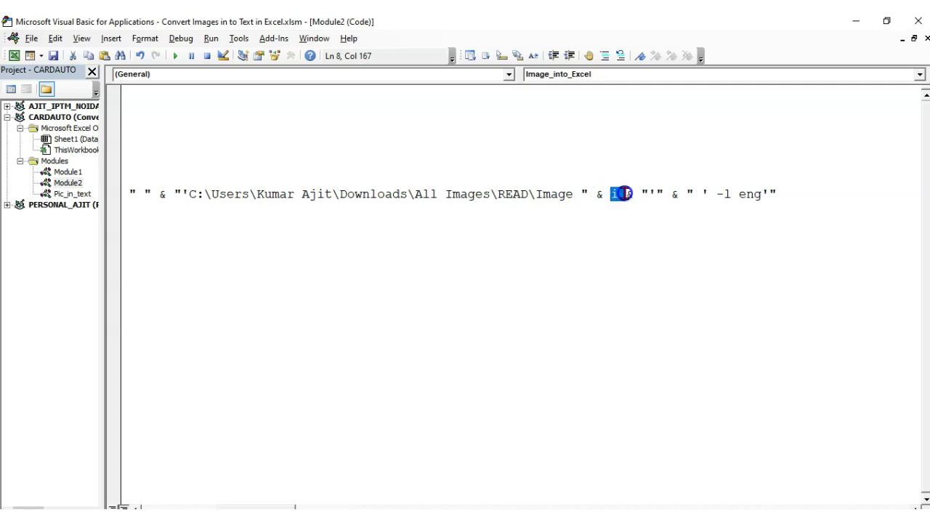
{"action": "left_click", "coordinate": [607, 207]}
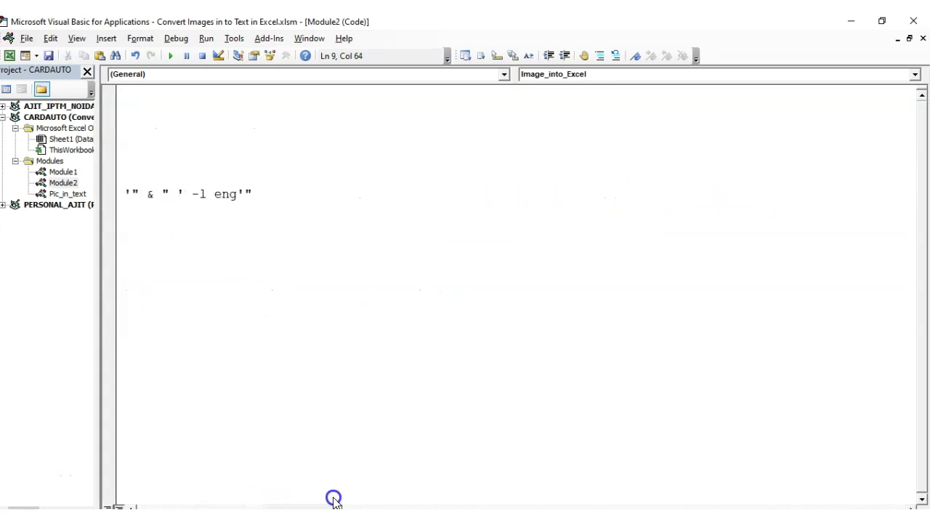
{"action": "left_click_drag", "start_coordinate": [235, 507], "coordinate": [307, 507]}
{"action": "left_click_drag", "start_coordinate": [510, 193], "coordinate": [390, 190]}
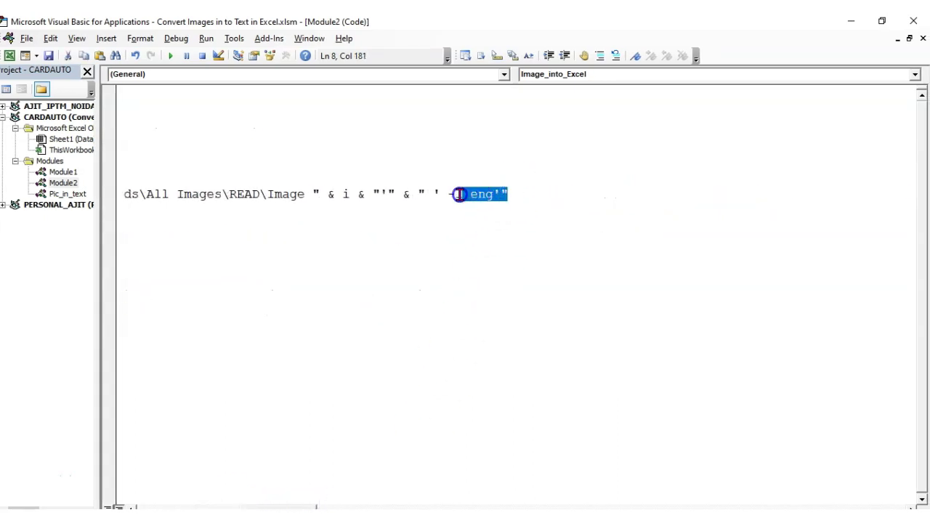
{"action": "left_click", "coordinate": [410, 195]}
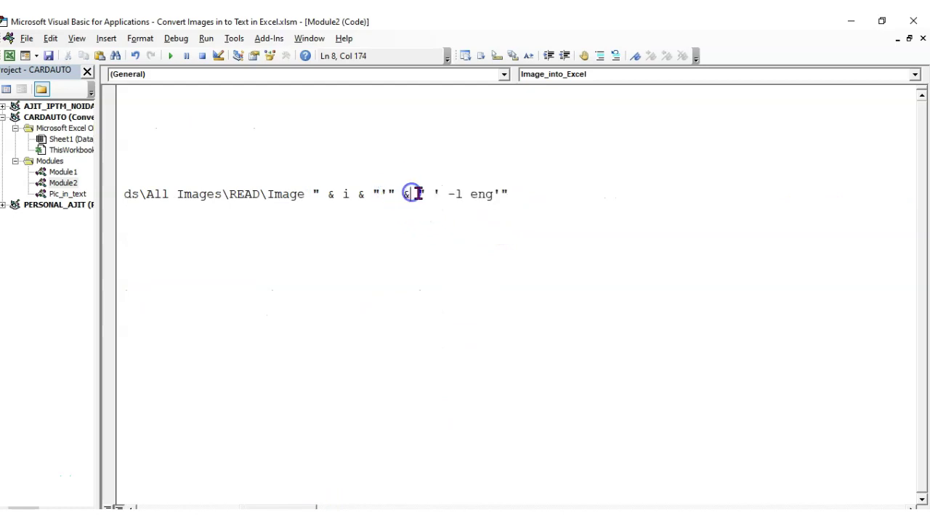
{"action": "left_click", "coordinate": [473, 195]}
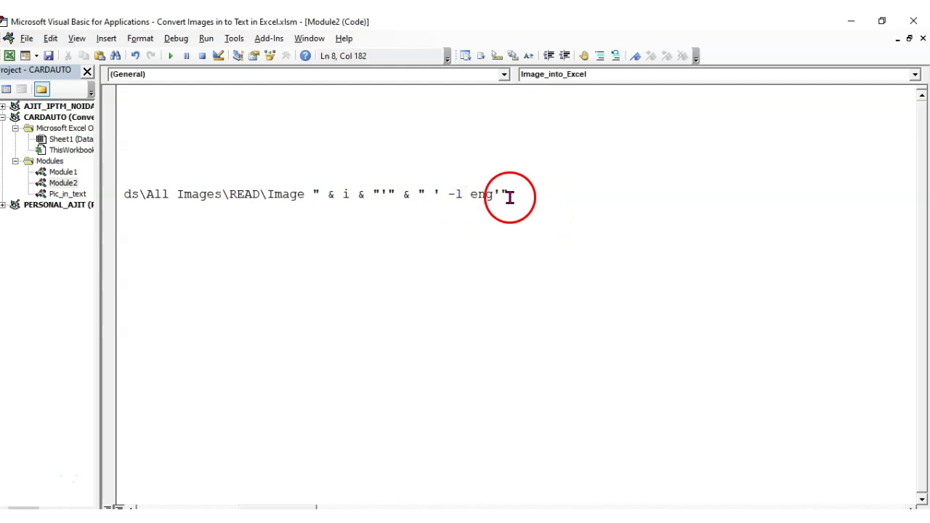
{"action": "left_click_drag", "start_coordinate": [544, 190], "coordinate": [268, 195]}
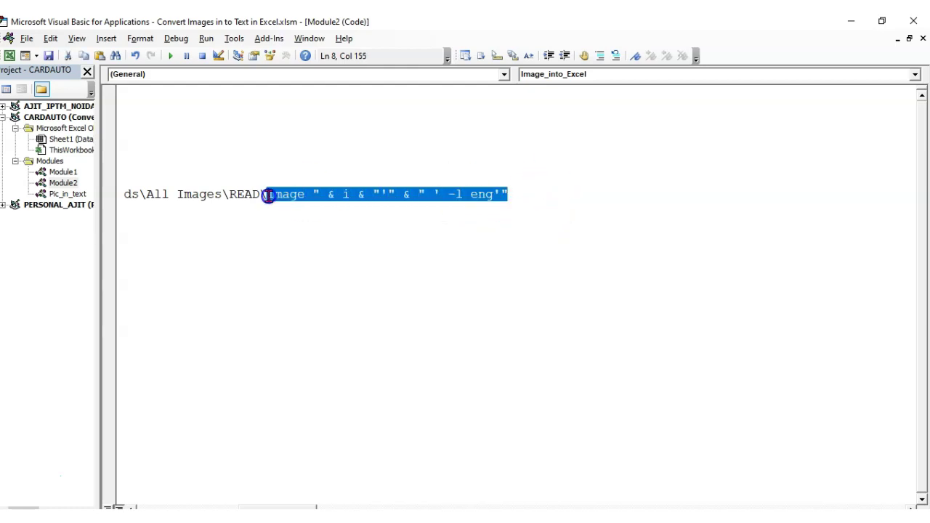
{"action": "left_click_drag", "start_coordinate": [302, 507], "coordinate": [168, 506]}
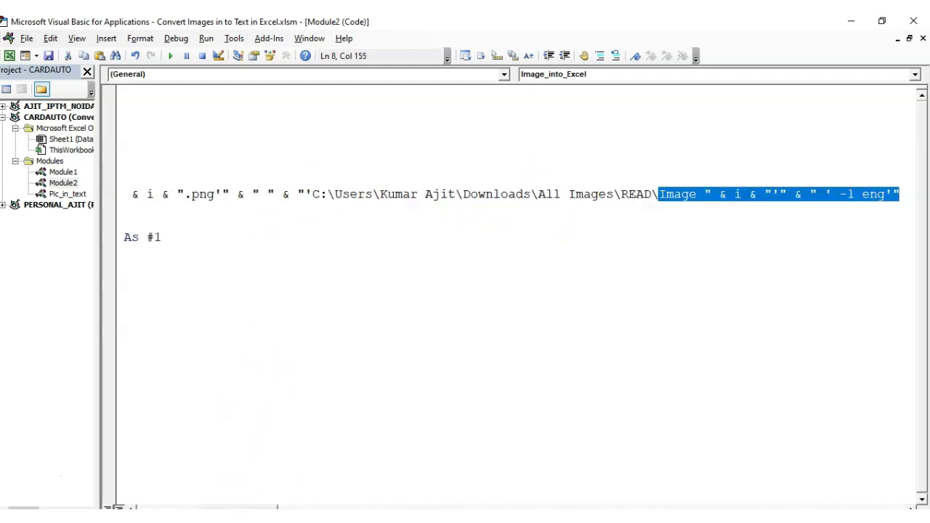
{"action": "left_click", "coordinate": [618, 210]}
Insert a blank line after the ShellExecute call and inspect its powershell command
{"action": "key", "text": "Return"}
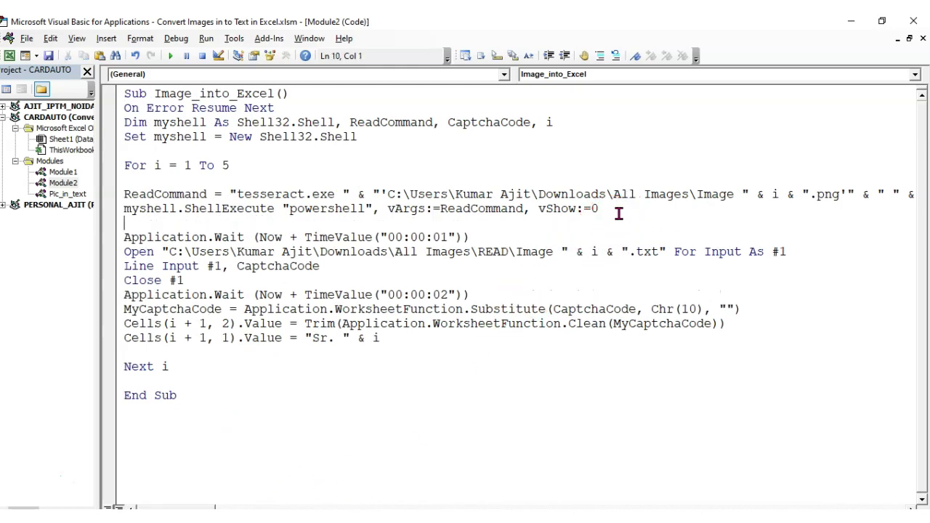
{"action": "left_click", "coordinate": [310, 124]}
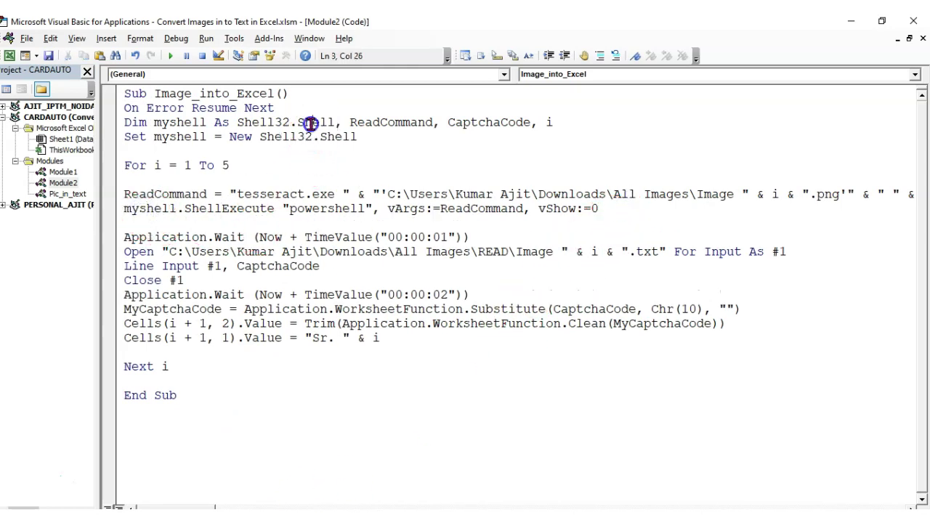
{"action": "left_click", "coordinate": [157, 210]}
{"action": "left_click", "coordinate": [250, 211]}
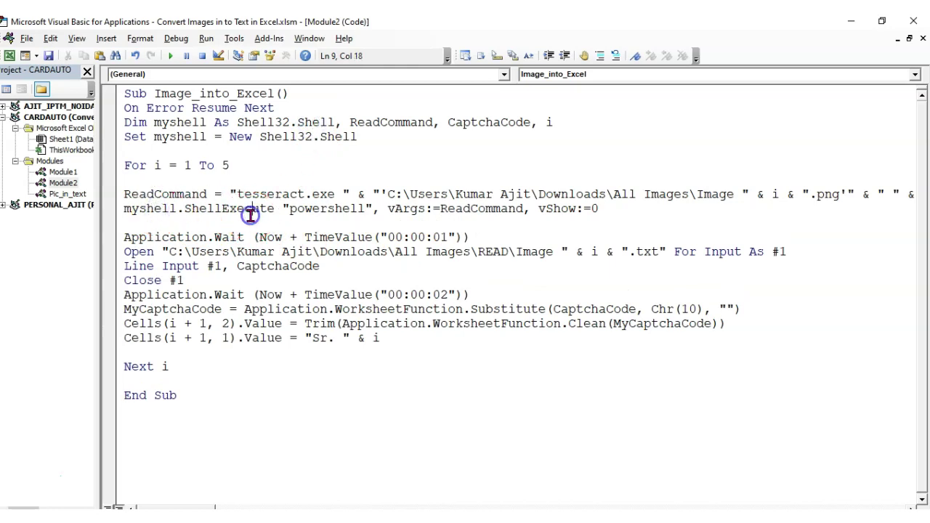
{"action": "double_click", "coordinate": [325, 211]}
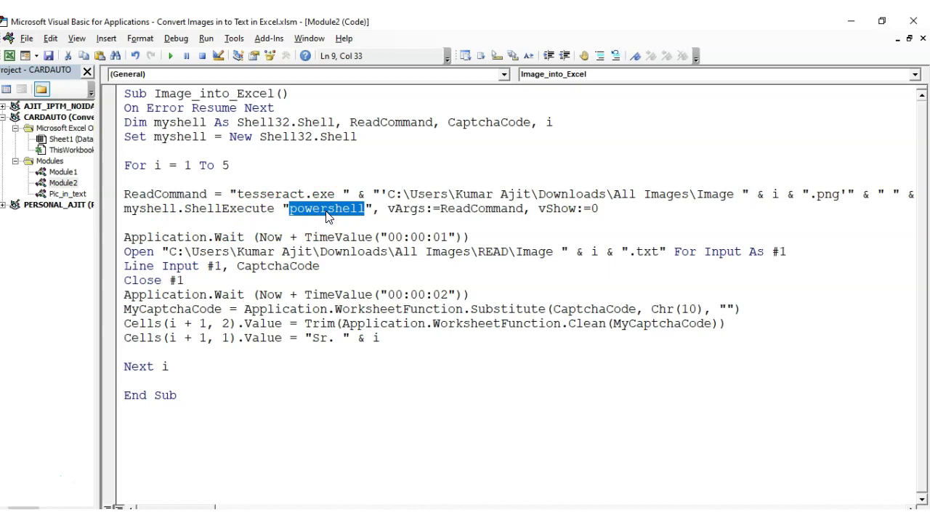
{"action": "left_click", "coordinate": [361, 212]}
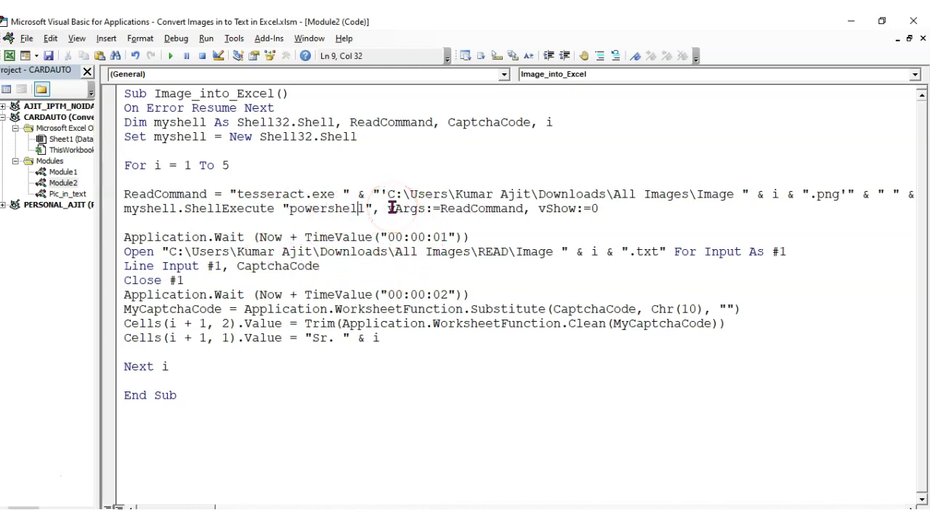
Review the ReadCommand tesseract.exe command and the vShow:=0 hidden-window argument
{"action": "left_click", "coordinate": [457, 209]}
{"action": "double_click", "coordinate": [163, 194]}
{"action": "left_click_drag", "start_coordinate": [122, 194], "coordinate": [349, 194]}
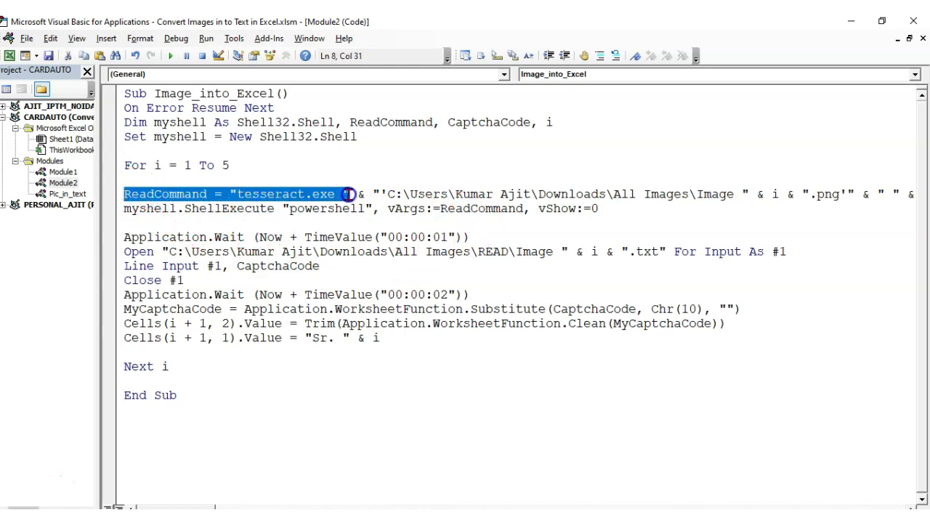
{"action": "left_click_drag", "start_coordinate": [130, 208], "coordinate": [508, 213]}
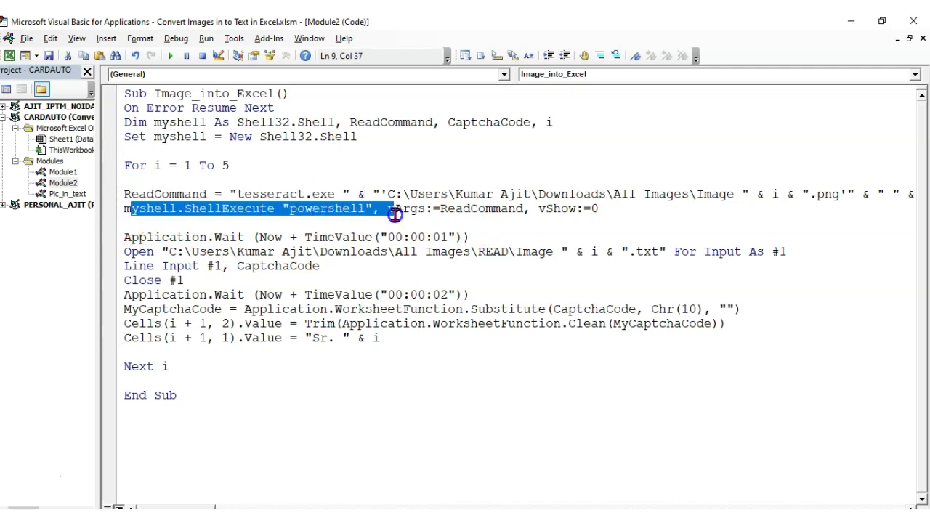
{"action": "left_click", "coordinate": [498, 231]}
{"action": "left_click", "coordinate": [291, 210]}
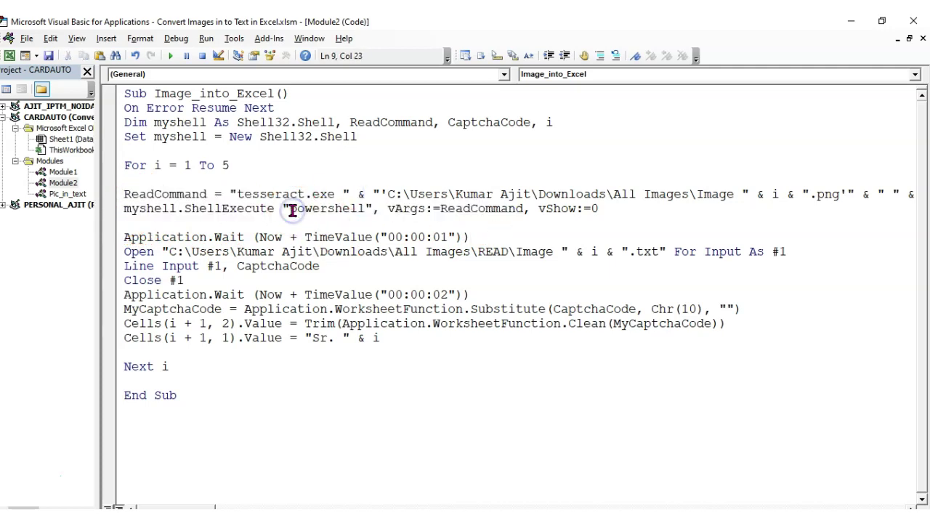
{"action": "left_click", "coordinate": [533, 209]}
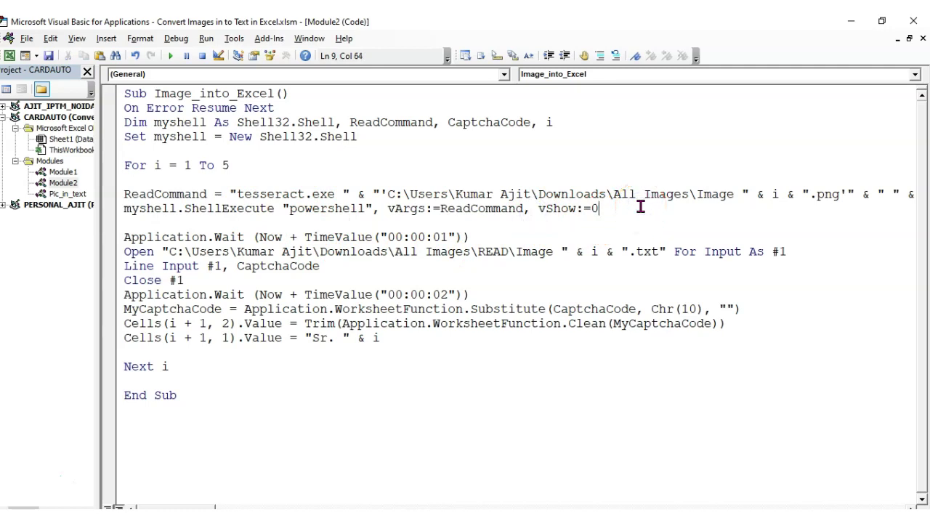
{"action": "left_click", "coordinate": [534, 209]}
{"action": "left_click", "coordinate": [602, 214]}
{"action": "left_click", "coordinate": [502, 233]}
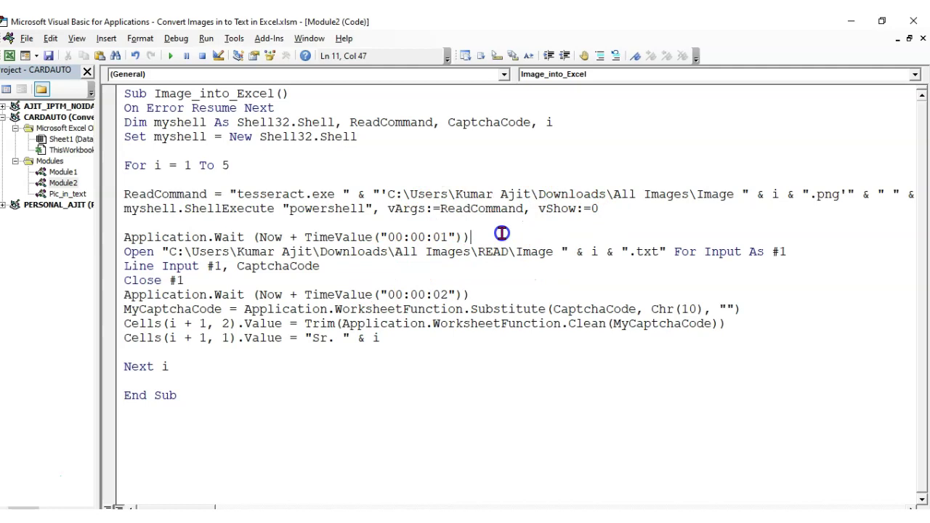
{"action": "key", "text": "Return"}
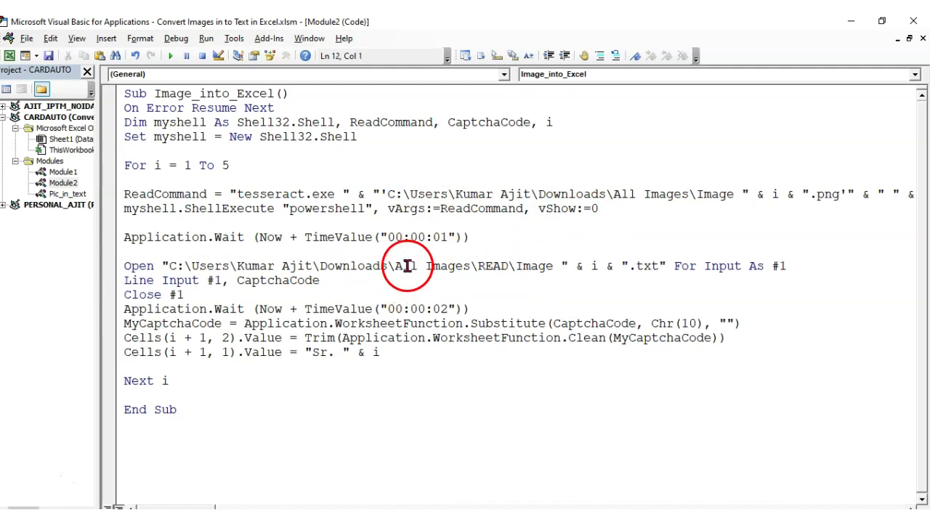
{"action": "double_click", "coordinate": [444, 238]}
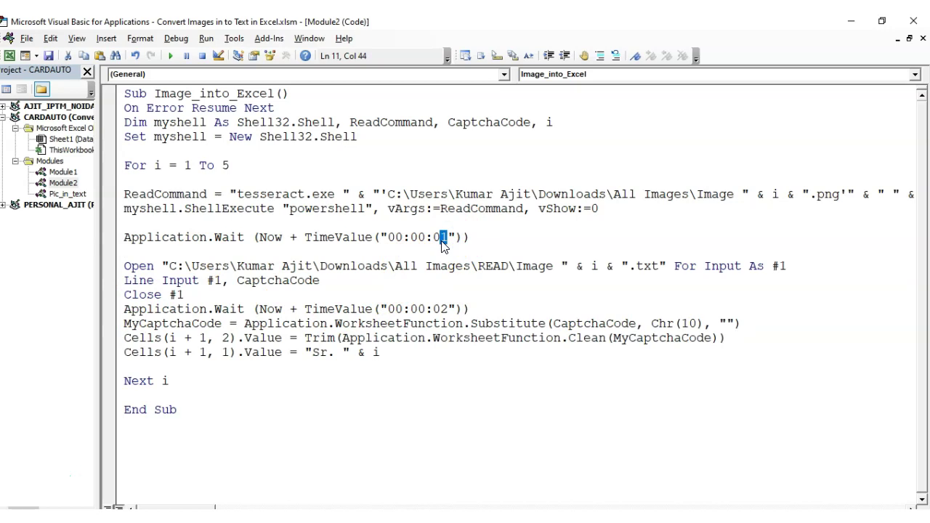
{"action": "type", "text": "1"}
{"action": "left_click", "coordinate": [524, 232]}
{"action": "left_click_drag", "start_coordinate": [125, 266], "coordinate": [650, 266]}
{"action": "left_click", "coordinate": [613, 290]}
{"action": "double_click", "coordinate": [592, 266]}
{"action": "left_click", "coordinate": [598, 283]}
{"action": "left_click_drag", "start_coordinate": [129, 266], "coordinate": [460, 266]}
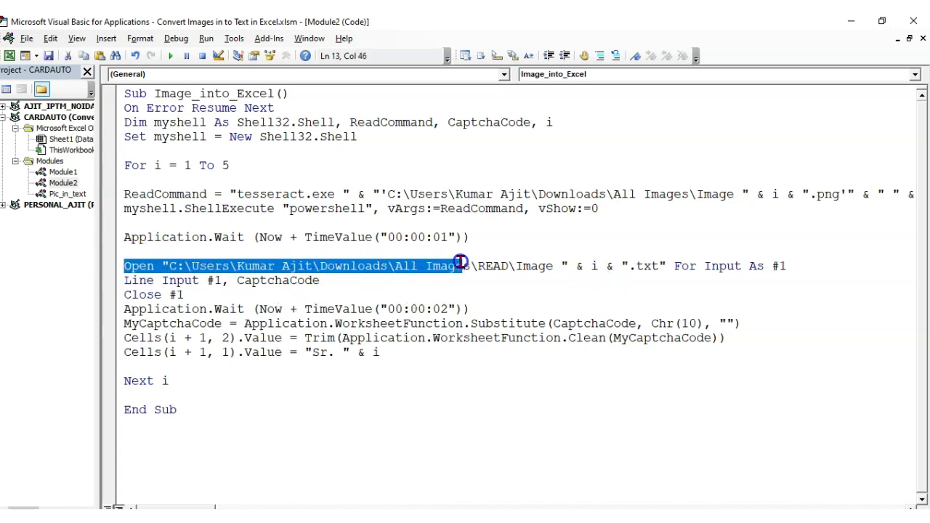
{"action": "left_click", "coordinate": [815, 266]}
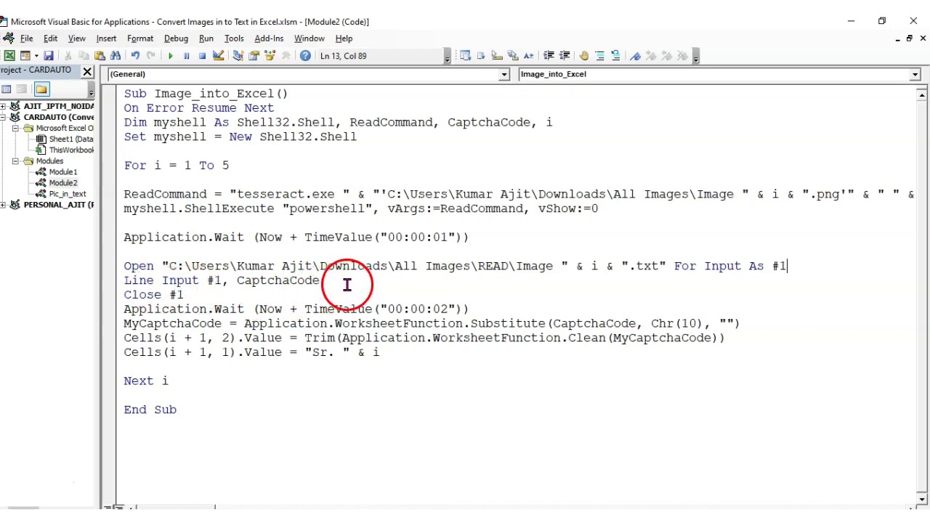
{"action": "double_click", "coordinate": [274, 284]}
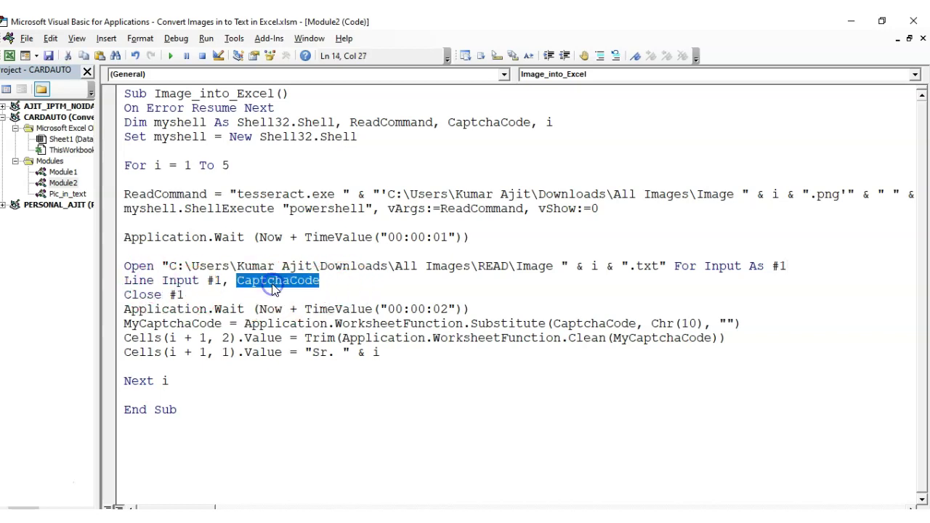
{"action": "left_click", "coordinate": [320, 283]}
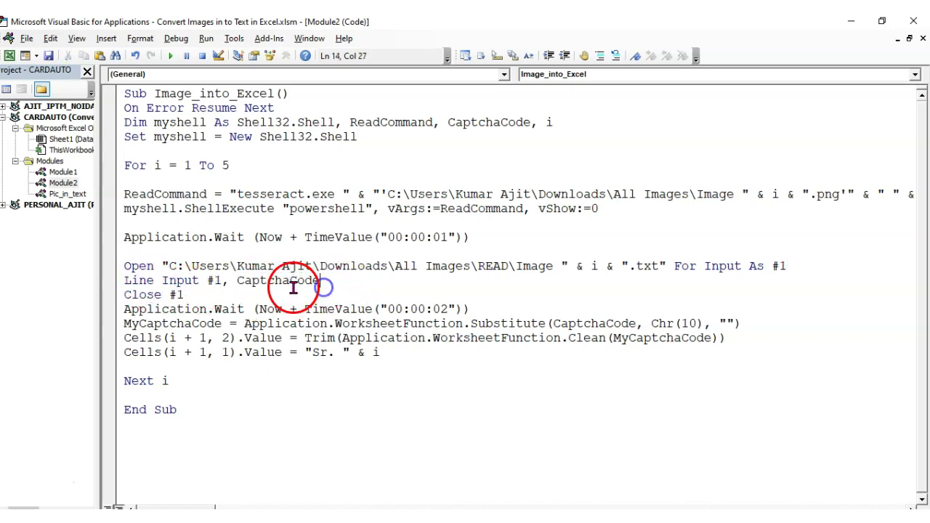
{"action": "double_click", "coordinate": [500, 122]}
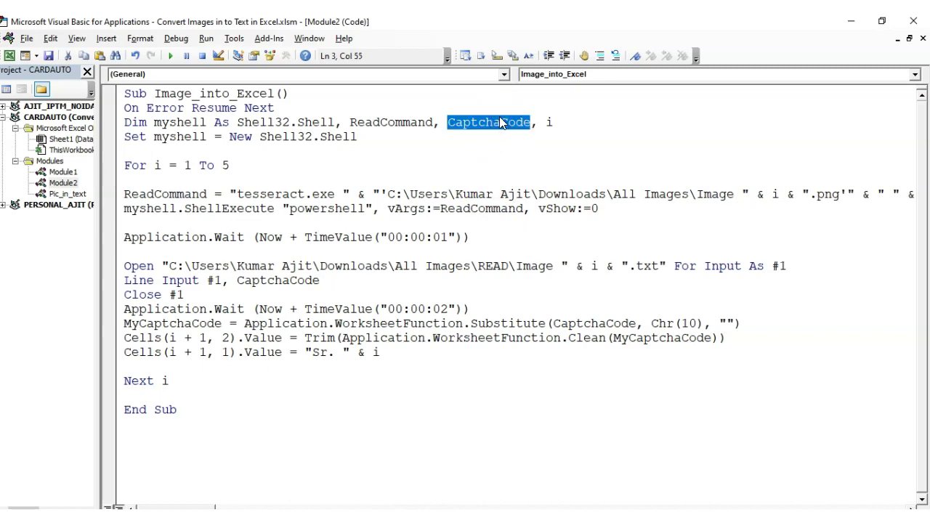
{"action": "left_click", "coordinate": [186, 295]}
{"action": "key", "text": "Return"}
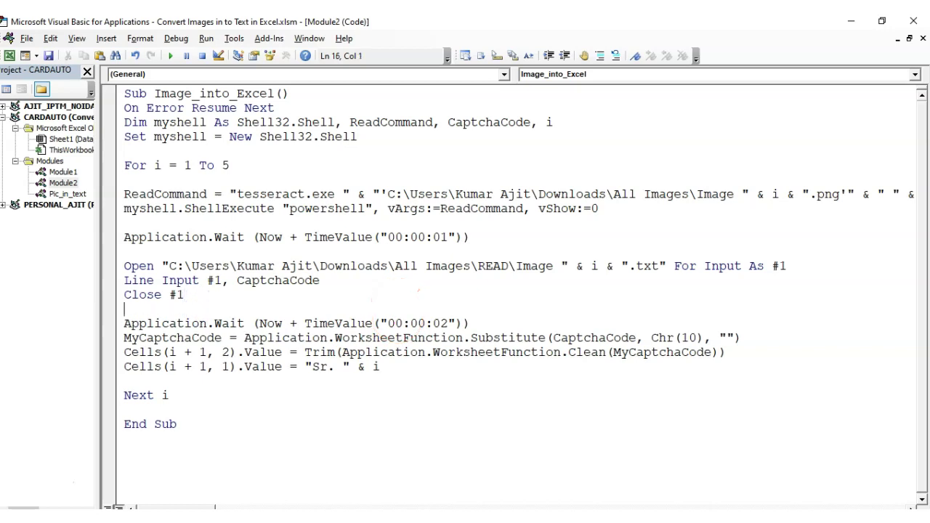
{"action": "left_click_drag", "start_coordinate": [125, 180], "coordinate": [639, 209]}
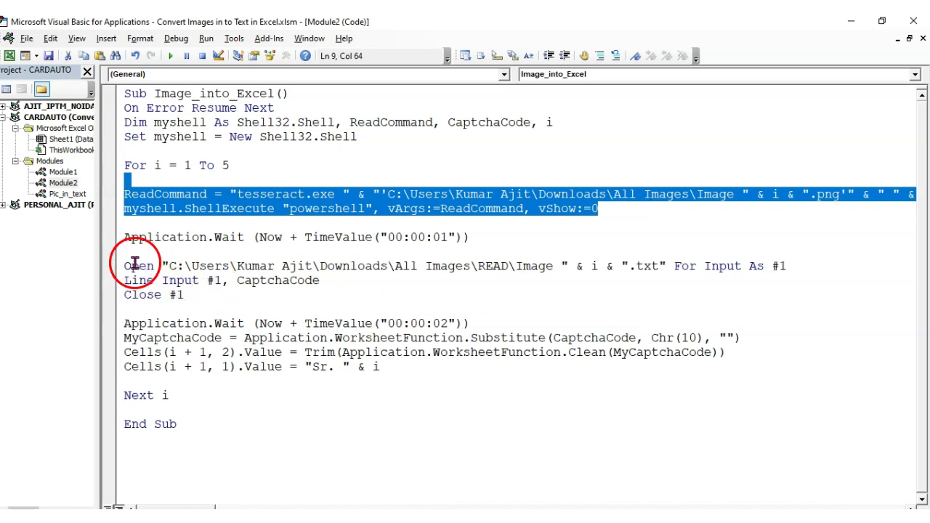
{"action": "left_click_drag", "start_coordinate": [125, 266], "coordinate": [182, 293]}
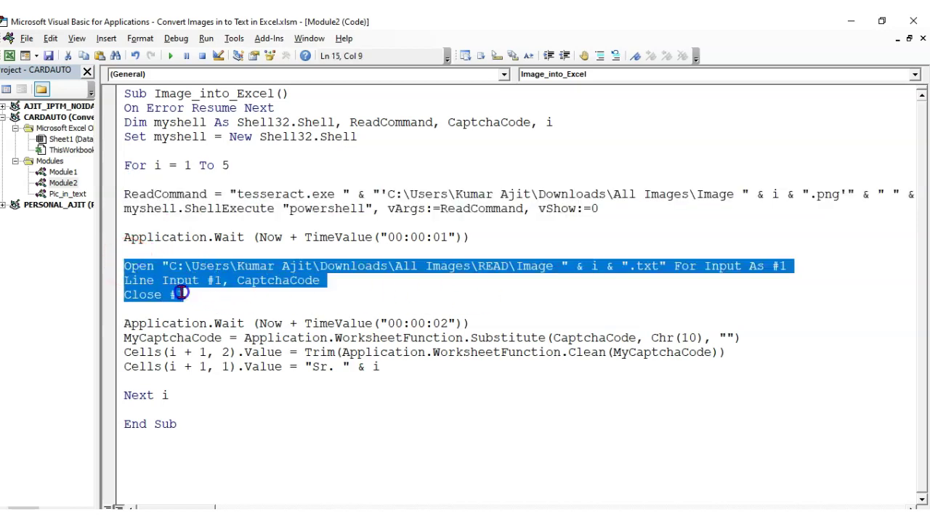
{"action": "left_click", "coordinate": [290, 283]}
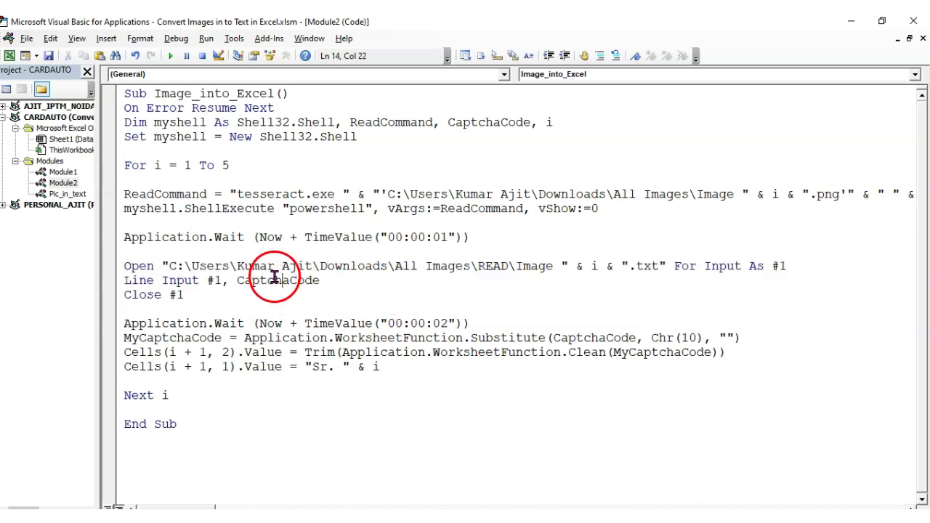
{"action": "left_click", "coordinate": [479, 325]}
{"action": "key", "text": "Return"}
{"action": "left_click", "coordinate": [440, 323]}
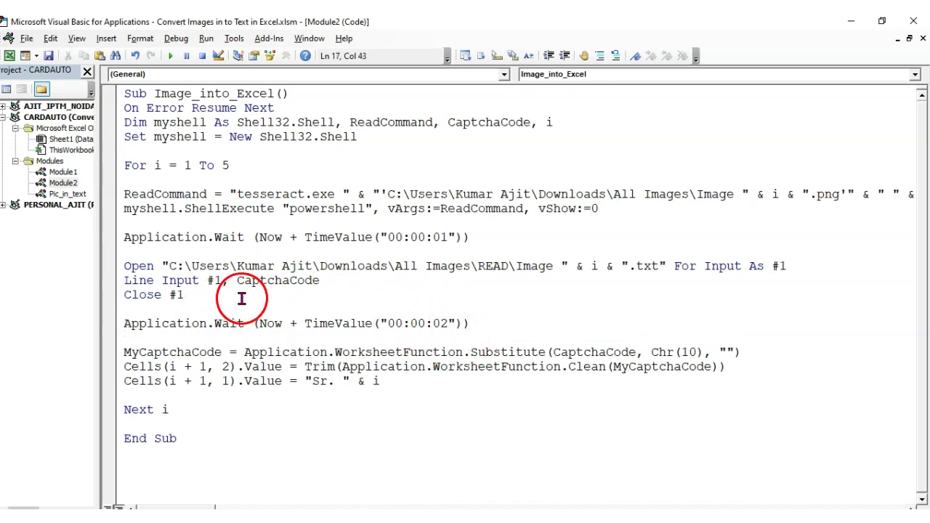
{"action": "double_click", "coordinate": [284, 281]}
{"action": "left_click", "coordinate": [173, 353]}
{"action": "left_click_drag", "start_coordinate": [243, 352], "coordinate": [756, 349]}
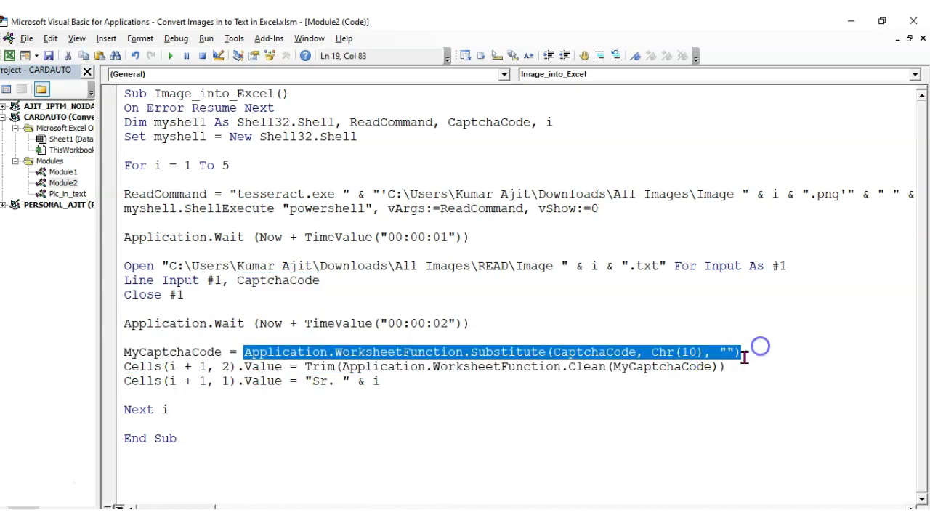
{"action": "left_click", "coordinate": [502, 408]}
{"action": "left_click", "coordinate": [511, 352]}
{"action": "left_click", "coordinate": [600, 352]}
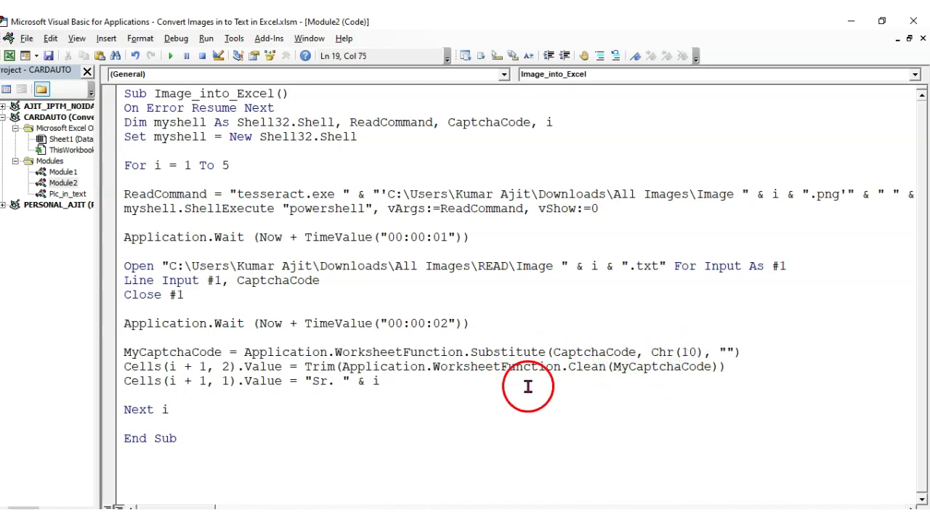
{"action": "left_click", "coordinate": [760, 368]}
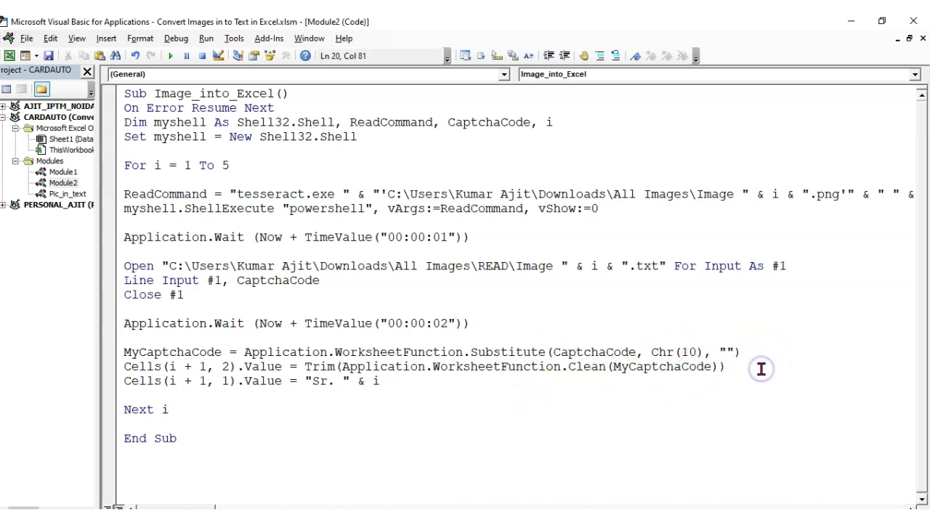
{"action": "key", "text": "Return"}
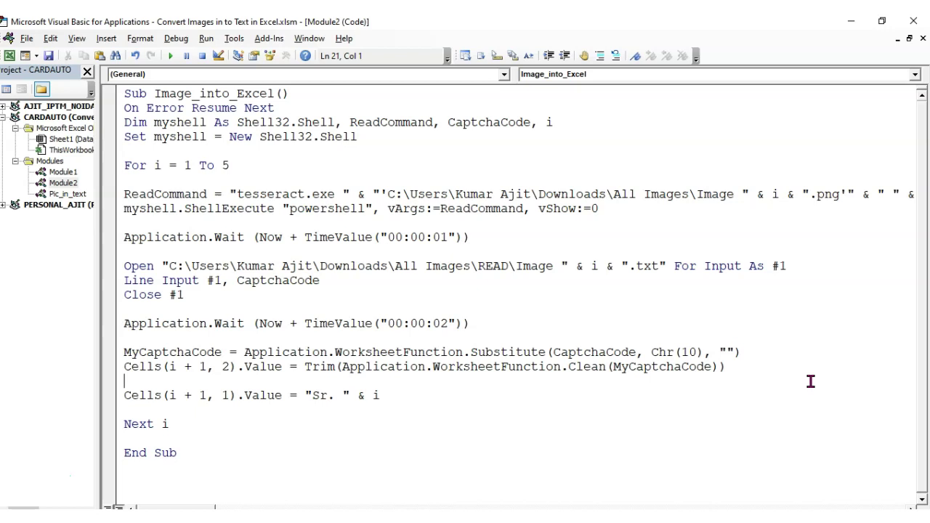
{"action": "left_click", "coordinate": [149, 366]}
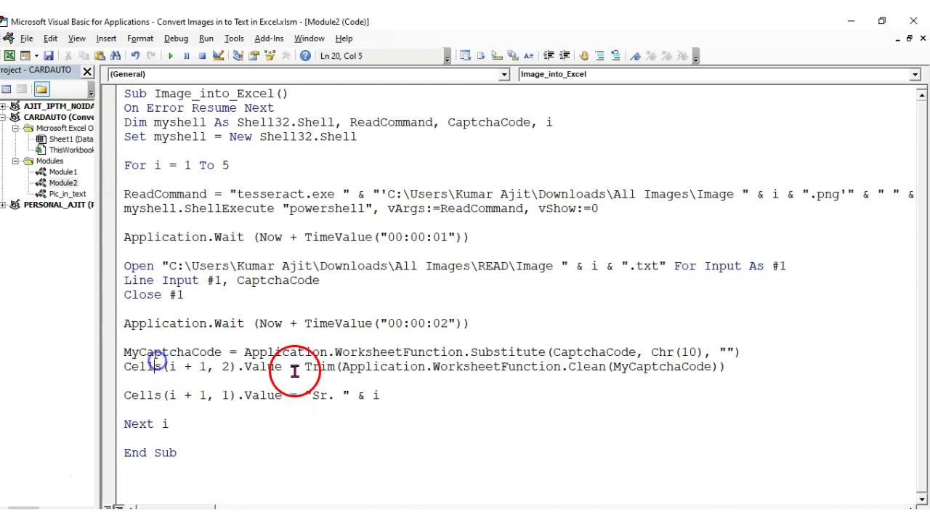
{"action": "left_click", "coordinate": [167, 365]}
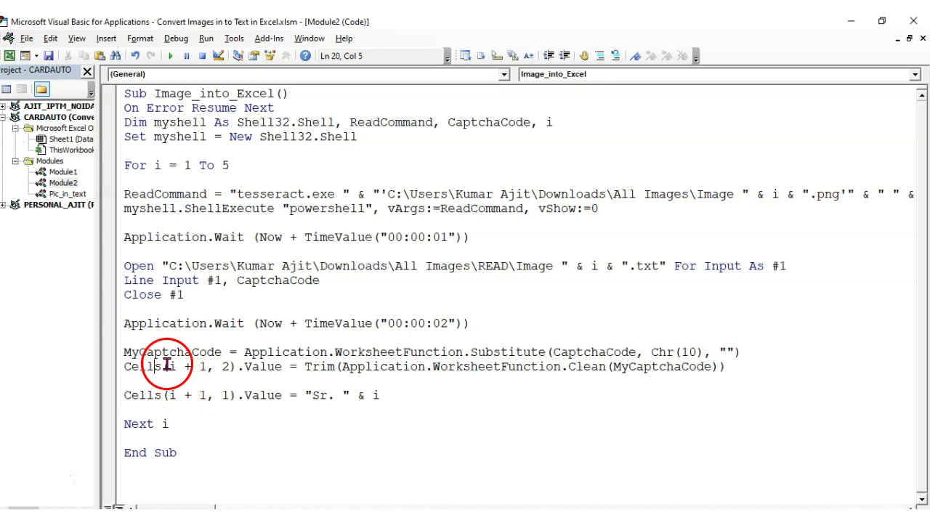
{"action": "left_click", "coordinate": [229, 395]}
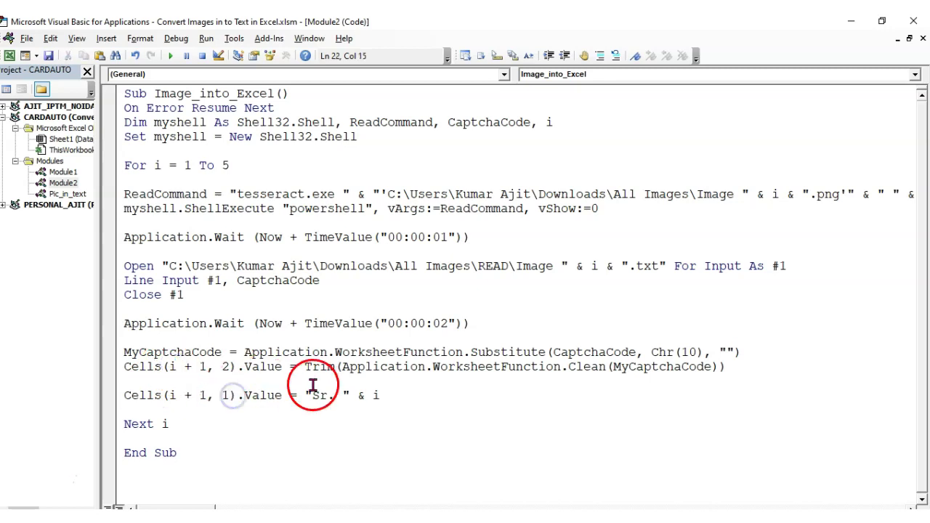
{"action": "left_click_drag", "start_coordinate": [305, 366], "coordinate": [586, 367]}
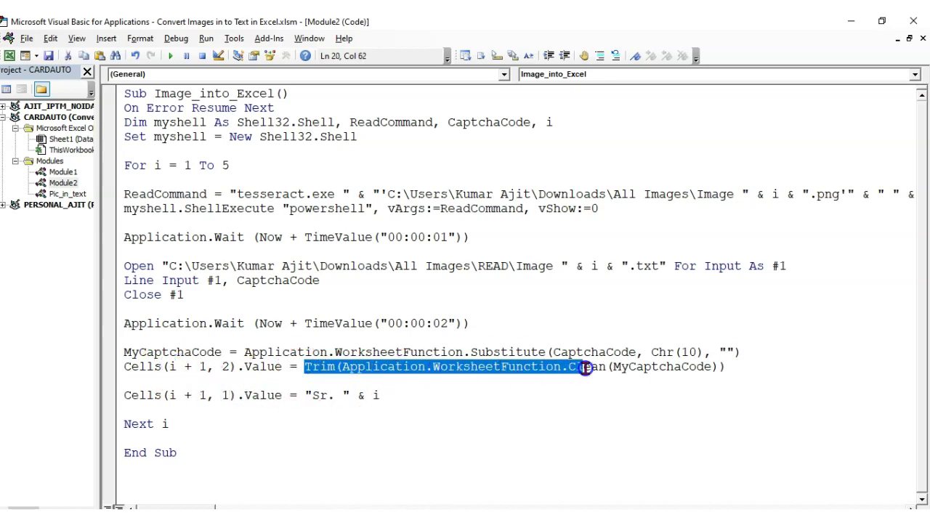
{"action": "left_click", "coordinate": [590, 366]}
{"action": "left_click", "coordinate": [312, 367]}
{"action": "left_click", "coordinate": [585, 367]}
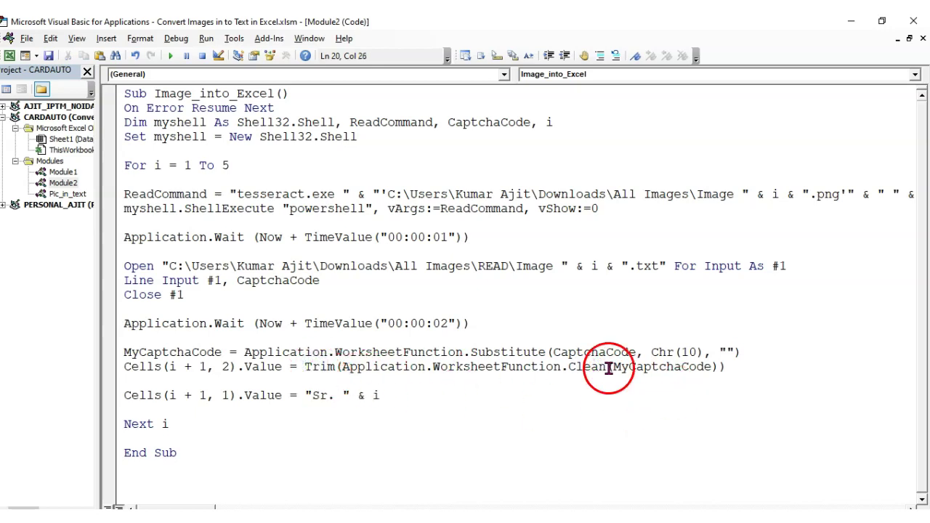
{"action": "left_click", "coordinate": [175, 367]}
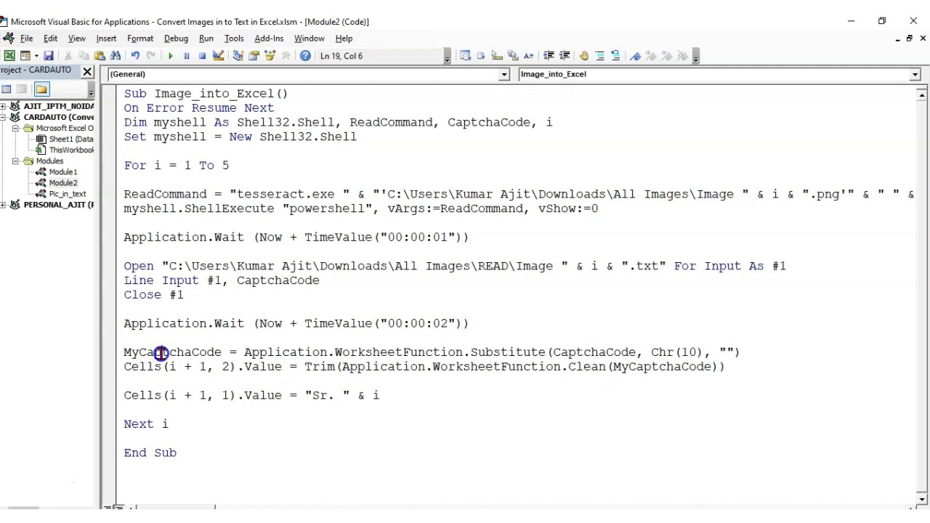
{"action": "double_click", "coordinate": [156, 352]}
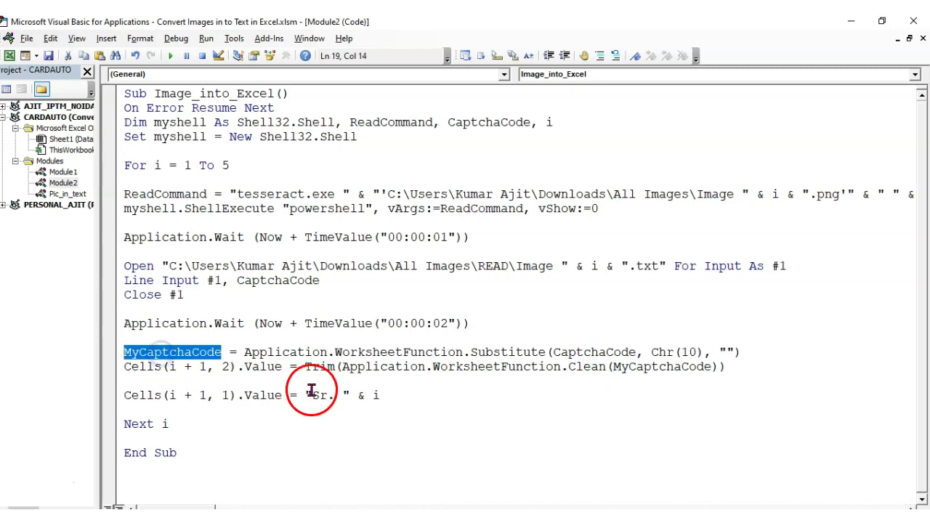
{"action": "left_click", "coordinate": [762, 369]}
{"action": "key", "text": "alt+Tab"}
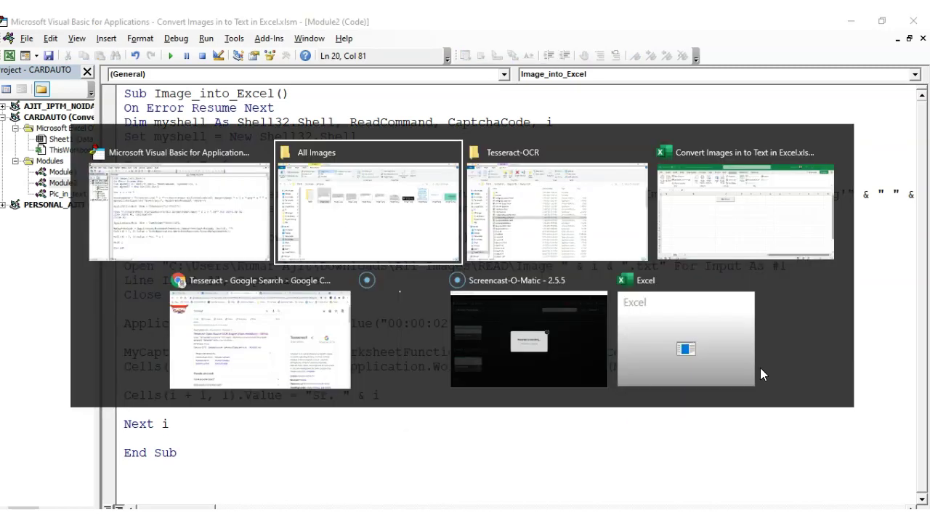
{"action": "key", "text": "alt+Tab"}
{"action": "left_click", "coordinate": [308, 377]}
{"action": "double_click", "coordinate": [222, 366]}
{"action": "left_click", "coordinate": [156, 395]}
{"action": "left_click", "coordinate": [223, 395]}
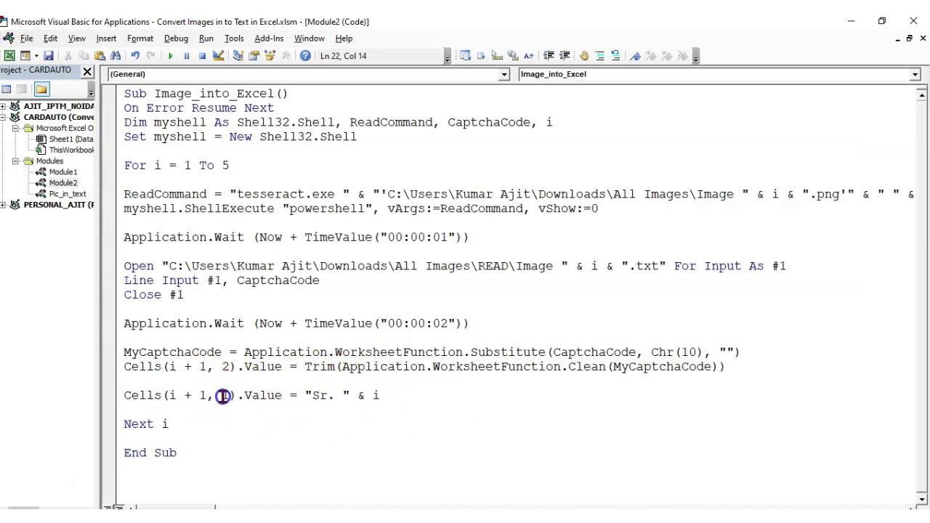
{"action": "left_click", "coordinate": [419, 397]}
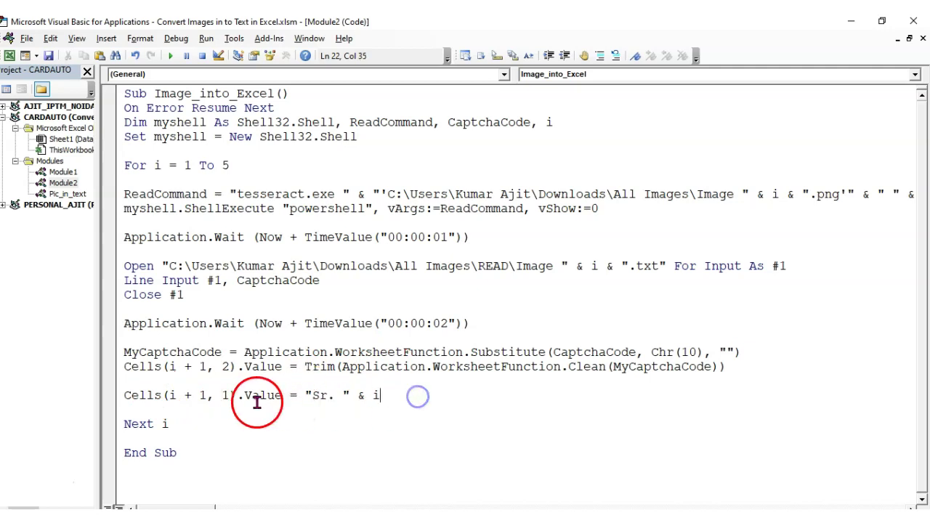
{"action": "mouse_move", "coordinate": [146, 517]}
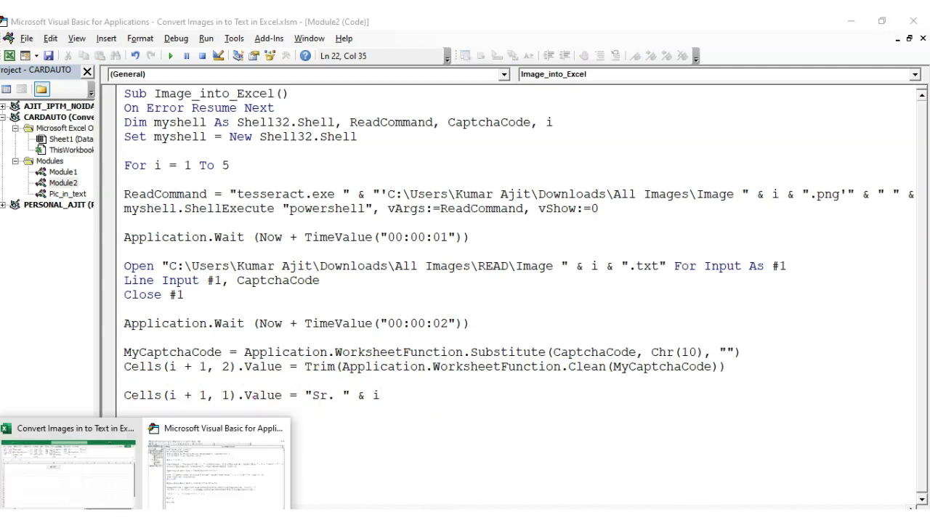
{"action": "left_click", "coordinate": [103, 500]}
{"action": "left_click", "coordinate": [216, 347]}
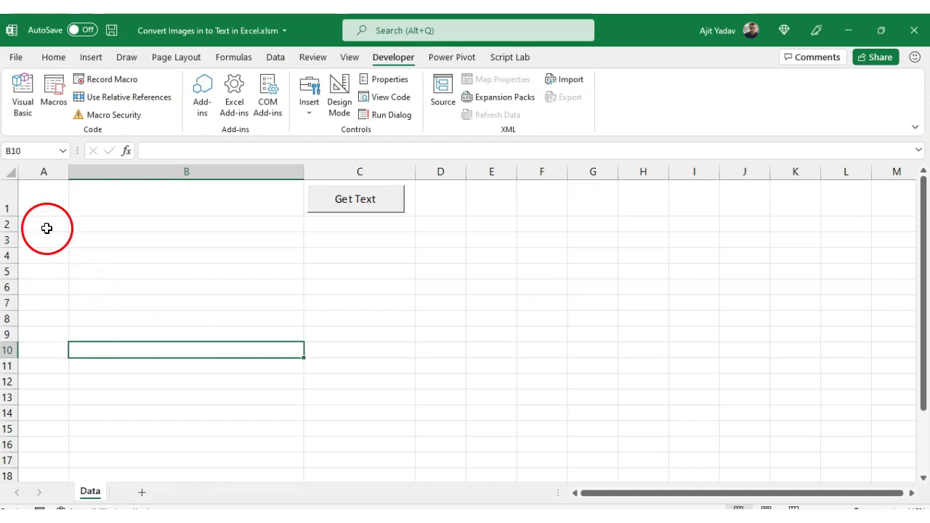
{"action": "left_click_drag", "start_coordinate": [46, 227], "coordinate": [65, 307]}
{"action": "left_click", "coordinate": [229, 317]}
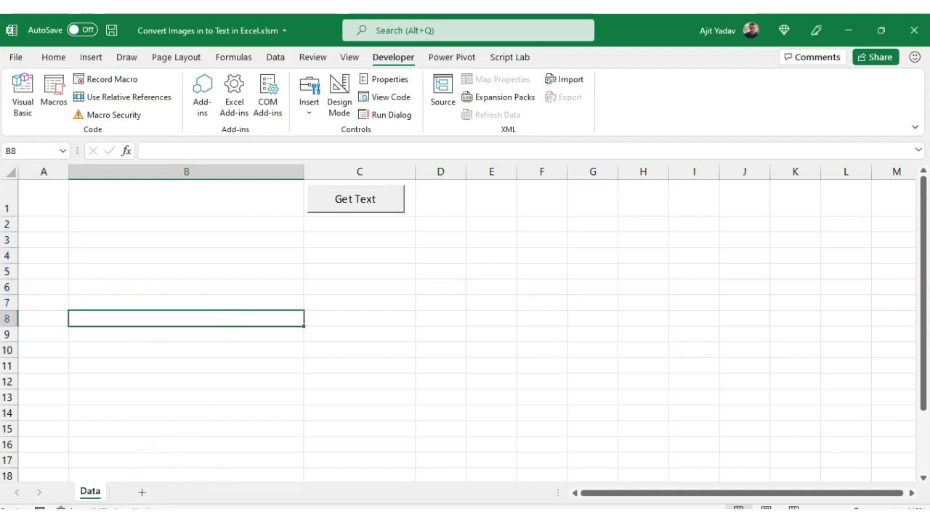
{"action": "mouse_move", "coordinate": [146, 517]}
{"action": "left_click", "coordinate": [191, 469]}
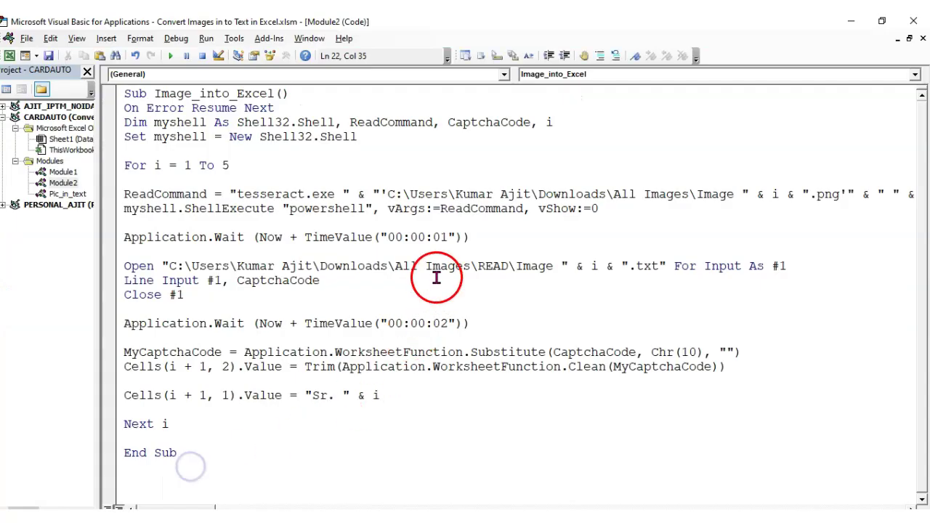
{"action": "left_click", "coordinate": [338, 167]}
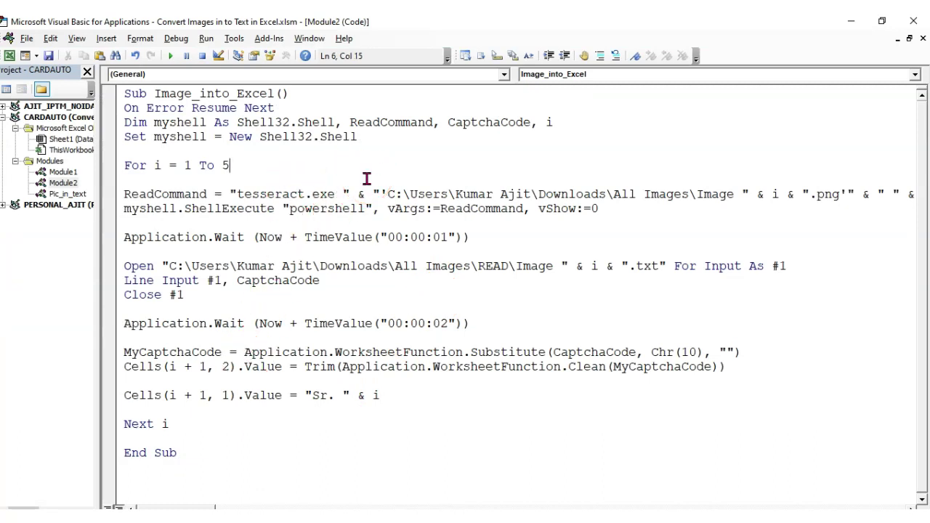
{"action": "left_click", "coordinate": [214, 249]}
{"action": "left_click", "coordinate": [465, 237]}
{"action": "left_click", "coordinate": [283, 194]}
{"action": "left_click", "coordinate": [242, 38]}
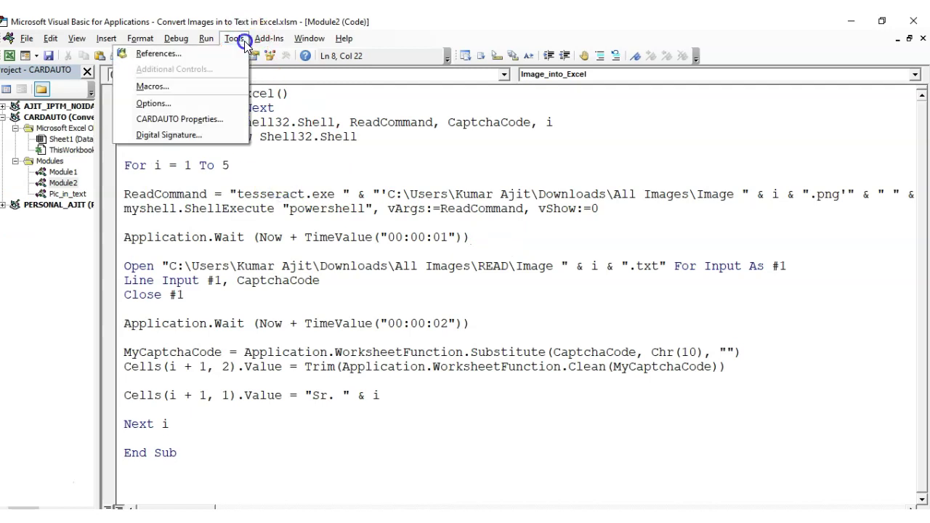
{"action": "left_click", "coordinate": [187, 53]}
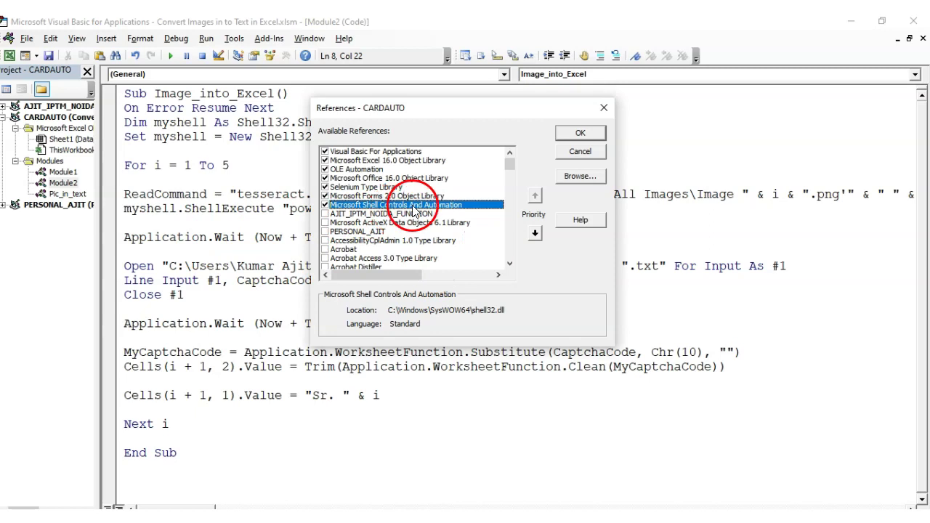
{"action": "left_click", "coordinate": [604, 109]}
{"action": "left_click", "coordinate": [316, 209]}
{"action": "mouse_move", "coordinate": [181, 456]}
{"action": "left_mouse_down"}
{"action": "mouse_move", "coordinate": [110, 145]}
{"action": "mouse_move", "coordinate": [109, 93]}
{"action": "left_mouse_up"}
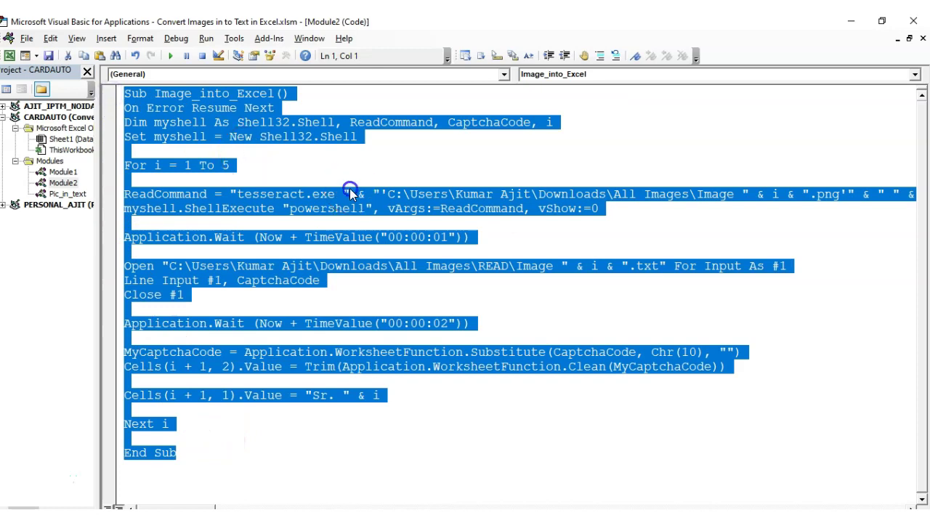
Review the image folder path and the one-second wait value in Module2's code
{"action": "left_click", "coordinate": [348, 194]}
{"action": "left_click", "coordinate": [369, 169]}
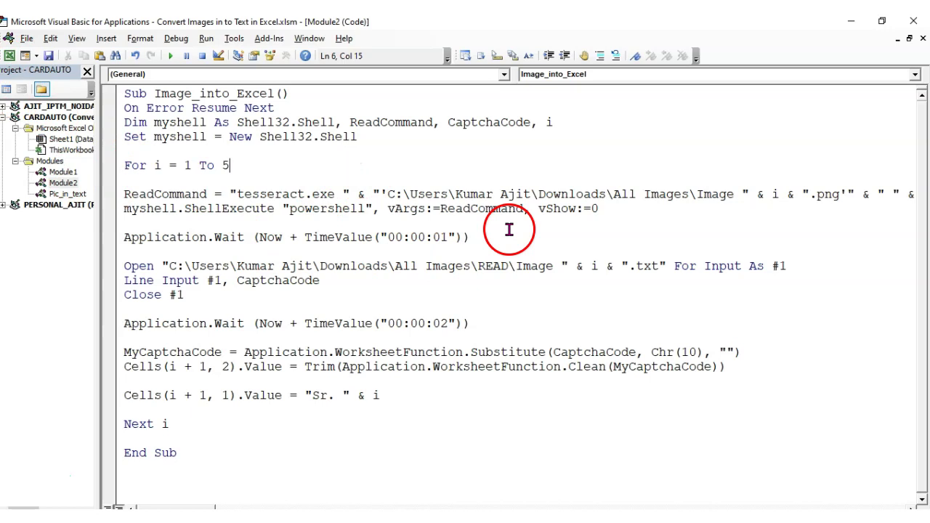
{"action": "left_click_drag", "start_coordinate": [387, 194], "coordinate": [765, 194]}
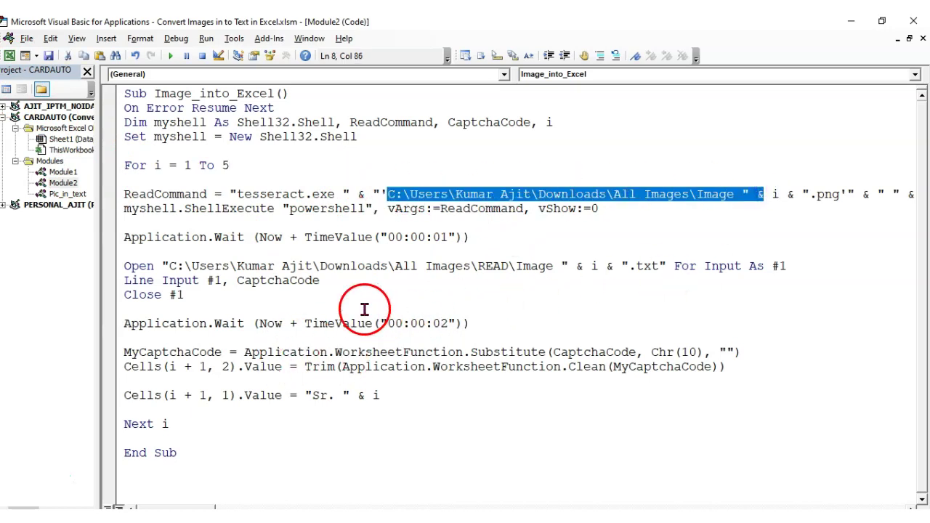
{"action": "left_click", "coordinate": [334, 325]}
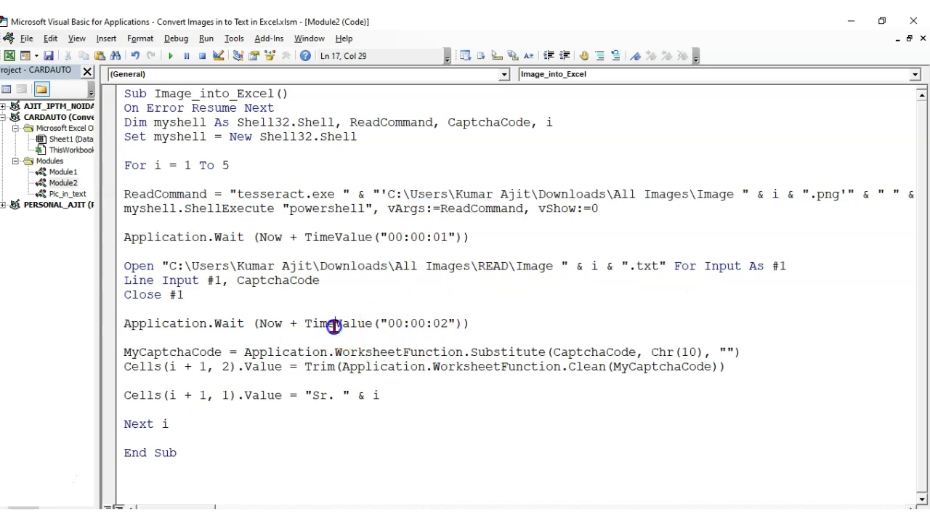
{"action": "left_click_drag", "start_coordinate": [439, 238], "coordinate": [448, 237]}
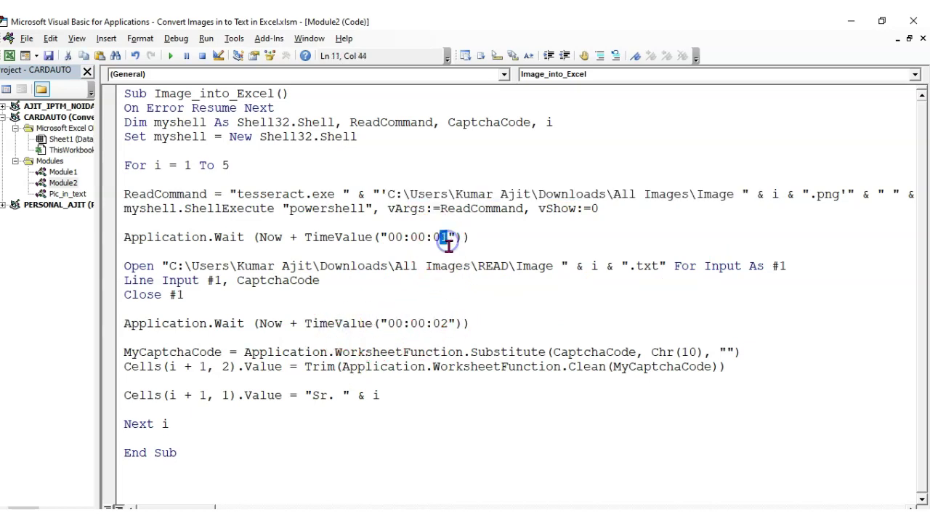
Back in Excel, turn on Design Mode and select the Get Text button
{"action": "left_click", "coordinate": [10, 56]}
{"action": "left_click", "coordinate": [462, 289]}
{"action": "left_click", "coordinate": [538, 242]}
{"action": "left_click", "coordinate": [333, 96]}
Move the Get Text button to column G, exit Design Mode, and run the macro
{"action": "left_click_drag", "start_coordinate": [353, 209], "coordinate": [601, 207]}
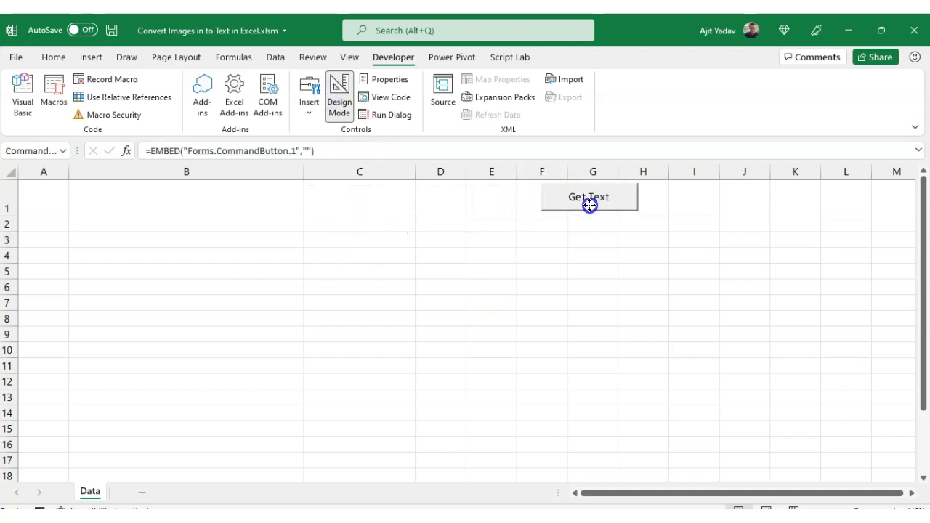
{"action": "left_click", "coordinate": [472, 290]}
{"action": "left_click", "coordinate": [295, 247]}
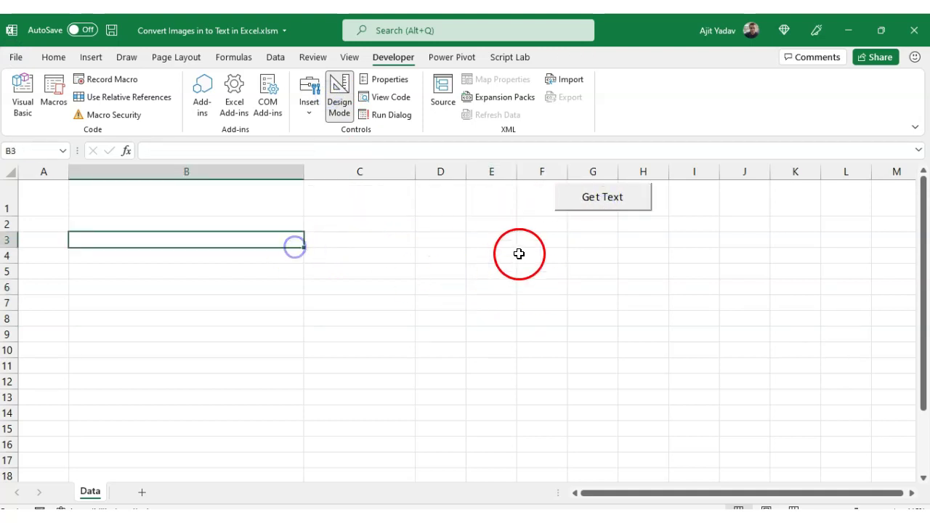
{"action": "left_click", "coordinate": [410, 266]}
{"action": "left_click", "coordinate": [341, 98]}
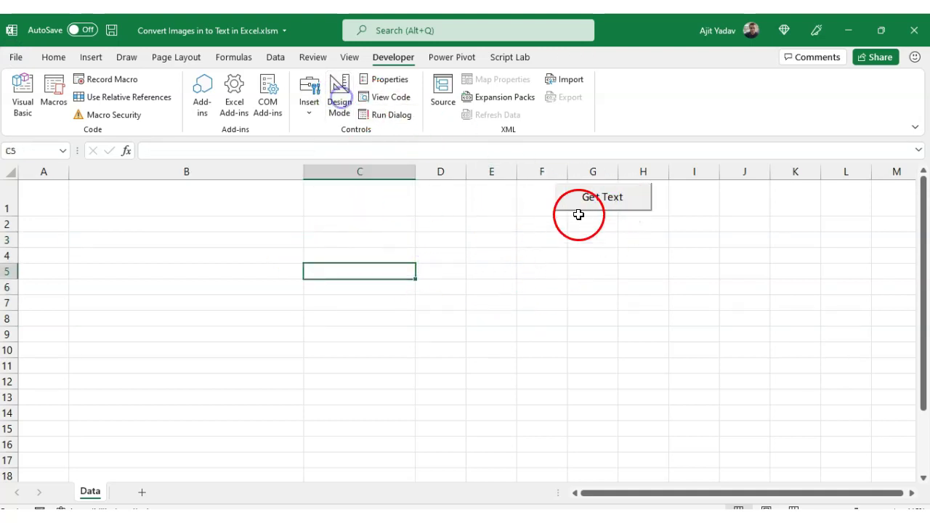
{"action": "left_click", "coordinate": [605, 198]}
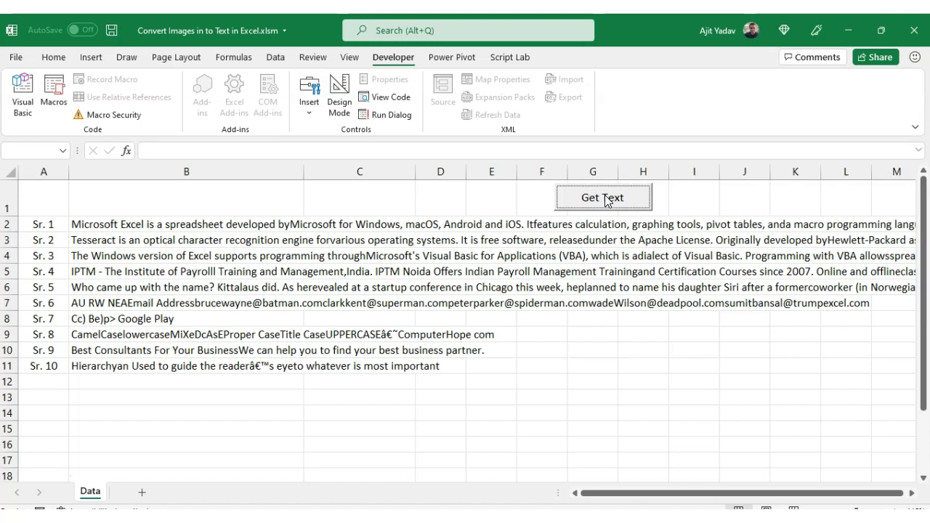
Check the extracted text in B2 and Sr. 5's B6, then return to the Visual Basic editor
{"action": "left_click", "coordinate": [165, 224]}
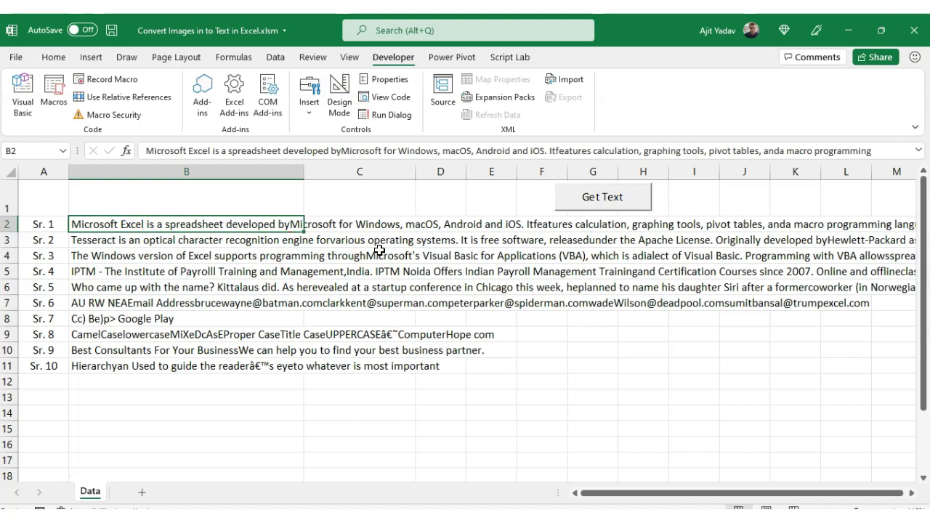
{"action": "left_click", "coordinate": [175, 288]}
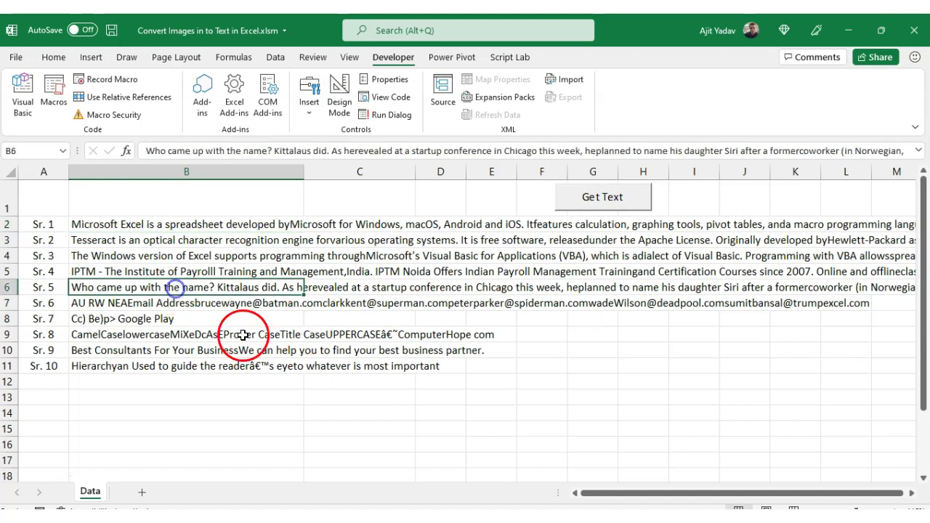
{"action": "scroll", "coordinate": [327, 327], "scroll_direction": "down", "scroll_amount": 1}
{"action": "left_click", "coordinate": [198, 366]}
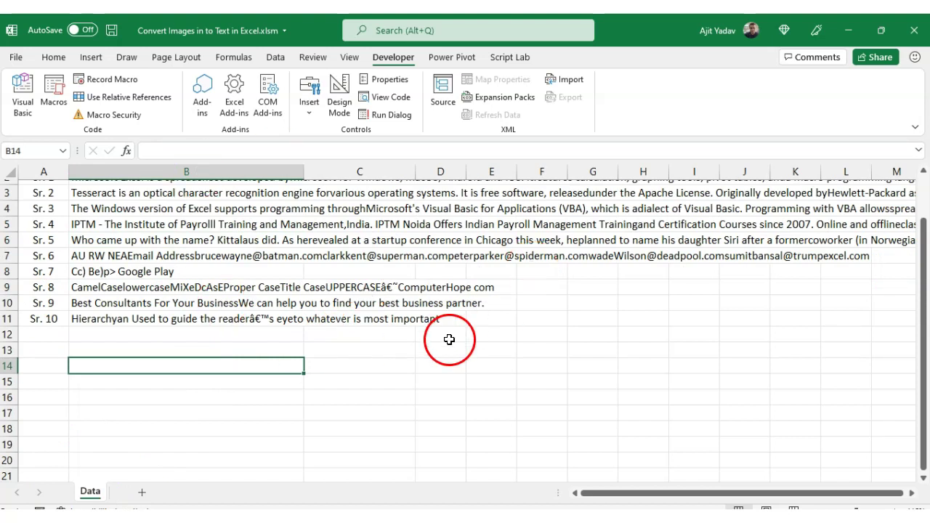
{"action": "left_click", "coordinate": [25, 109]}
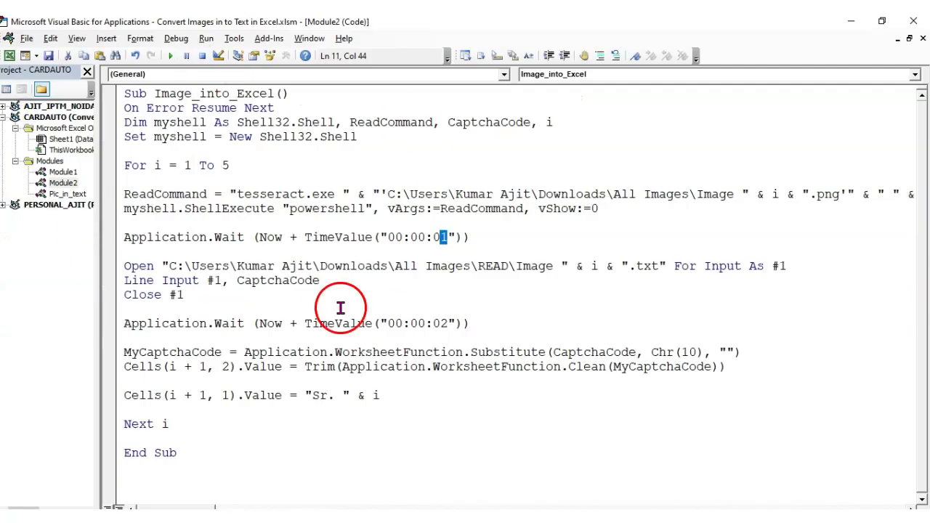
Widen the Project Explorer pane, then switch back to the Data sheet and select C4
{"action": "left_click", "coordinate": [487, 226]}
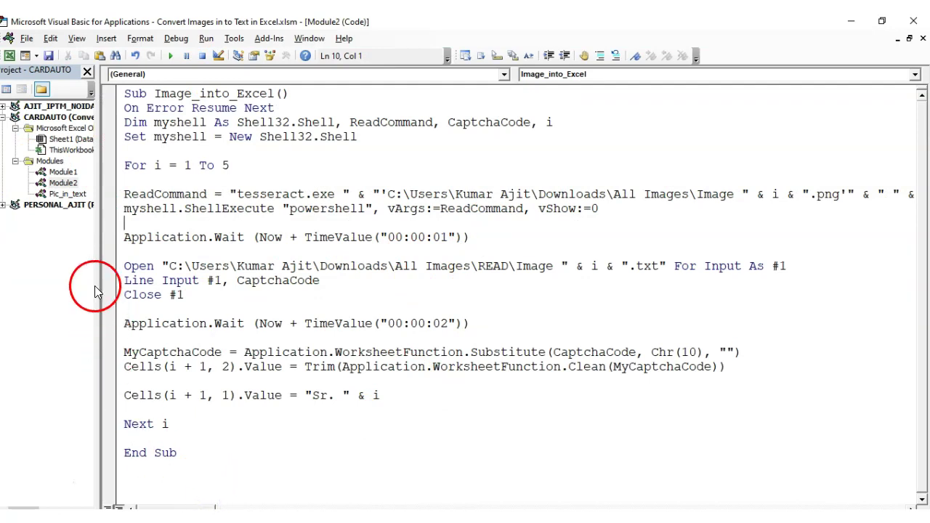
{"action": "left_click_drag", "start_coordinate": [97, 284], "coordinate": [193, 287]}
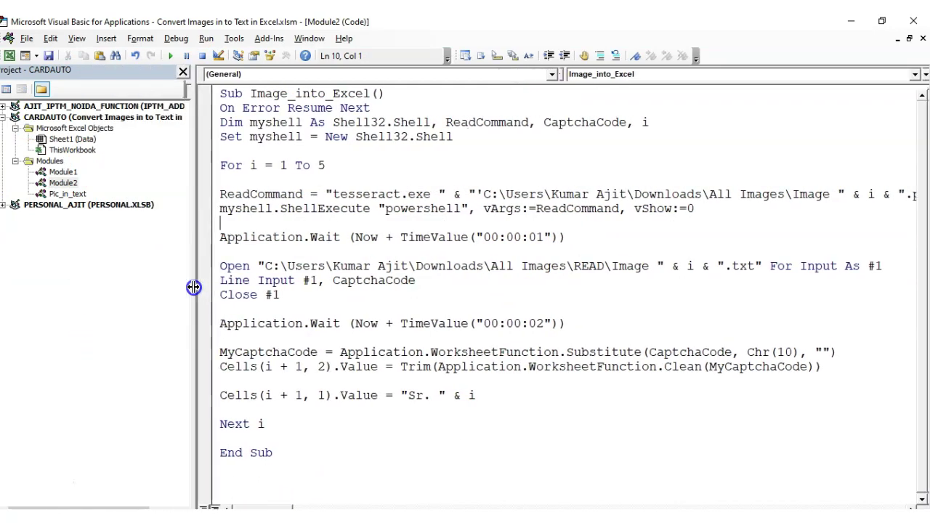
{"action": "left_click", "coordinate": [10, 56]}
{"action": "left_click", "coordinate": [397, 209]}
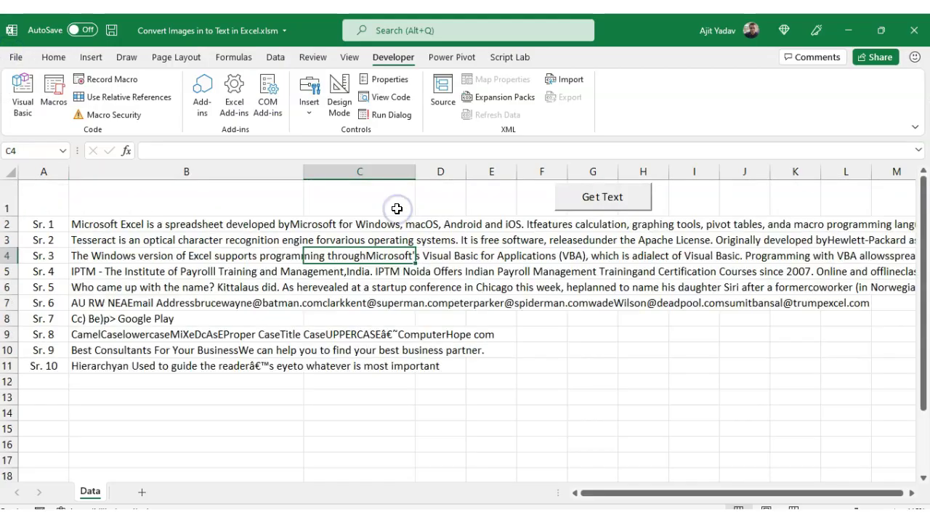